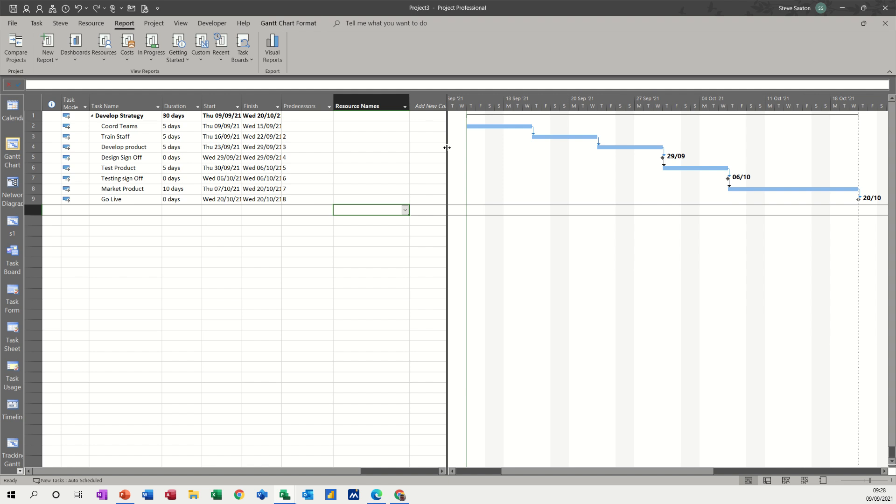
# Set the standard rate of the Product Kits material to £50.00 in the Resource Sheet
pyautogui.moveTo(446, 148); pyautogui.dragTo(480, 148)
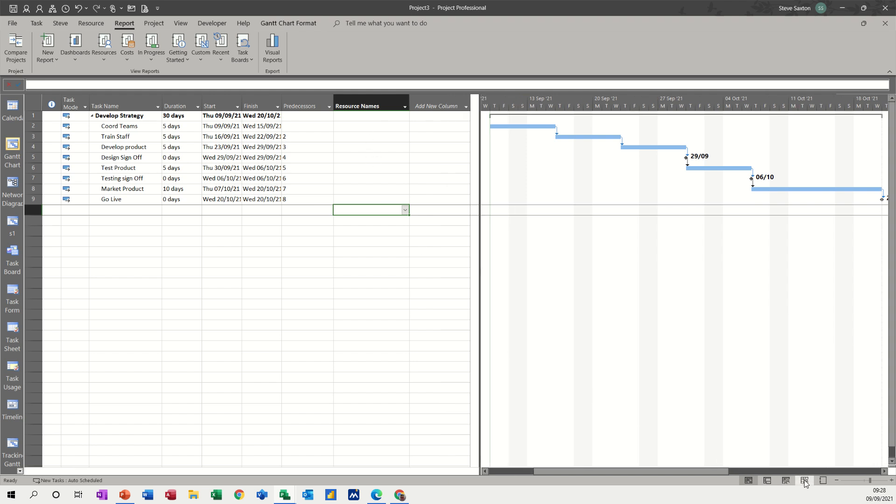
pyautogui.click(804, 482)
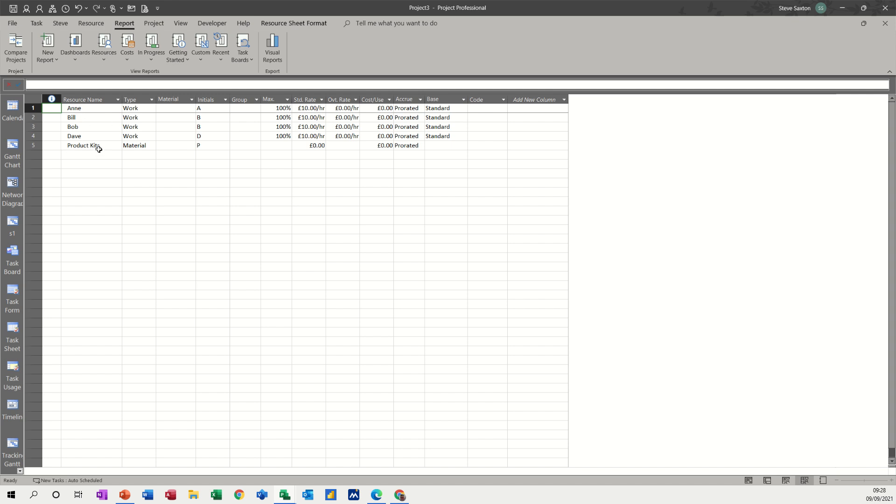
pyautogui.click(303, 147)
pyautogui.write('50')
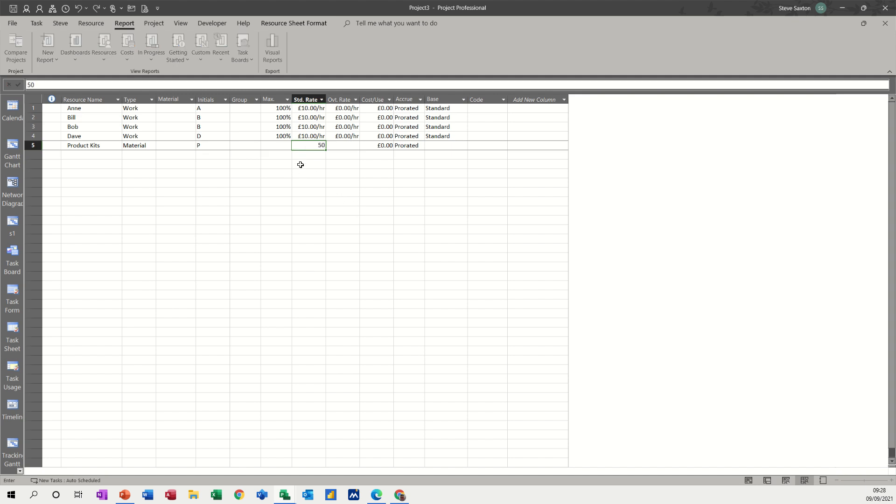
pyautogui.click(301, 164)
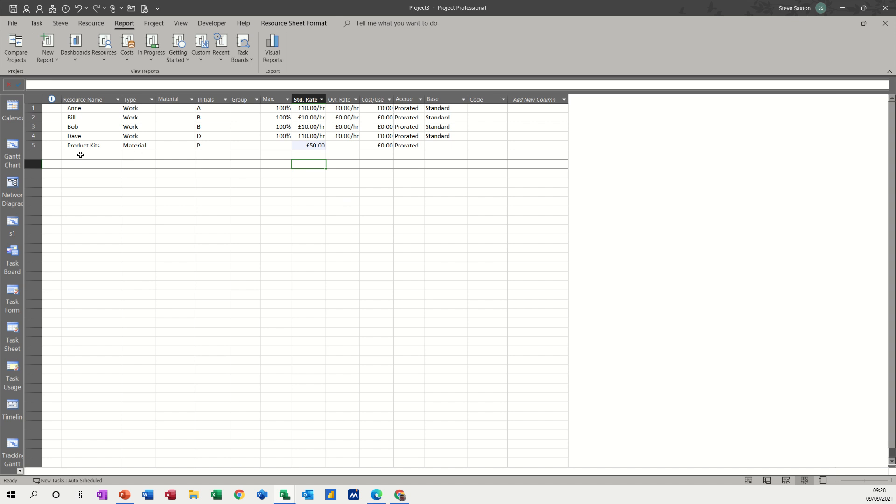
# From the Gantt Chart, assign all four work resources to both the Coord Teams and Train Staff tasks
pyautogui.click(12, 152)
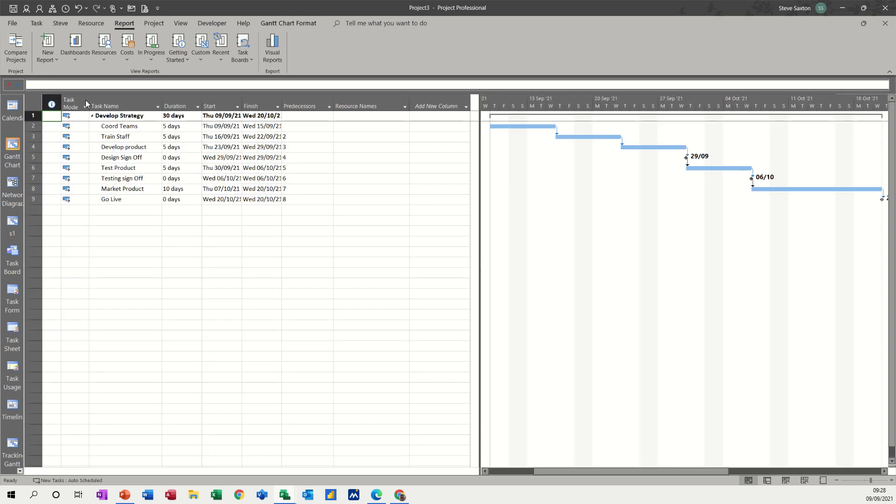
pyautogui.click(89, 24)
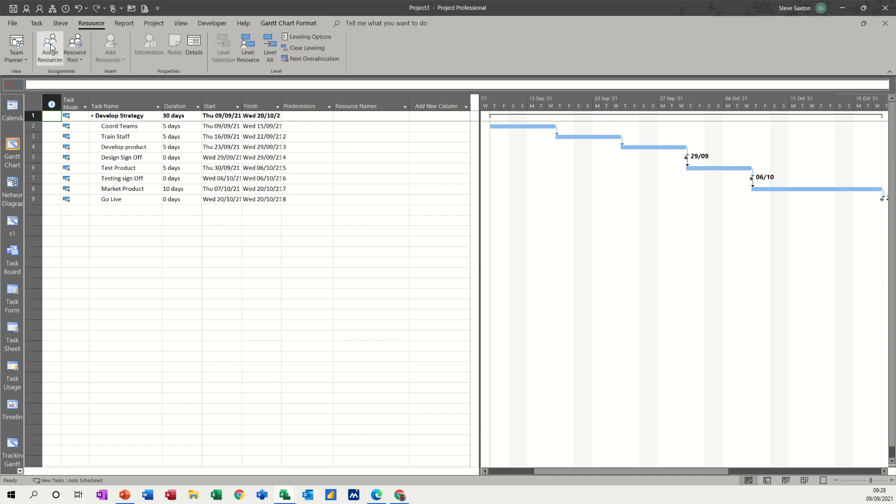
pyautogui.click(51, 47)
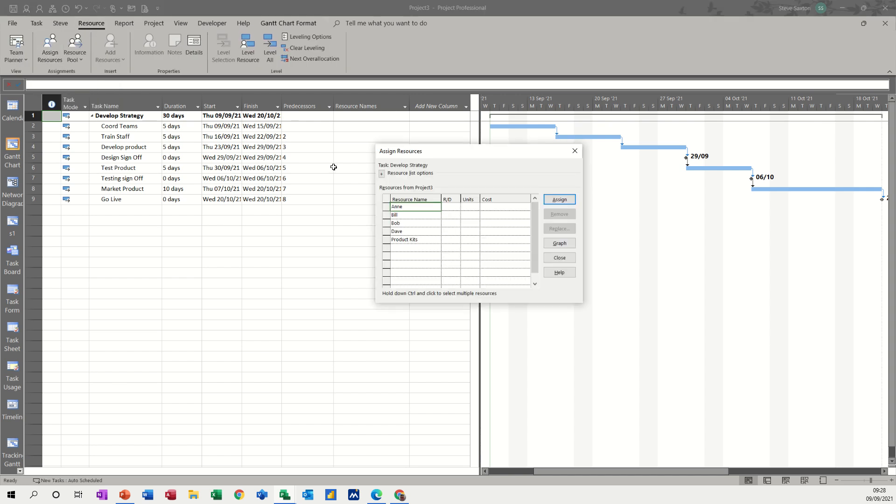
pyautogui.click(126, 126)
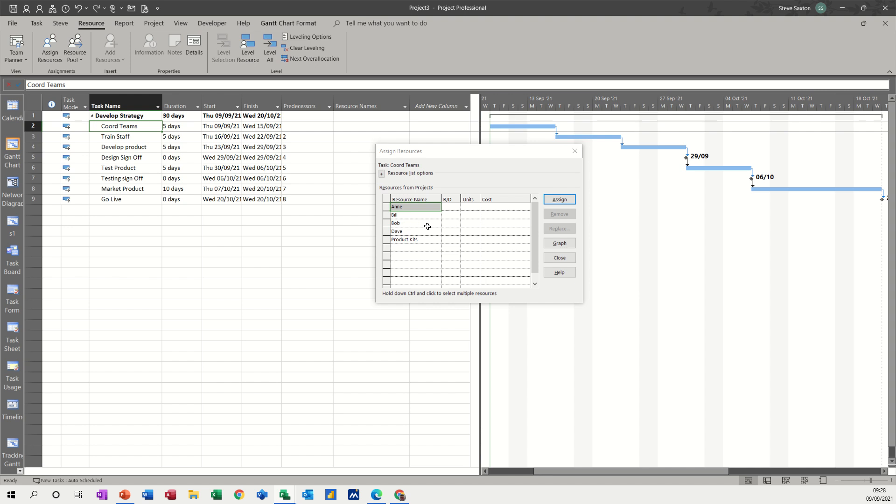
pyautogui.moveTo(406, 214); pyautogui.dragTo(406, 230)
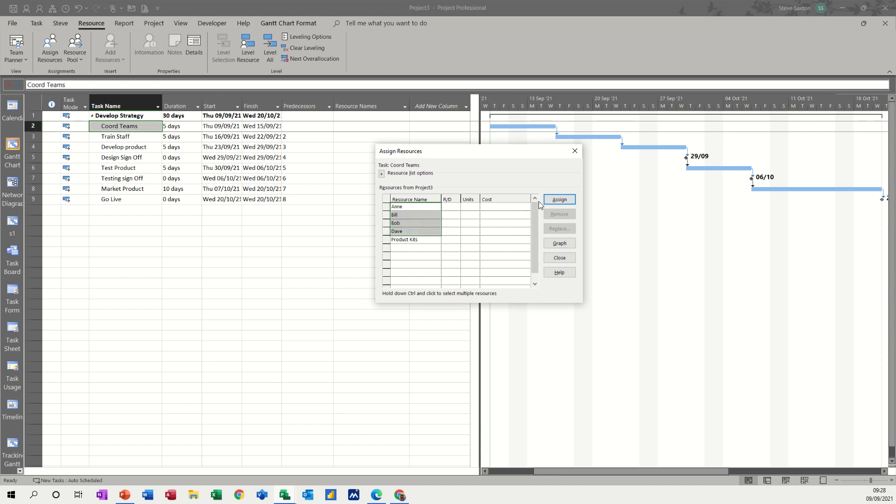
pyautogui.click(559, 199)
pyautogui.click(128, 136)
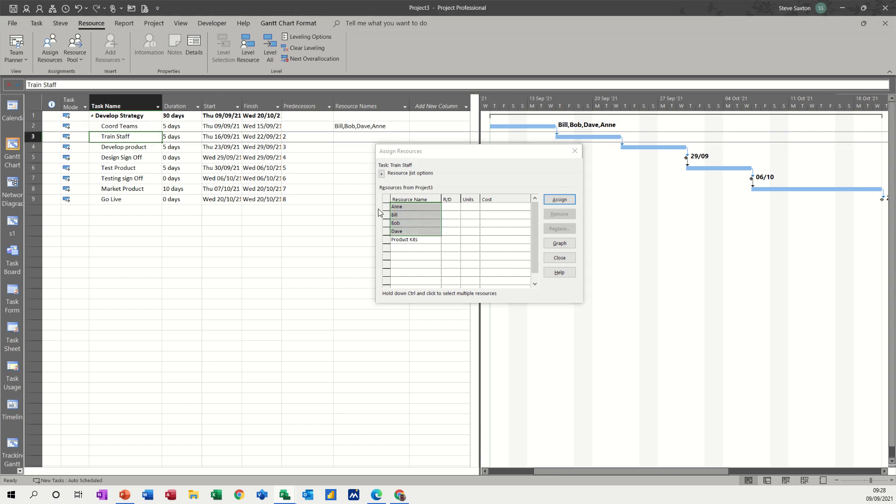
pyautogui.click(557, 203)
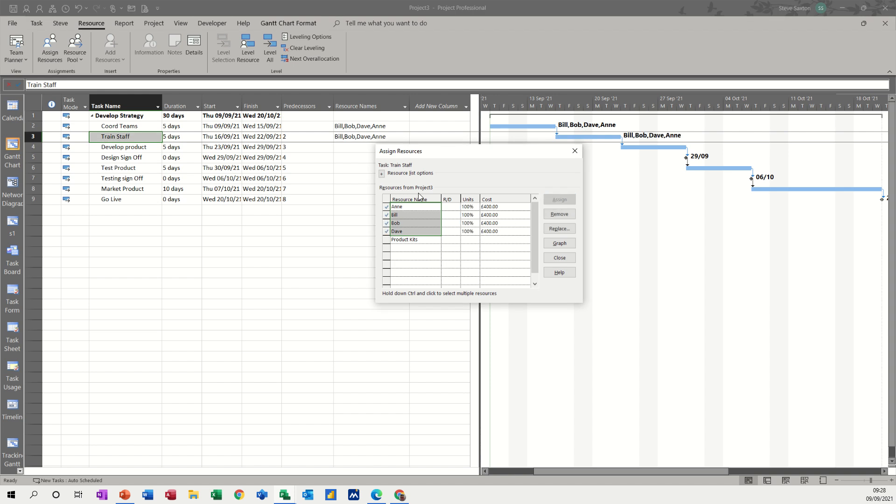
# Assign the first two listed work resources and Product Kits to the Develop product task
pyautogui.click(123, 150)
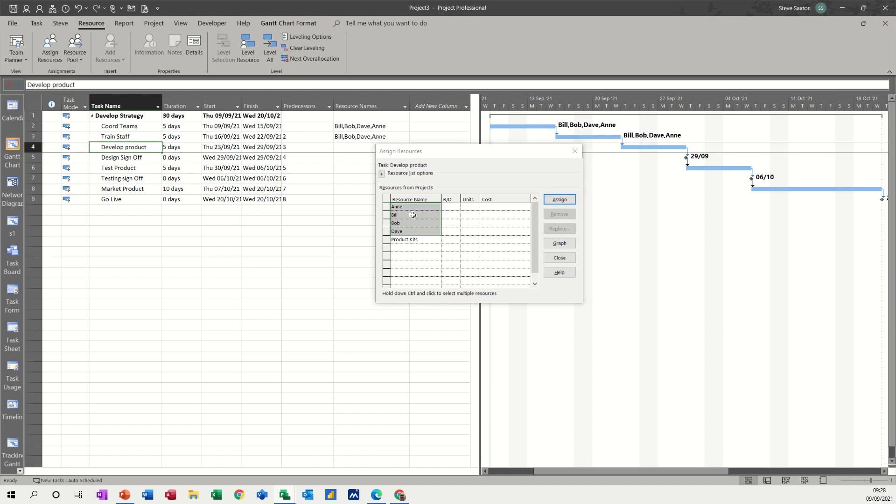
pyautogui.click(407, 205)
pyautogui.click(409, 214)
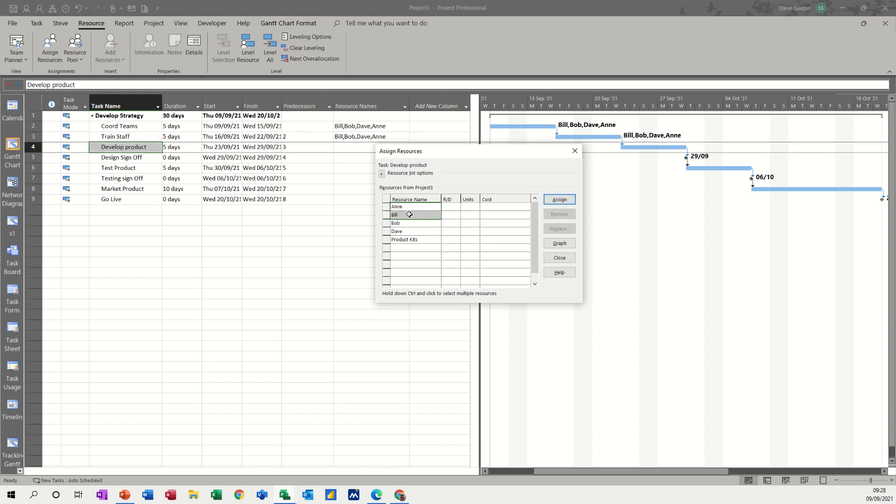
pyautogui.keyDown('ctrl'); pyautogui.click(414, 240); pyautogui.keyUp('ctrl')
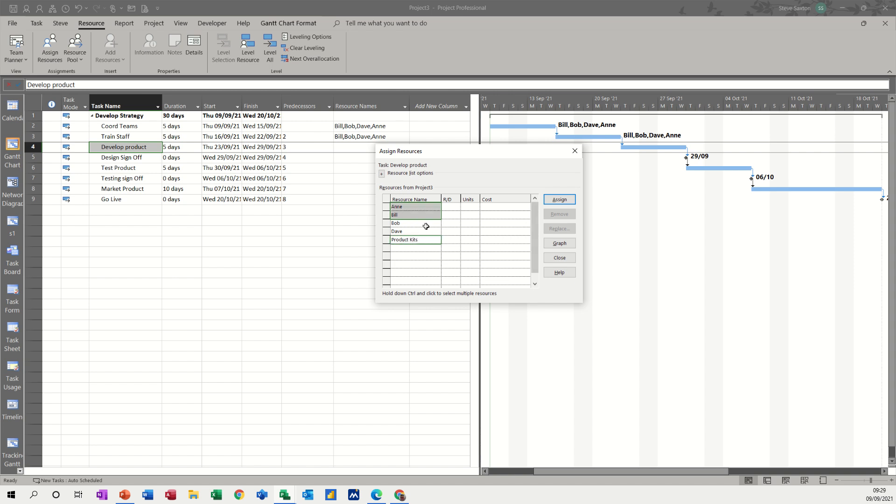
pyautogui.click(555, 200)
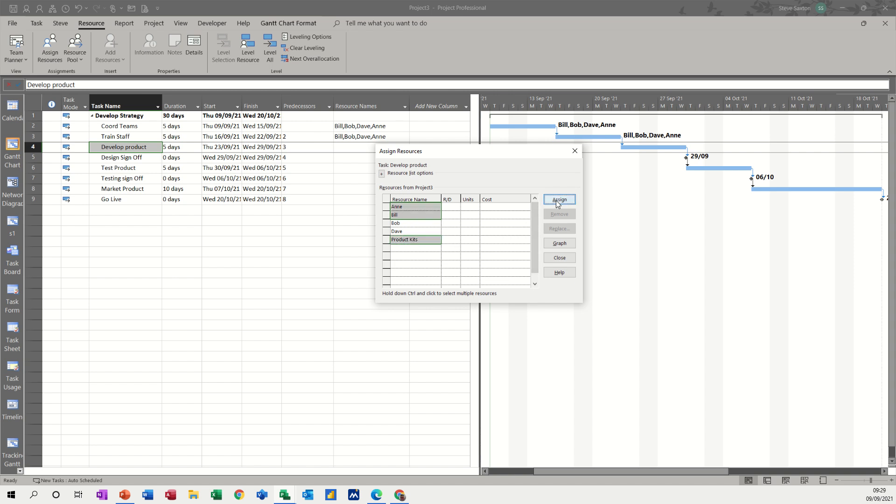
# Set the Product Kits units to 10 for the Develop product task
pyautogui.click(466, 223)
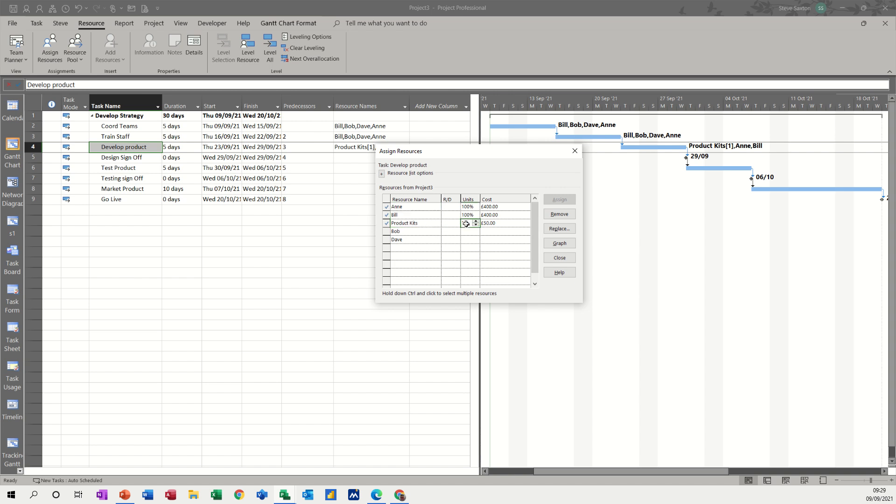
pyautogui.write('10')
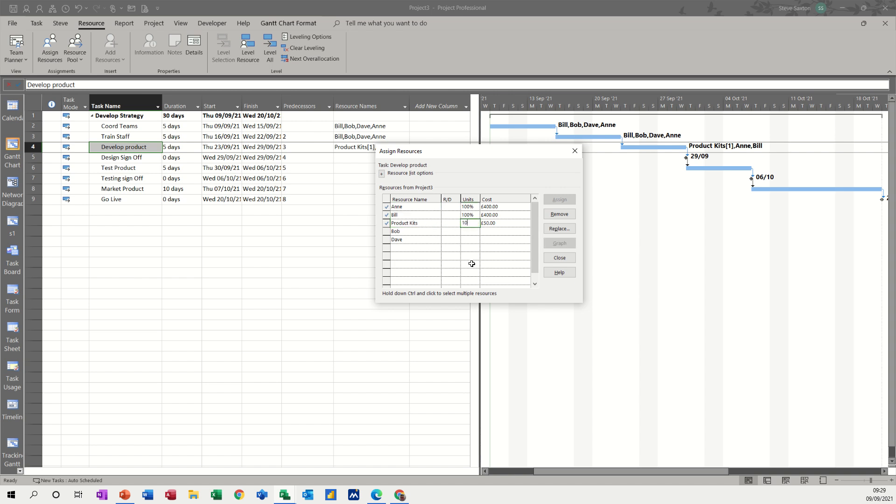
pyautogui.click(467, 231)
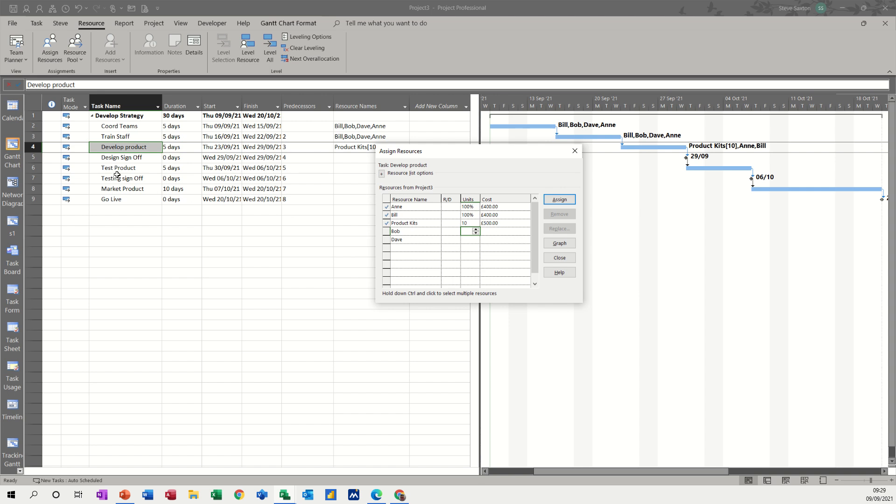
# Assign the first listed work resource to the Design Sign Off milestone
pyautogui.click(115, 159)
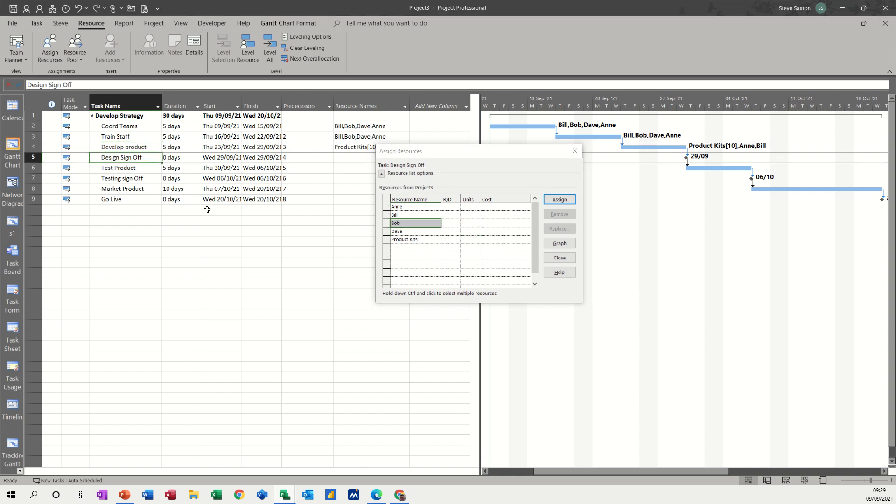
pyautogui.click(408, 207)
pyautogui.click(551, 201)
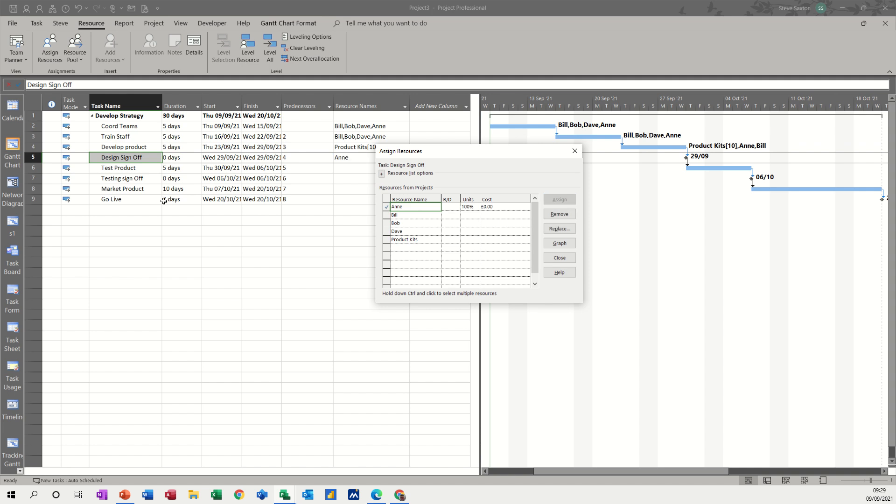
# Assign the third and fourth listed work resources and Product Kits to the Test Product task
pyautogui.click(121, 168)
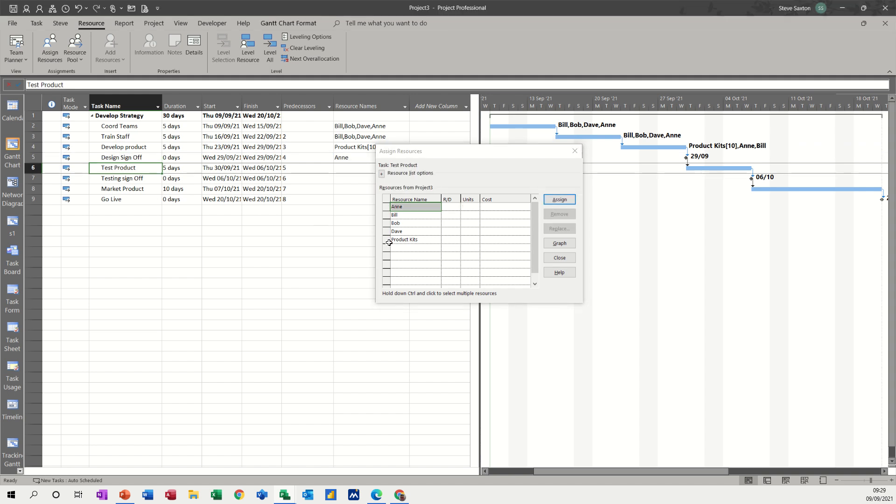
pyautogui.click(408, 224)
pyautogui.moveTo(409, 228); pyautogui.dragTo(406, 232)
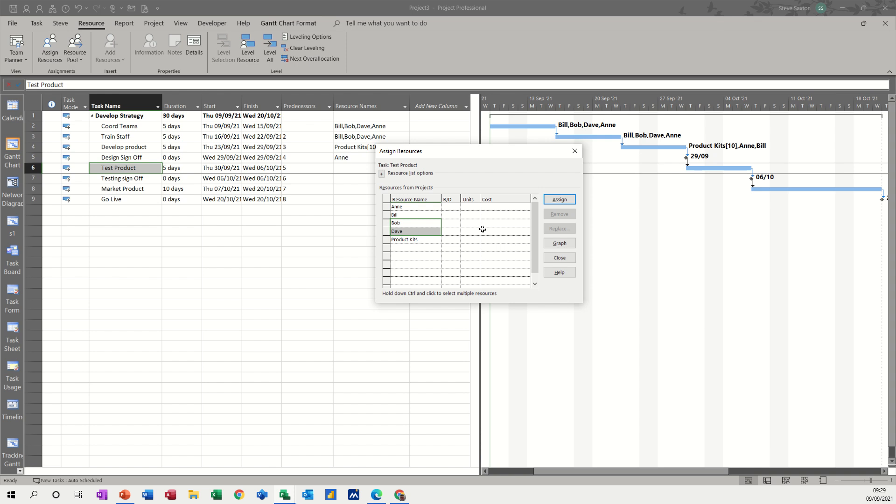
pyautogui.click(410, 255)
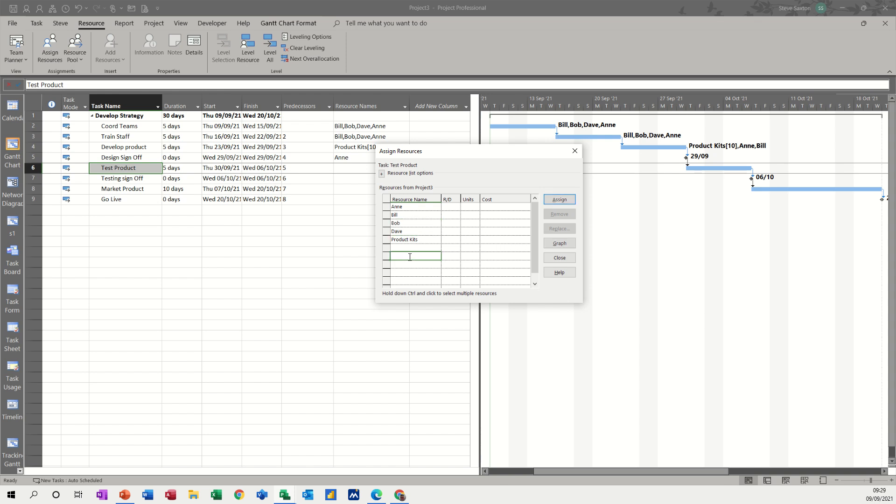
pyautogui.moveTo(407, 222); pyautogui.dragTo(408, 238)
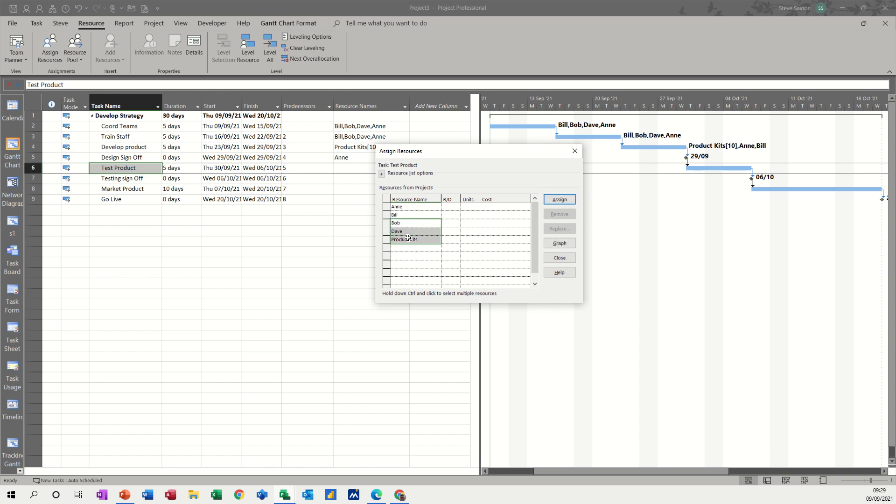
pyautogui.click(559, 200)
# Set the Product Kits units to 5 for the Test Product task
pyautogui.click(467, 223)
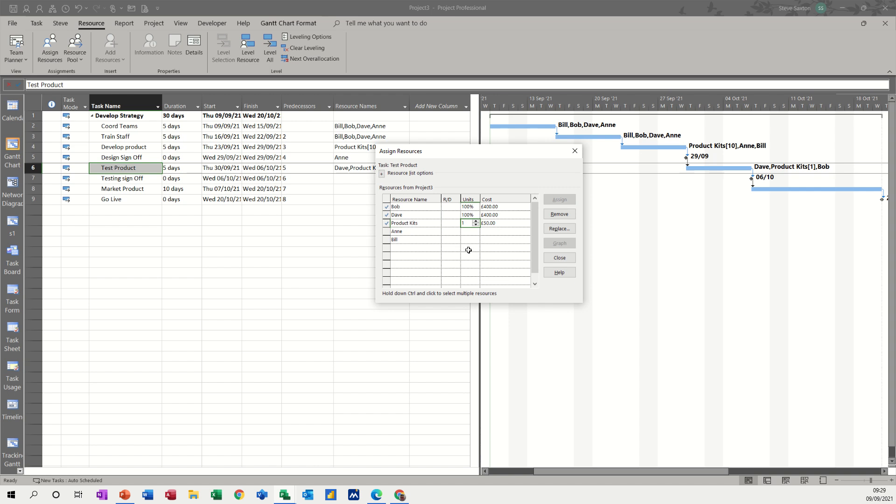
pyautogui.write('5')
pyautogui.click(458, 239)
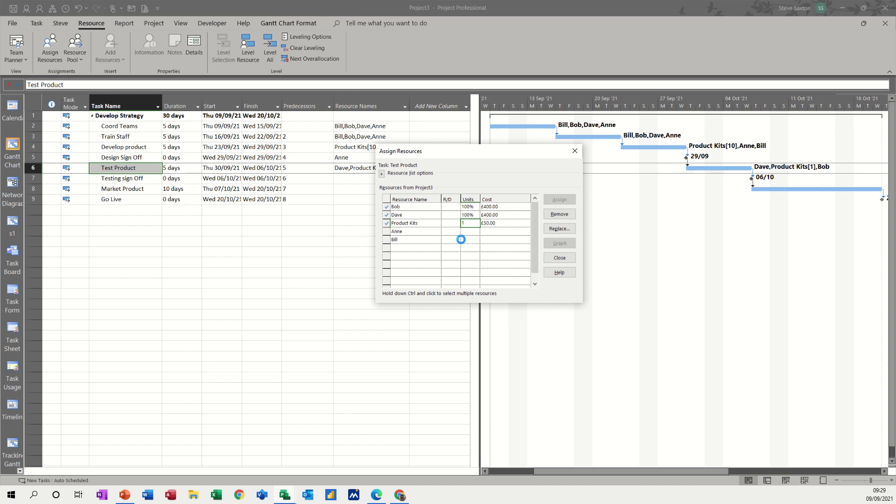
# Assign the fourth listed work resource to the Testing sign Off milestone
pyautogui.click(131, 183)
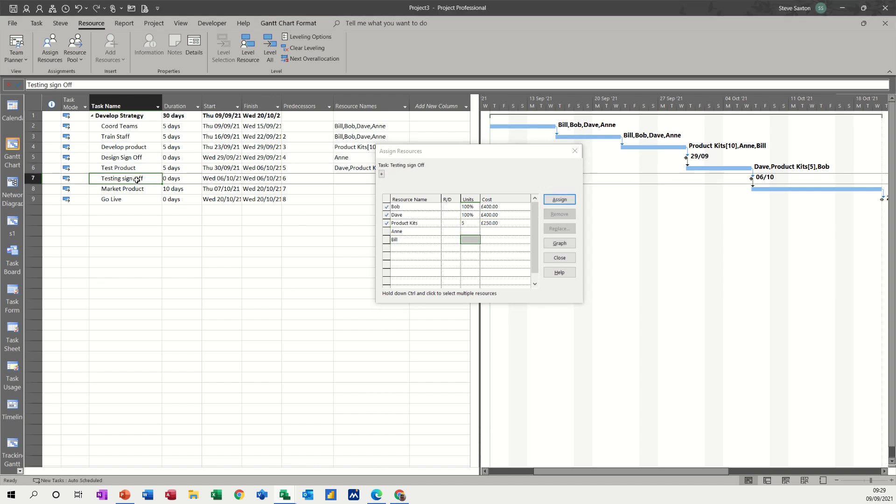
pyautogui.click(414, 231)
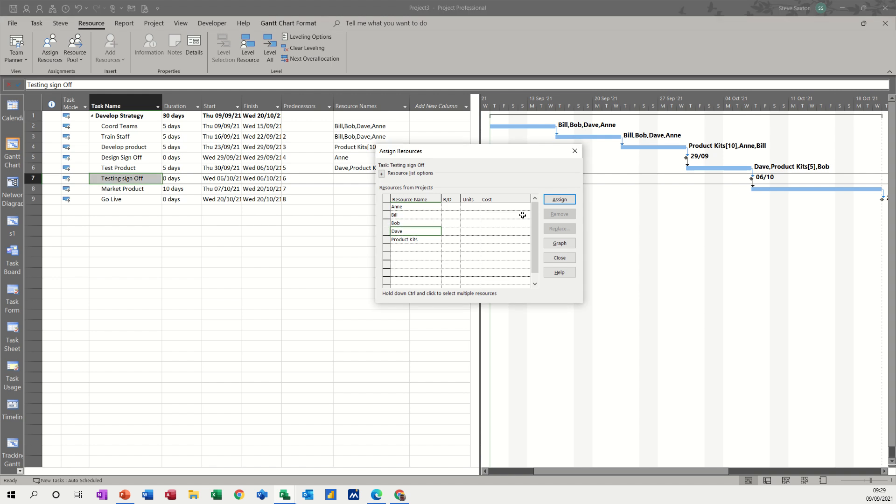
pyautogui.click(557, 201)
# Assign the second and third work resources of the resource list, plus Product Kits, to the Market Product task
pyautogui.click(118, 192)
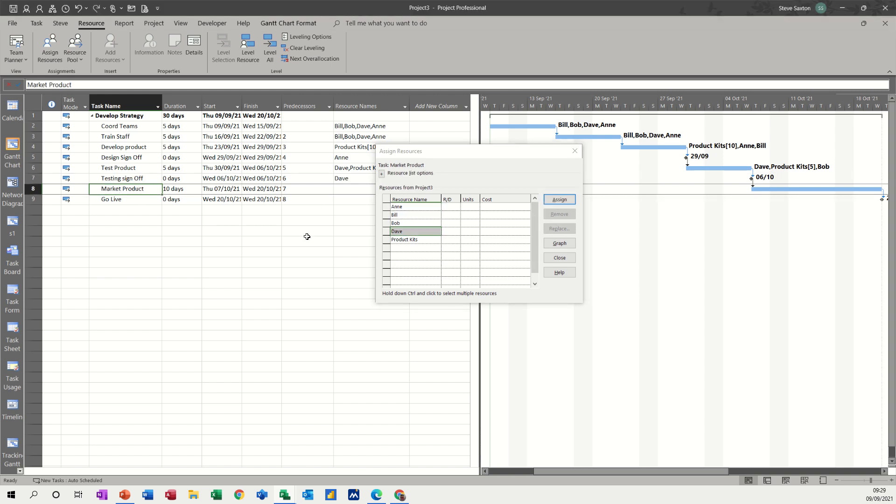
pyautogui.click(404, 216)
pyautogui.keyDown('ctrl'); pyautogui.click(403, 223); pyautogui.keyUp('ctrl')
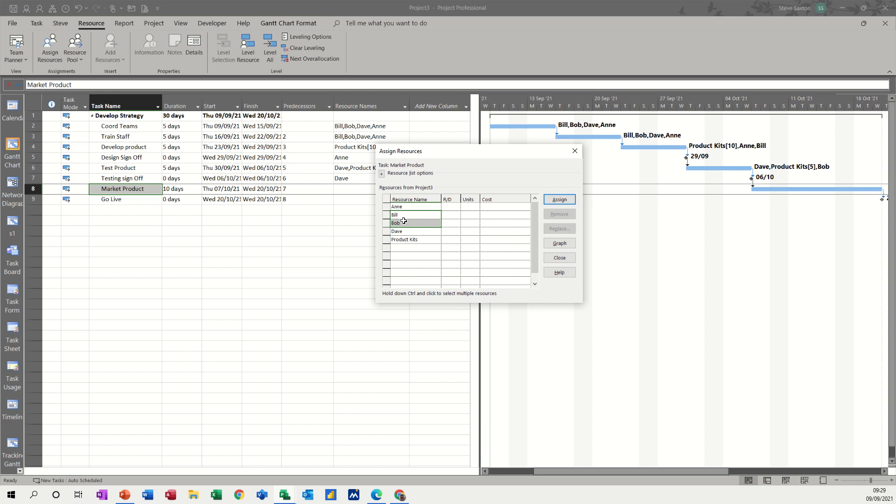
pyautogui.click(556, 202)
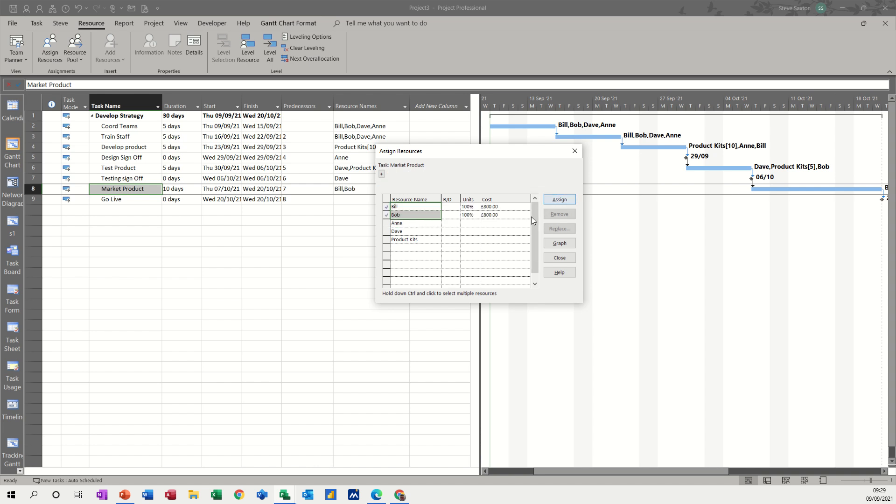
pyautogui.click(415, 239)
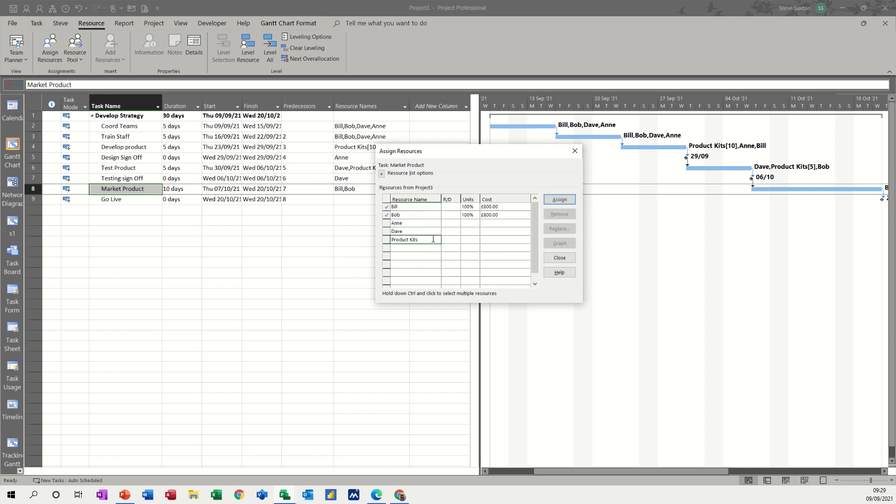
pyautogui.click(559, 200)
# Set the Product Kits units to 20 for the Market Product task and finish assigning resources
pyautogui.write('20')
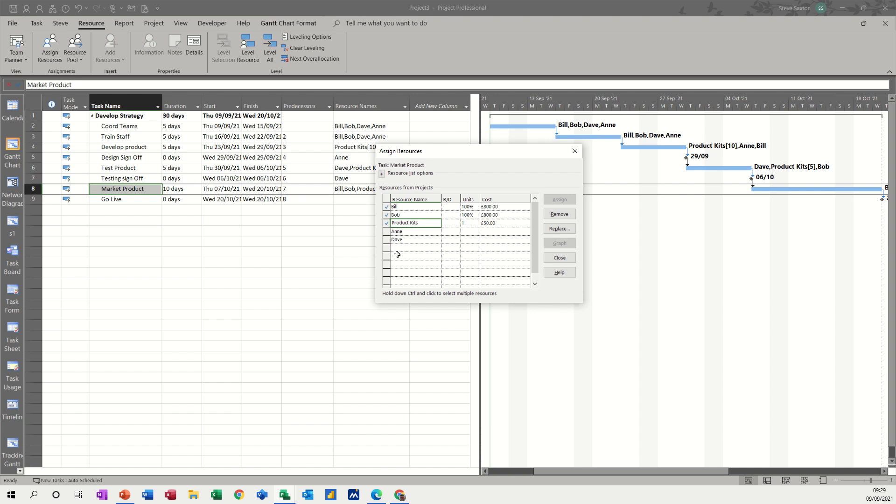
pyautogui.click(428, 238)
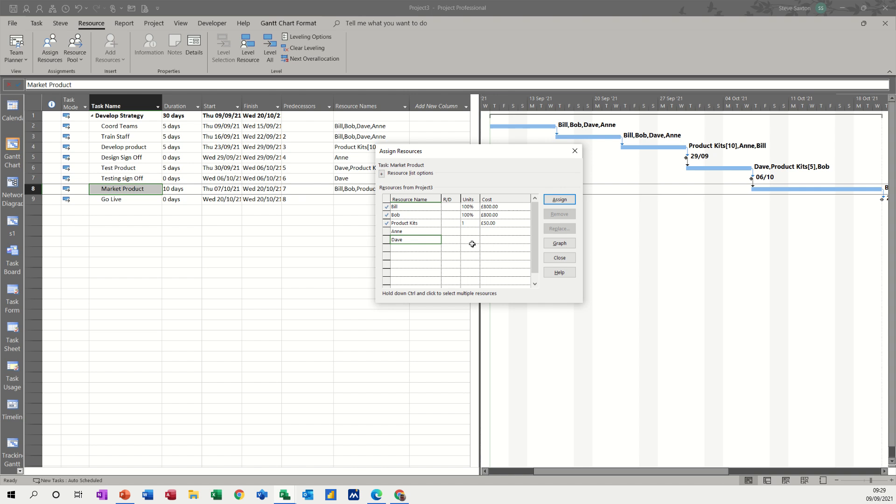
pyautogui.click(471, 224)
pyautogui.write('2')
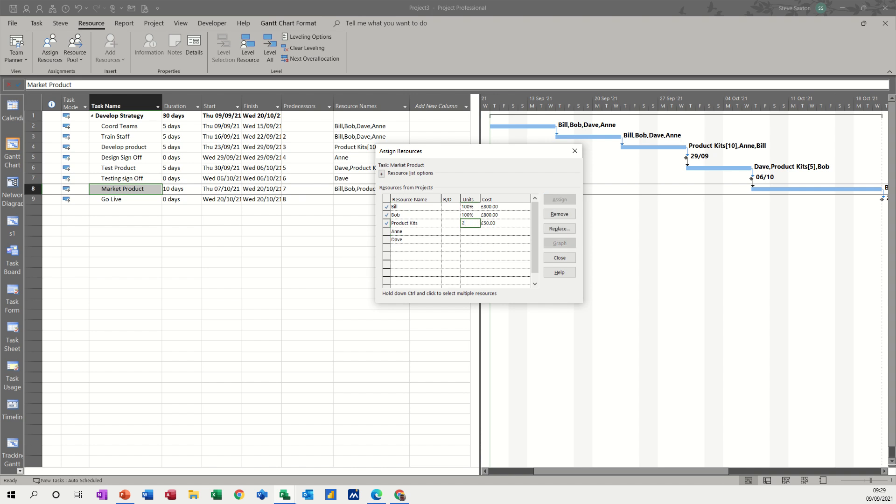
pyautogui.write('0')
pyautogui.click(457, 232)
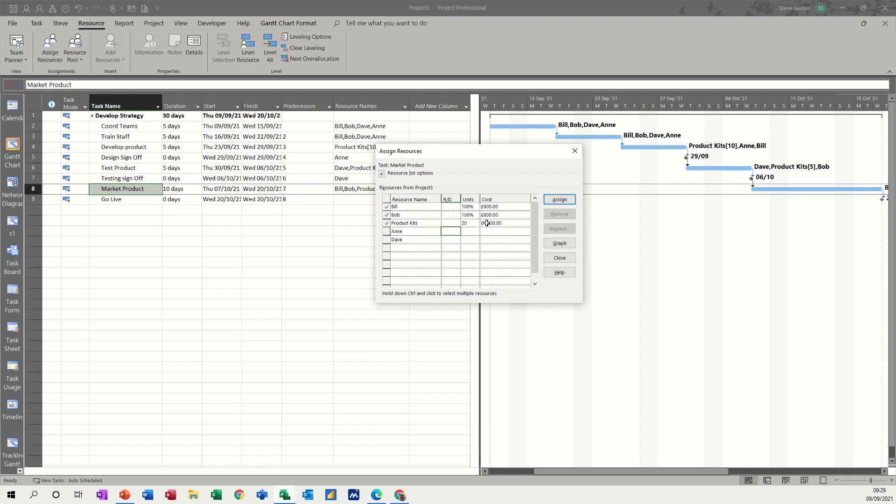
pyautogui.click(127, 202)
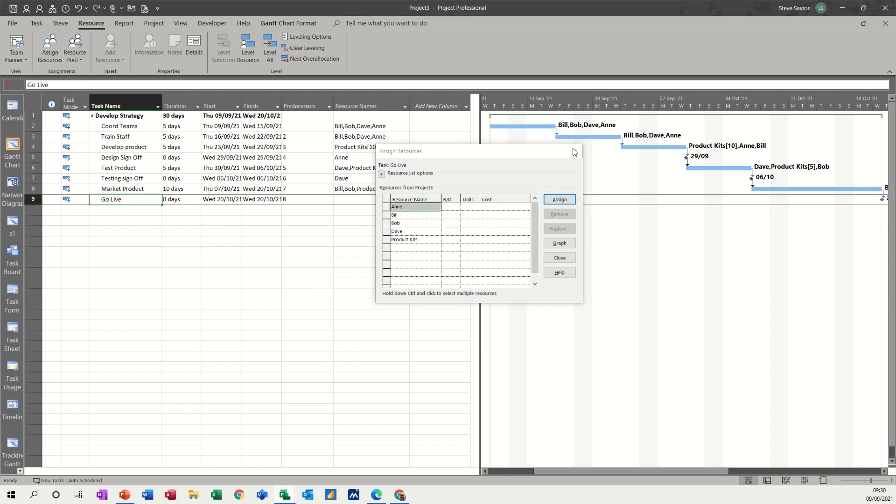
pyautogui.click(574, 153)
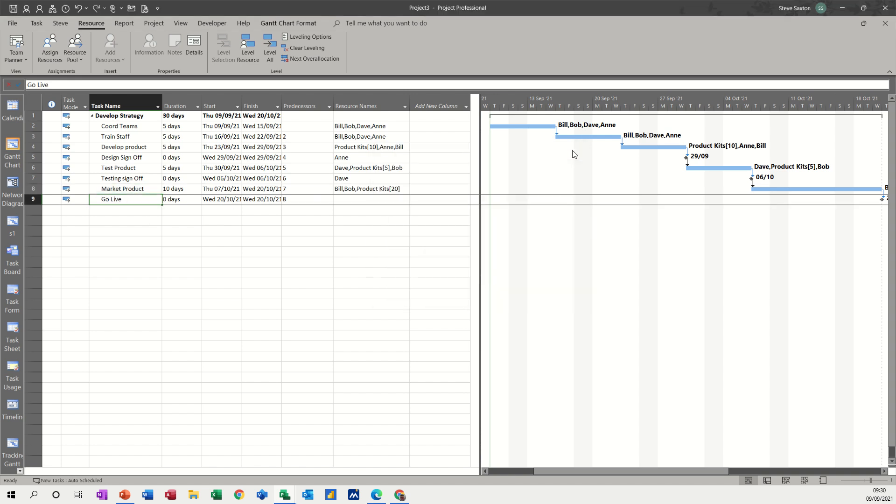
# Review the project's resource sheet and return to the Gantt Chart with a wider timeline area
pyautogui.click(803, 480)
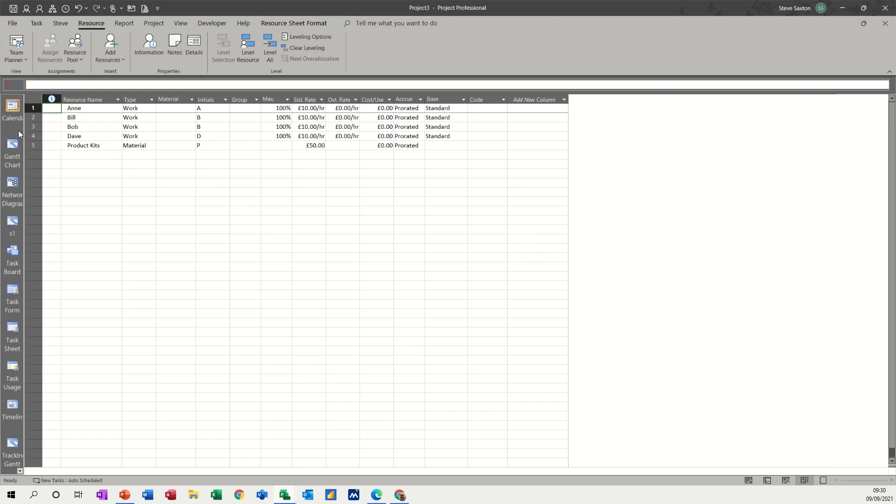
pyautogui.click(12, 149)
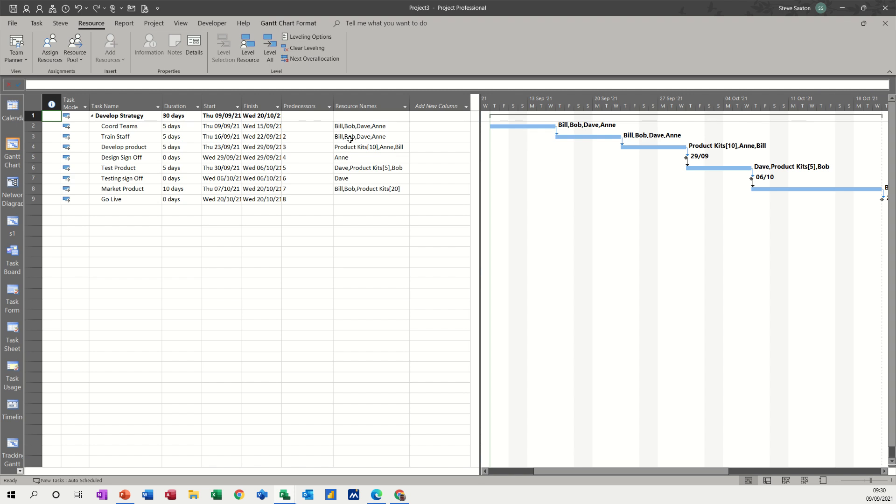
pyautogui.moveTo(479, 209); pyautogui.dragTo(417, 209)
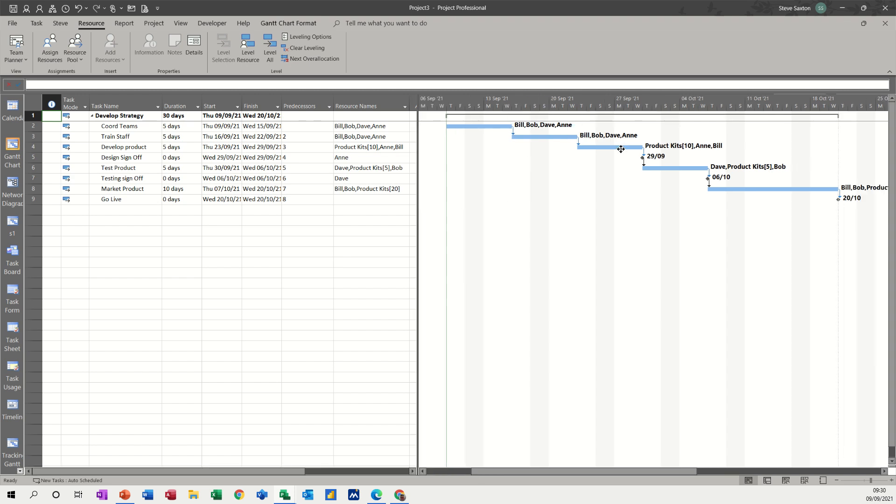
# Change the bar style text on the right side of the Gantt task bars to the task Name
pyautogui.doubleClick(511, 184)
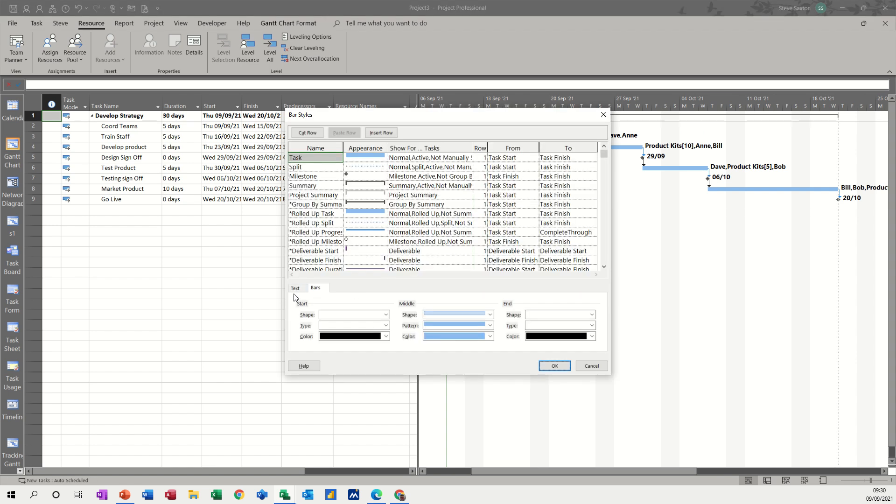
pyautogui.click(294, 288)
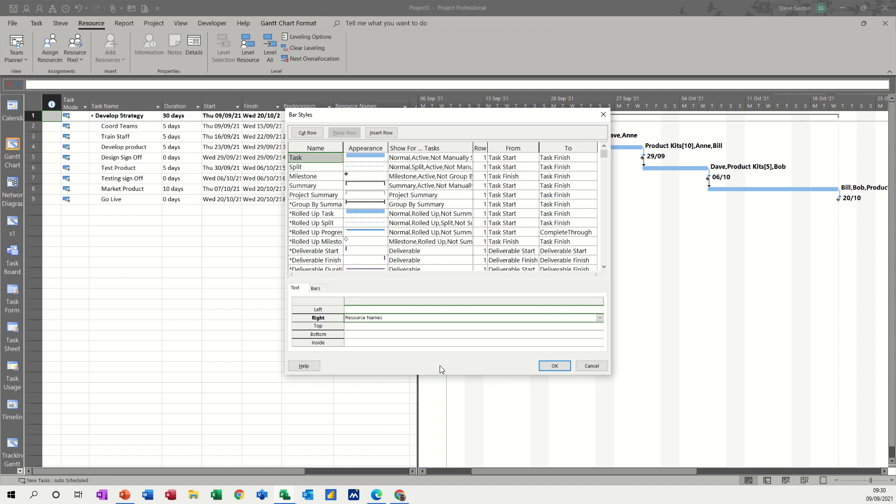
pyautogui.write('Name')
pyautogui.click(554, 366)
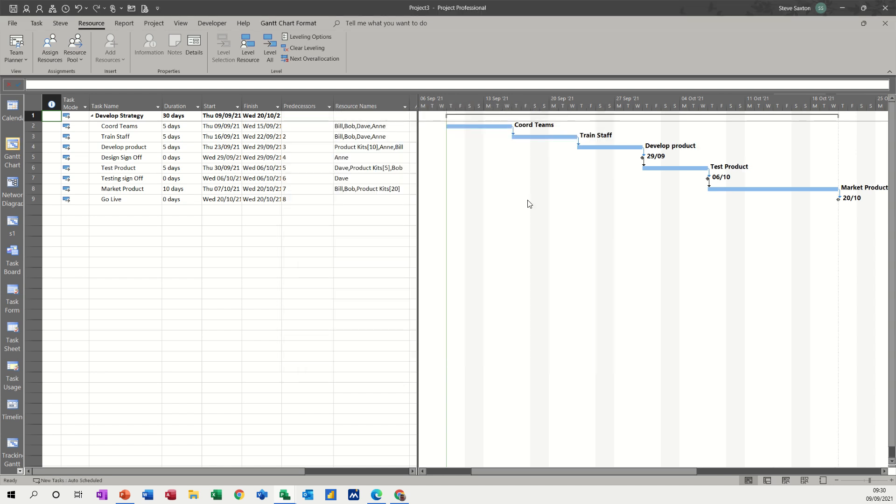
pyautogui.moveTo(419, 238); pyautogui.dragTo(430, 252)
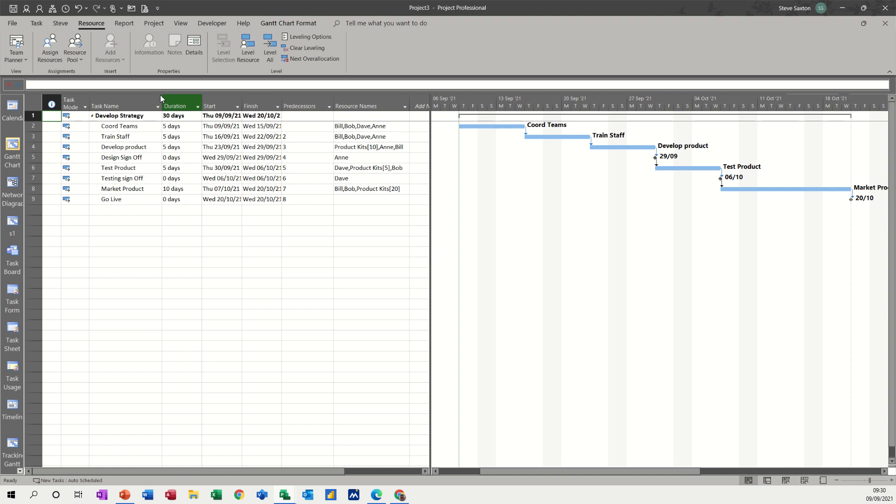
# Set the default Baseline for the entire project
pyautogui.click(150, 22)
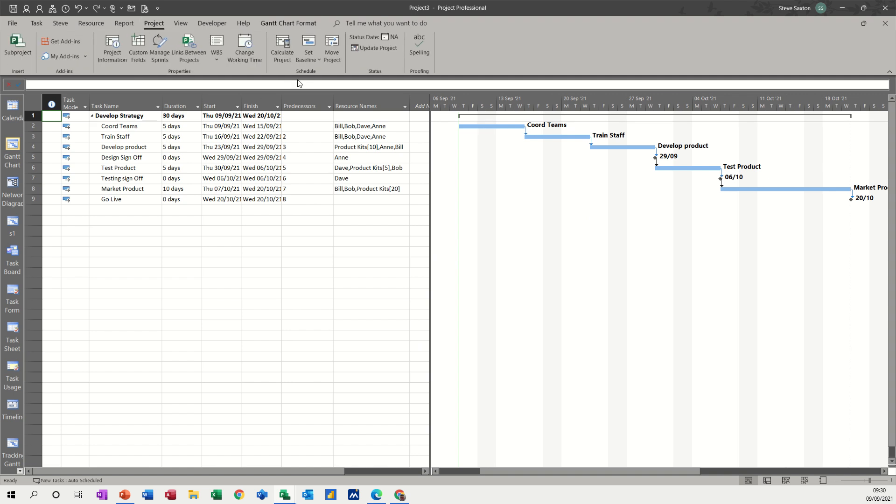
pyautogui.click(309, 59)
pyautogui.click(320, 72)
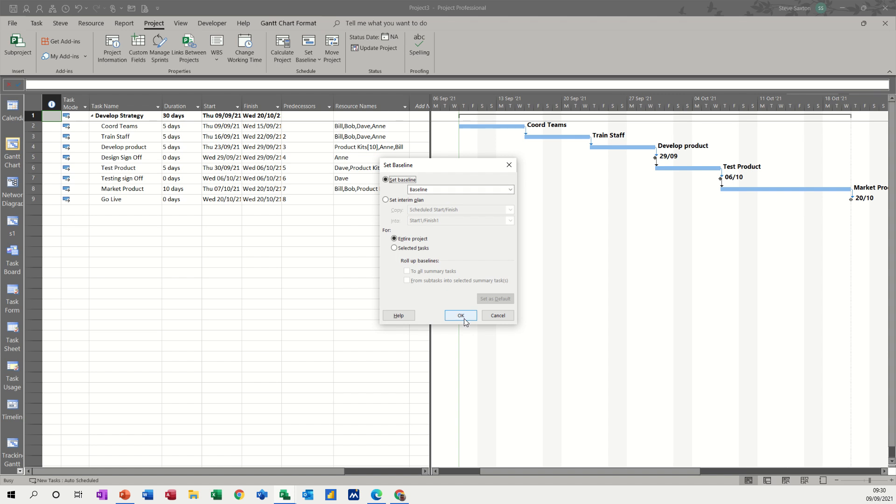
pyautogui.click(510, 190)
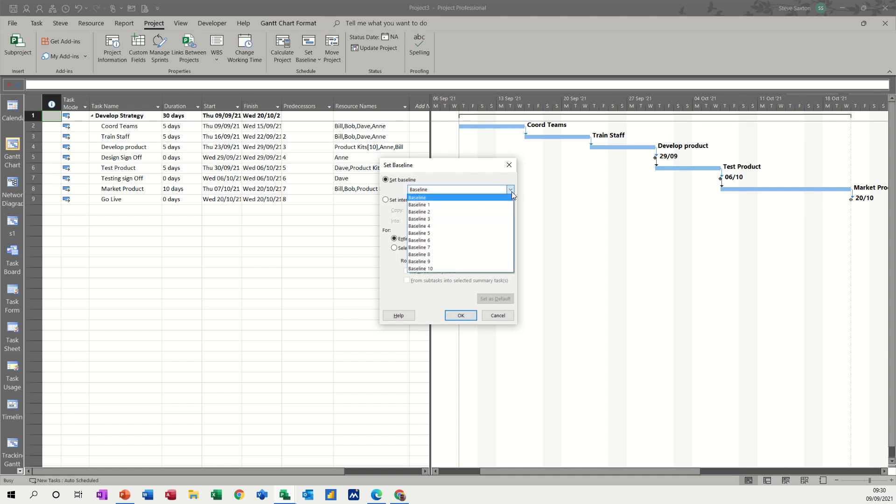
pyautogui.click(475, 196)
pyautogui.click(460, 316)
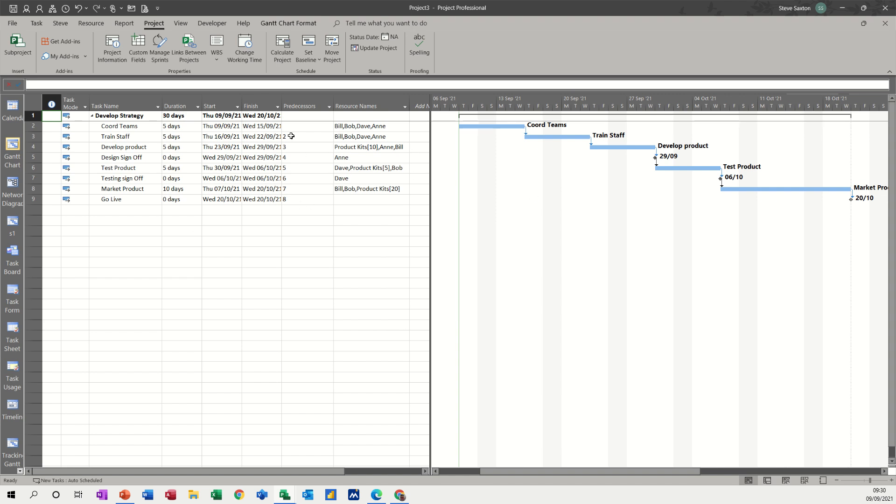
# Switch to the Tracking Gantt view and apply the built-in Tracking table
pyautogui.click(12, 445)
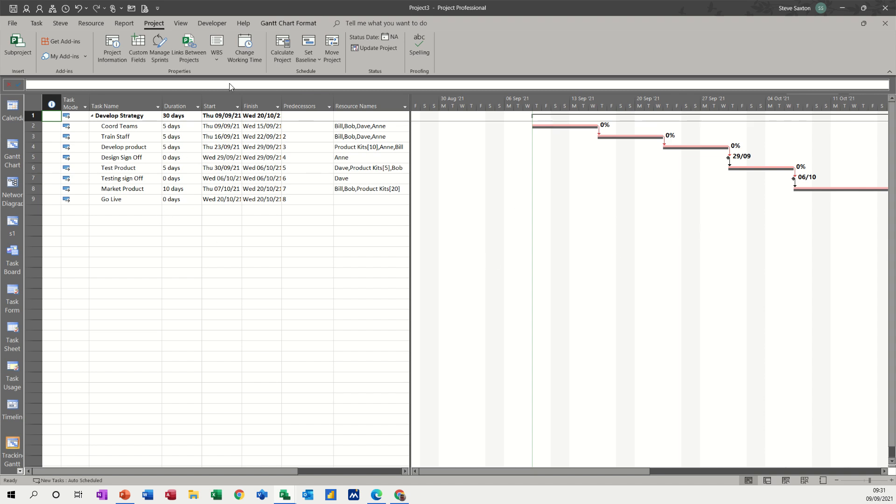
pyautogui.click(181, 26)
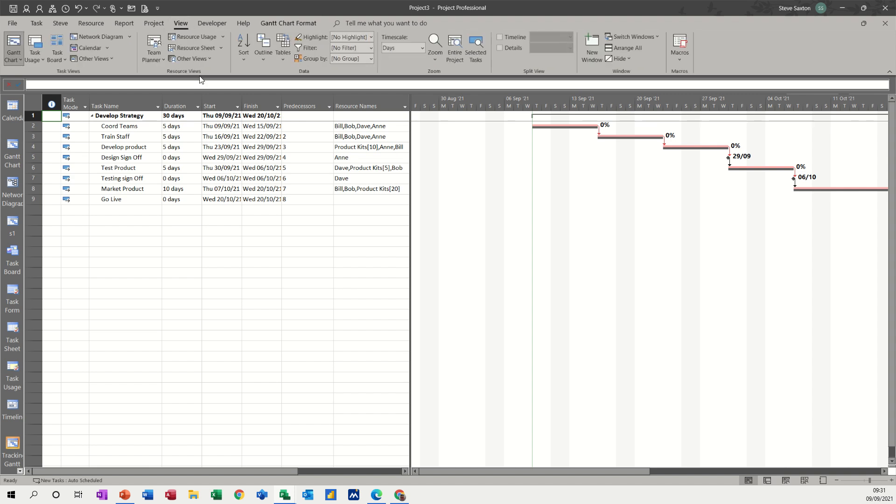
pyautogui.click(280, 61)
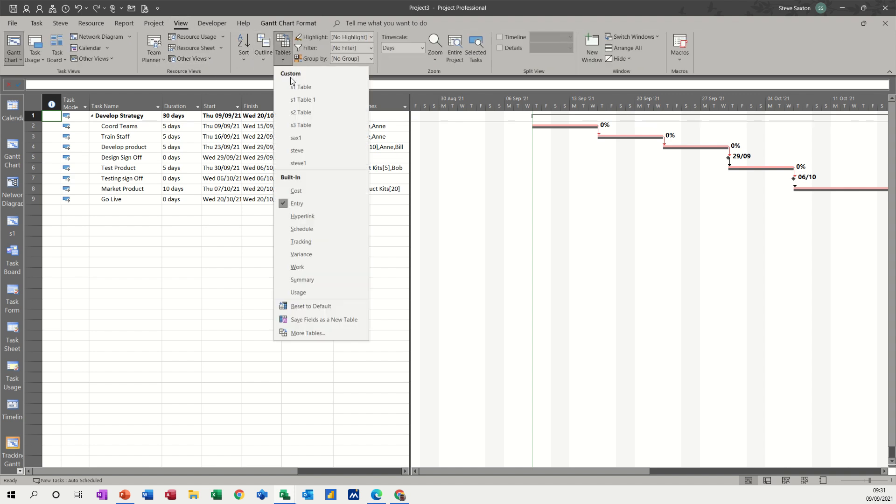
pyautogui.click(305, 241)
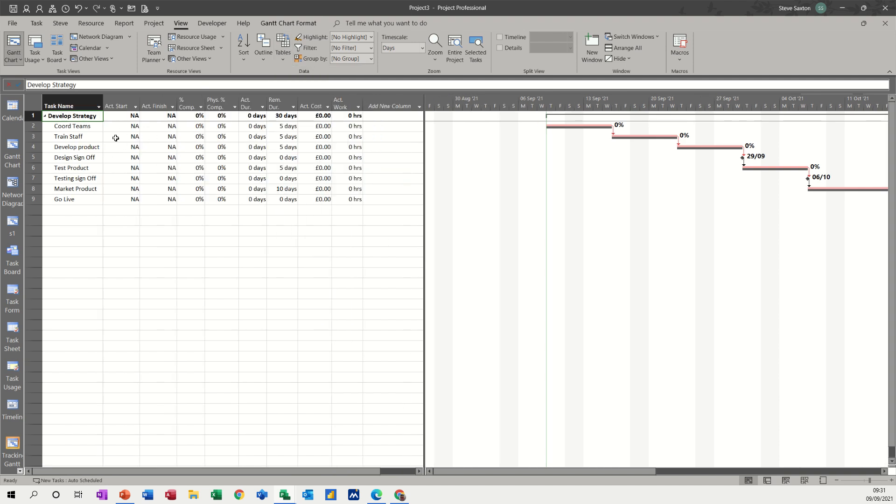
# Insert a Baseline Start column before the Act. Start column
pyautogui.rightClick(114, 100)
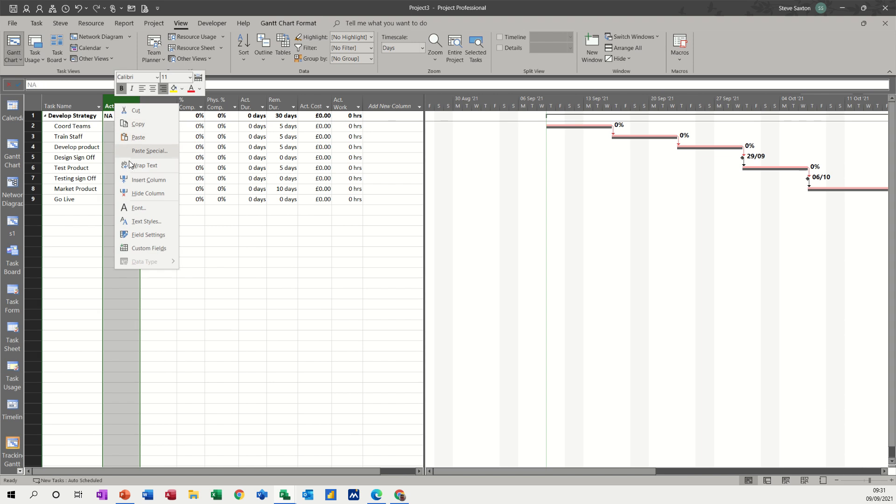
pyautogui.click(131, 180)
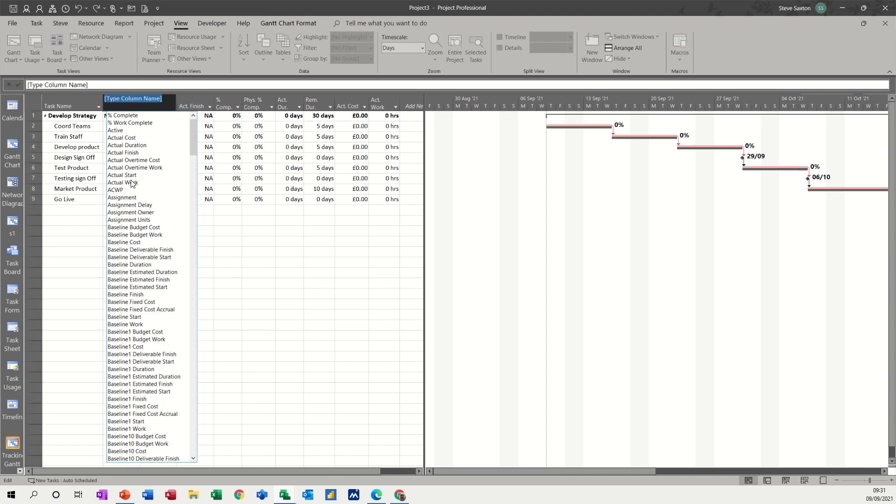
pyautogui.write('baseline Budget Cost')
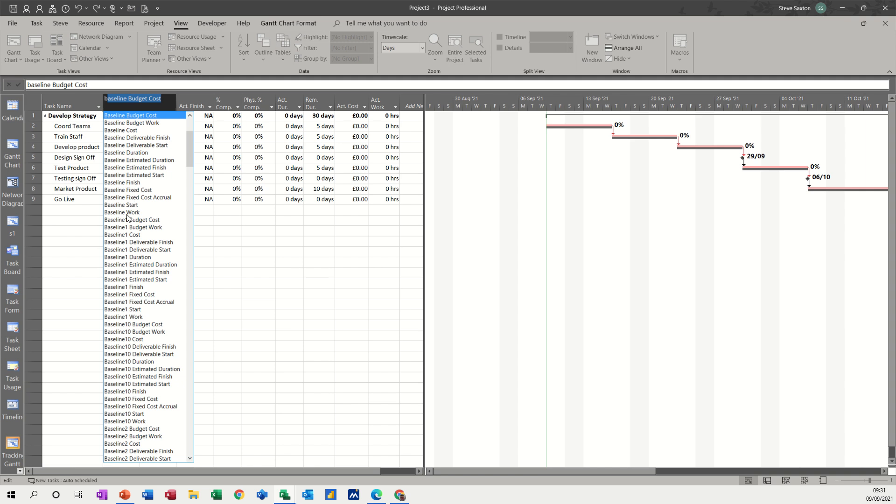
pyautogui.click(122, 205)
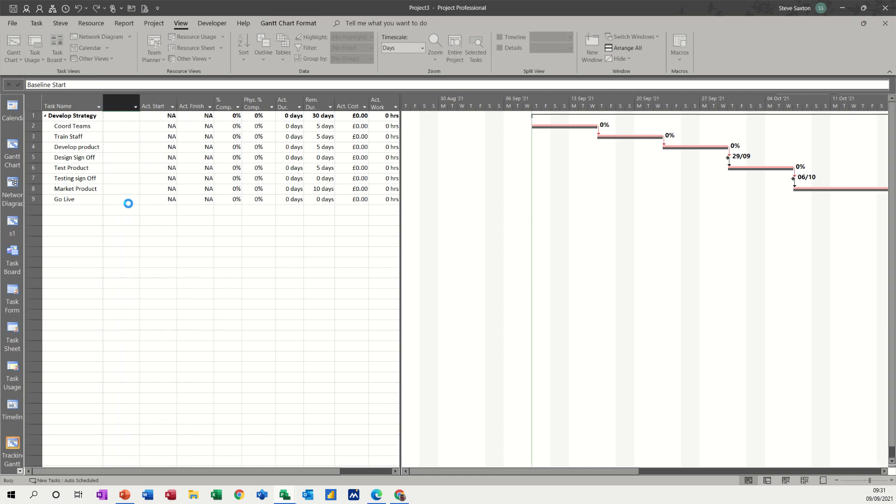
# Insert a Baseline Finish column between Baseline Start and Act. Start
pyautogui.click(154, 107)
pyautogui.rightClick(154, 108)
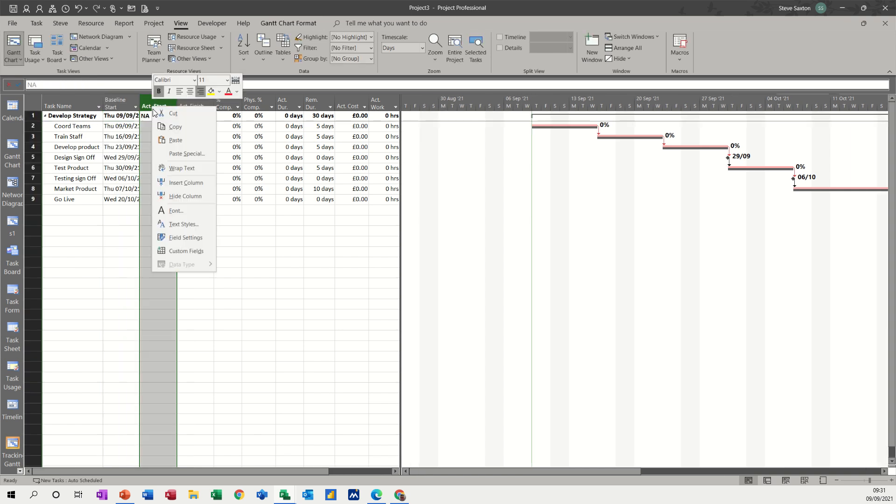
pyautogui.click(182, 182)
pyautogui.write('baseline Budget Cost')
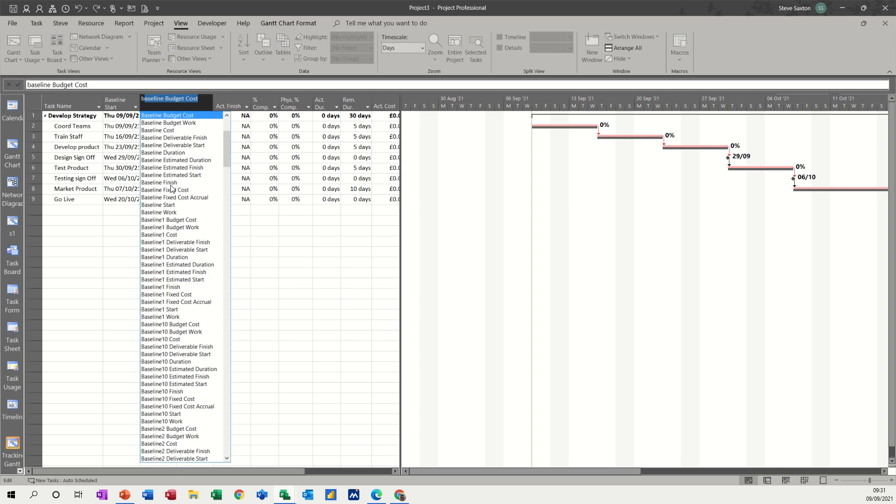
pyautogui.click(176, 183)
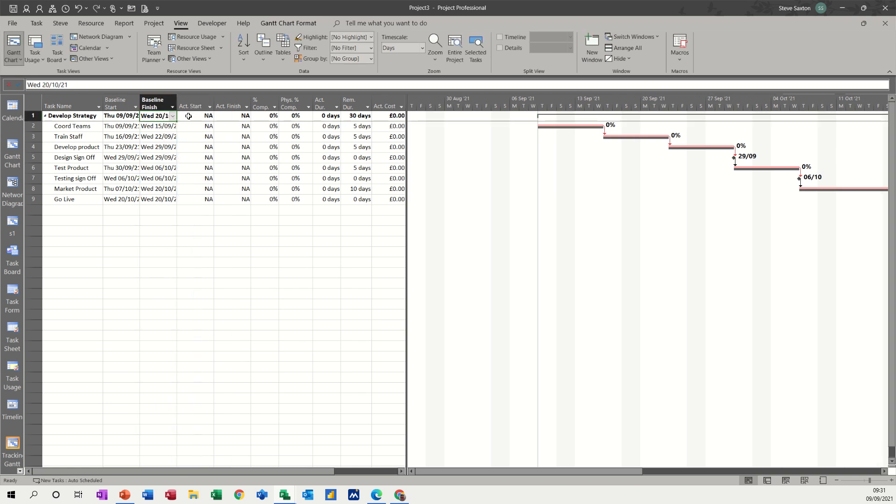
# Insert a Baseline Duration column between Baseline Finish and Act. Start
pyautogui.rightClick(190, 102)
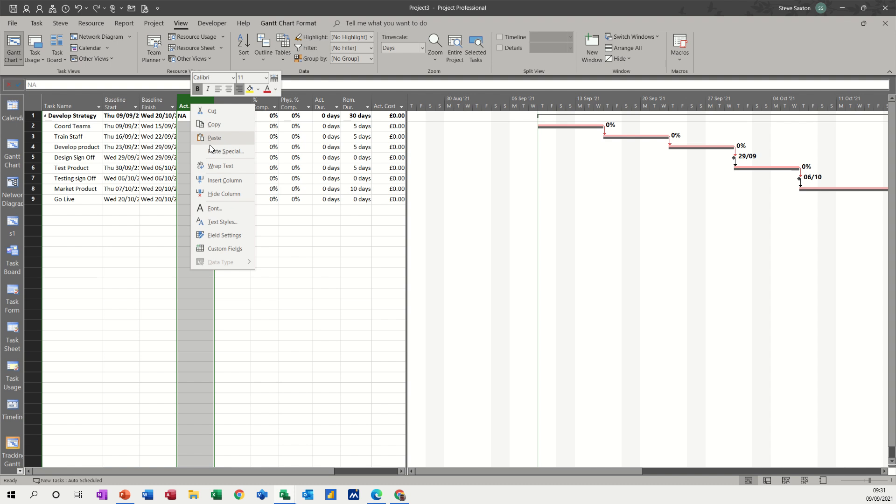
pyautogui.click(213, 182)
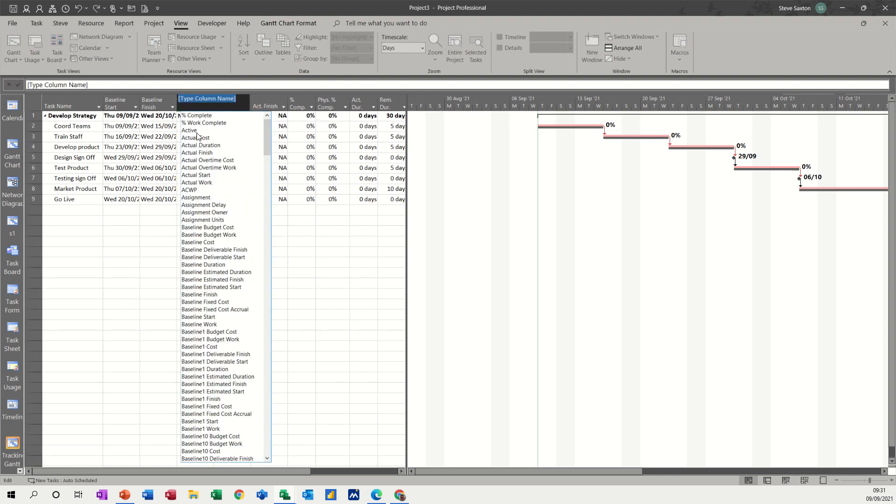
pyautogui.write('baseline Budget Cost')
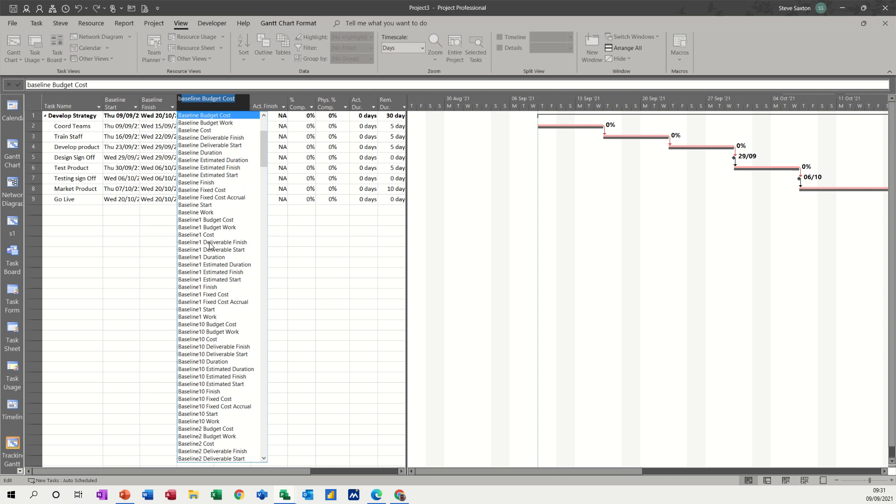
pyautogui.click(209, 154)
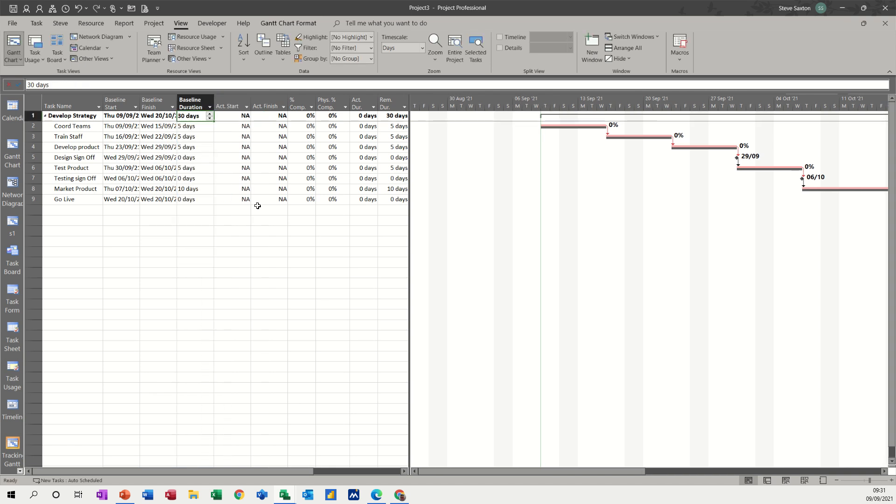
# Remove the Phys. % Comp. column from the tracking table and widen the timeline area to show all task bars
pyautogui.click(325, 99)
pyautogui.press('Delete')
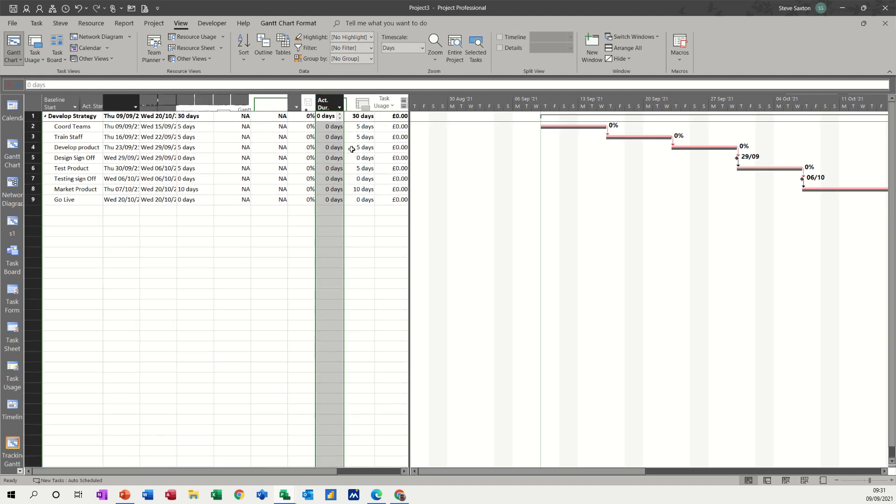
pyautogui.click(301, 252)
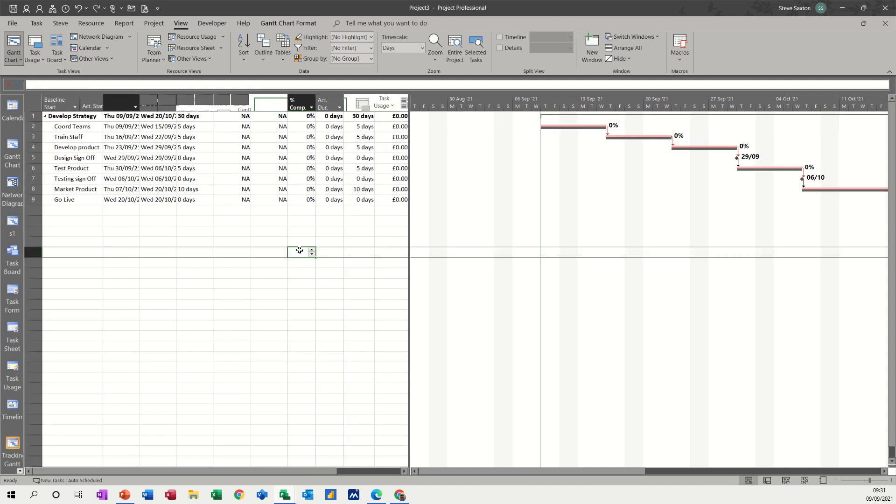
pyautogui.click(196, 224)
pyautogui.moveTo(409, 264); pyautogui.dragTo(233, 263)
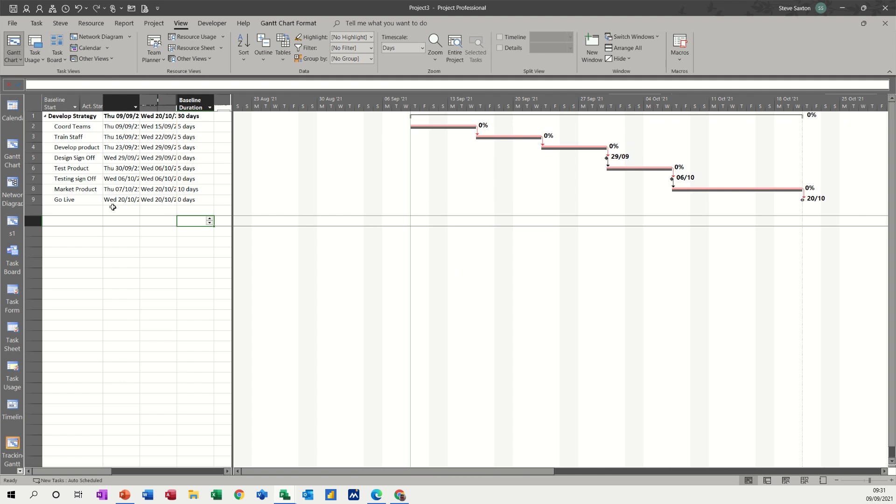
# Switch to the Gantt Chart view and return to Tracking Gantt to refresh the table's column headings
pyautogui.click(74, 221)
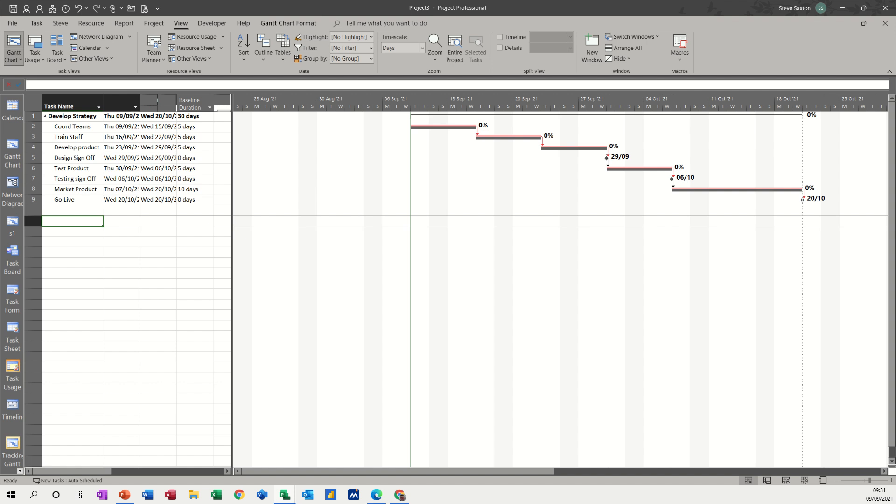
pyautogui.click(13, 152)
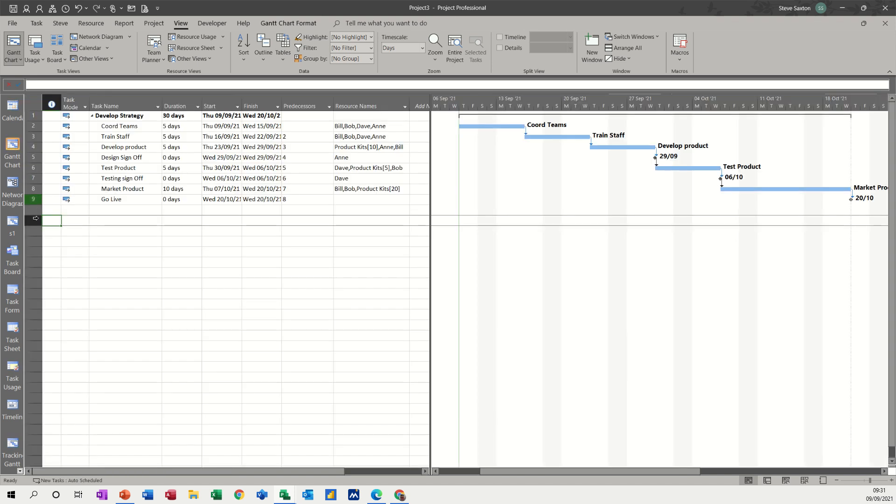
pyautogui.click(12, 447)
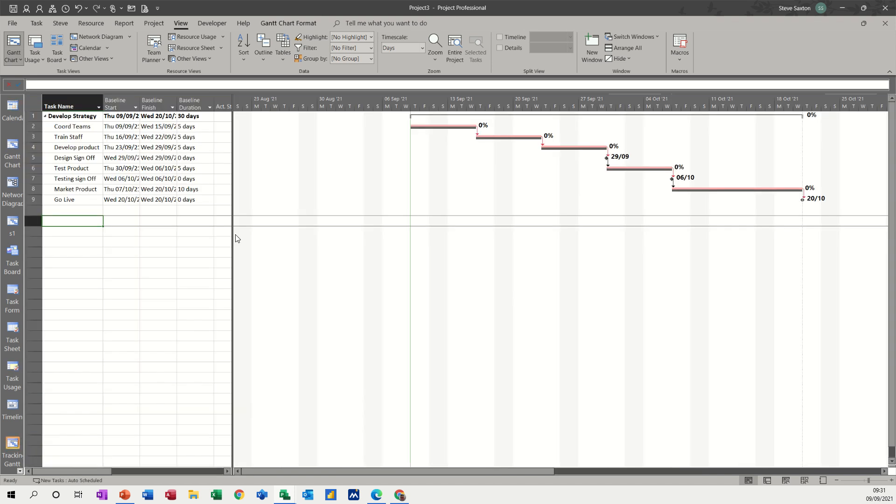
# Widen the table area past the Act. Work column and add an SV column after it
pyautogui.moveTo(233, 239); pyautogui.dragTo(430, 246)
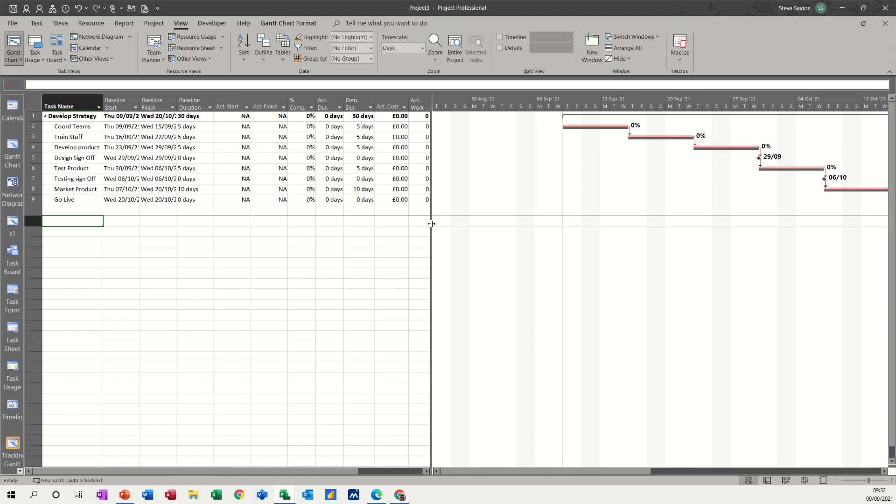
pyautogui.moveTo(431, 228); pyautogui.dragTo(531, 230)
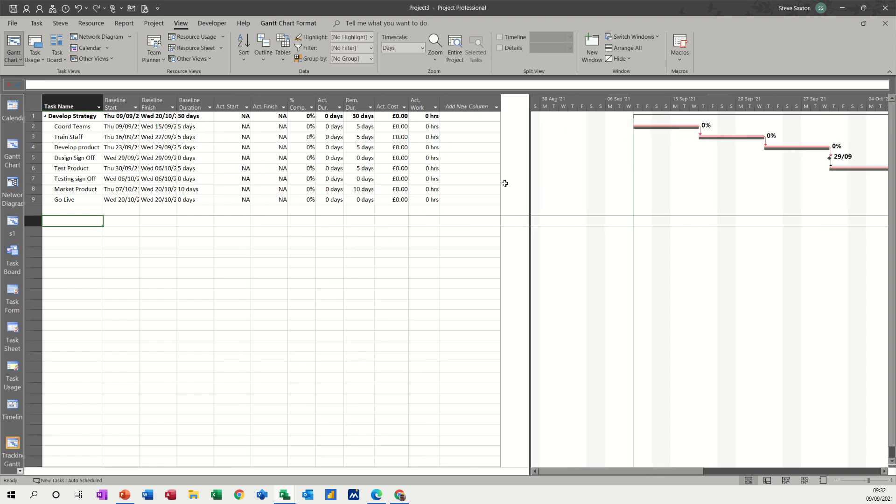
pyautogui.click(460, 106)
pyautogui.write('sv')
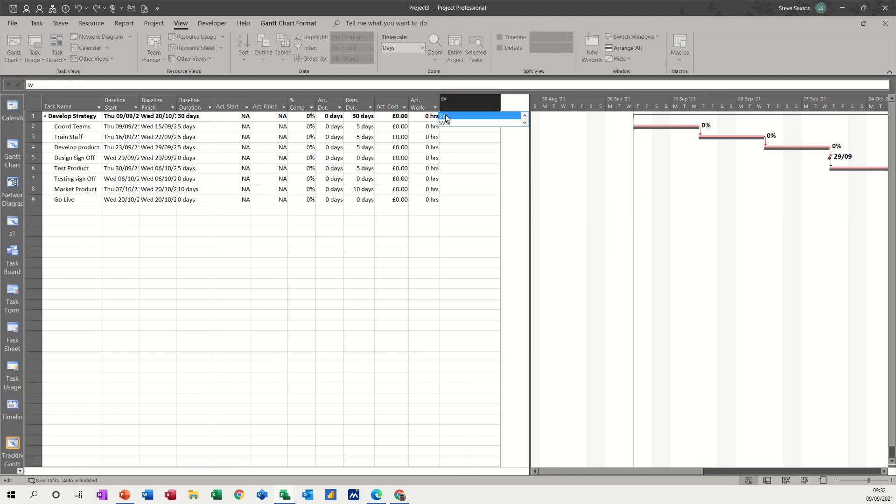
pyautogui.click(445, 116)
# Add a CV column after the SV column and widen the table area slightly to fit it
pyautogui.click(510, 104)
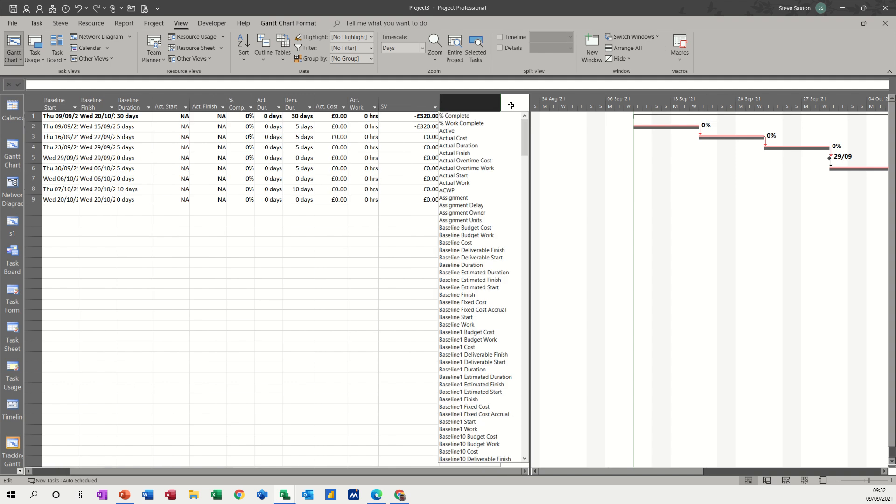
pyautogui.write('cv')
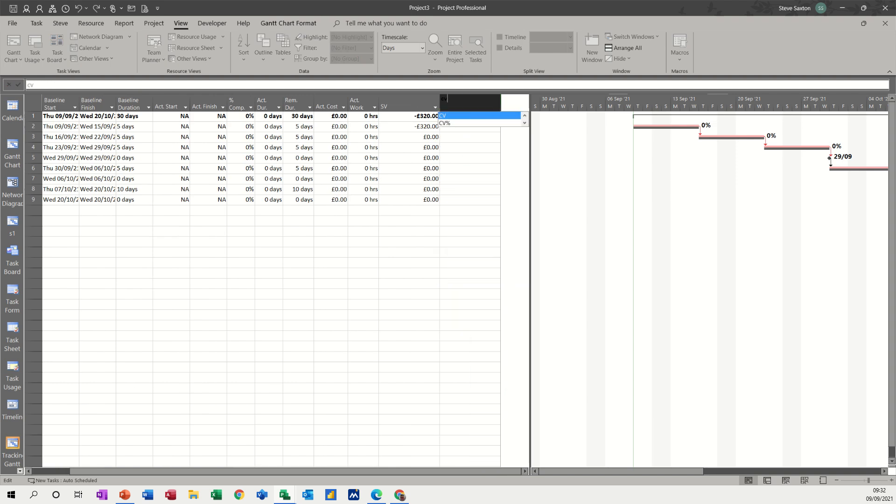
pyautogui.click(451, 118)
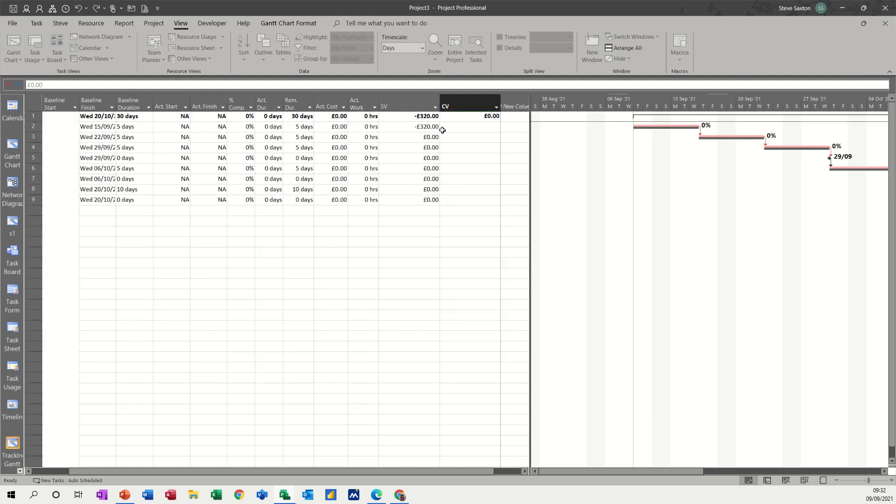
pyautogui.click(327, 240)
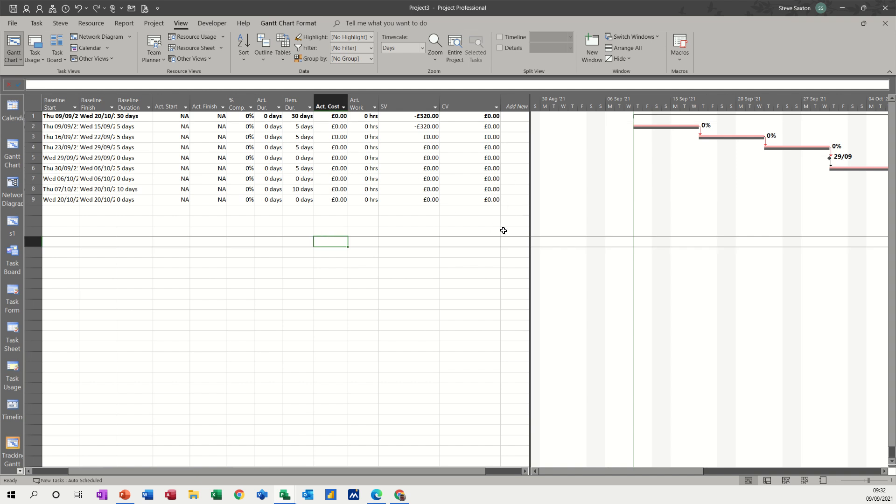
pyautogui.moveTo(528, 223); pyautogui.dragTo(545, 222)
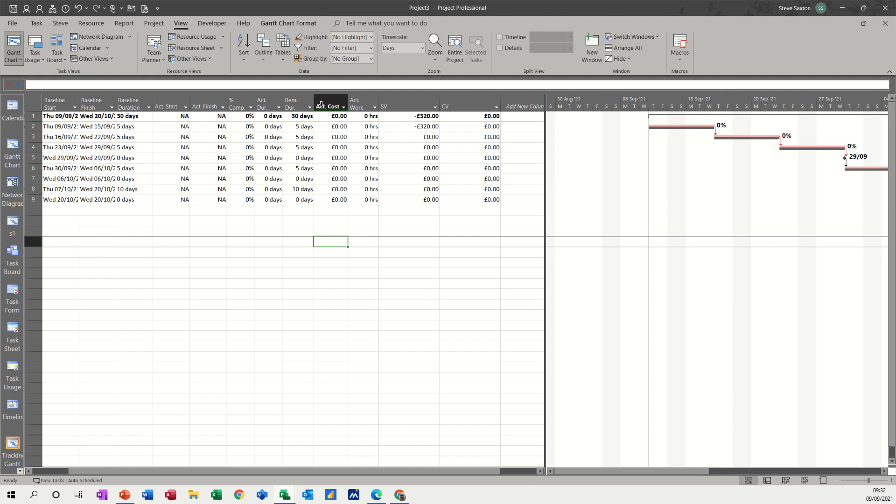
# Set the project's status date to Thu 16/09/2021
pyautogui.click(151, 26)
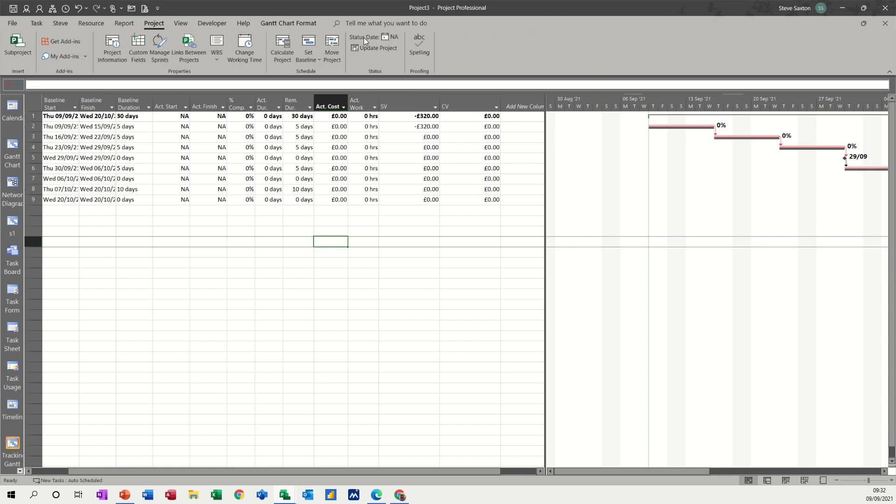
pyautogui.click(392, 41)
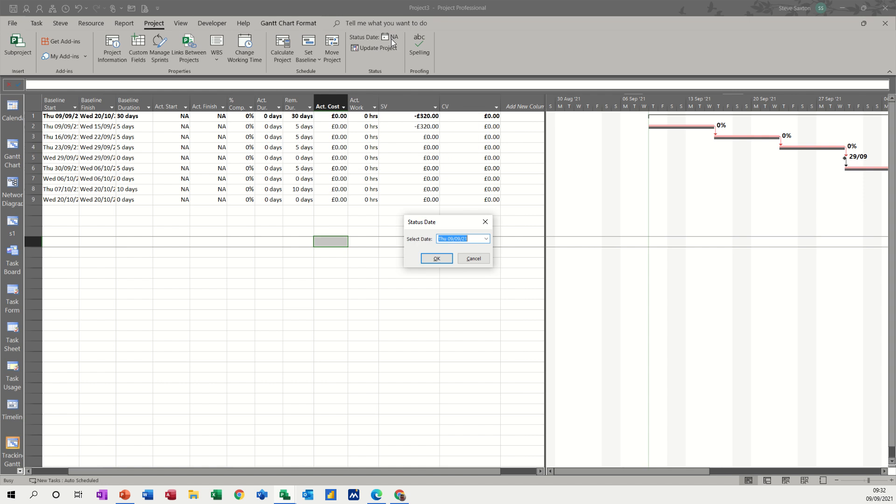
pyautogui.click(486, 239)
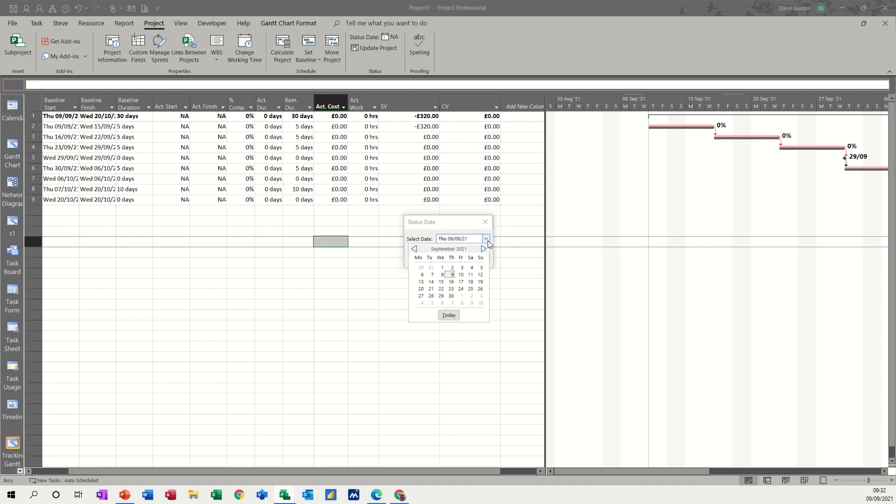
pyautogui.click(451, 282)
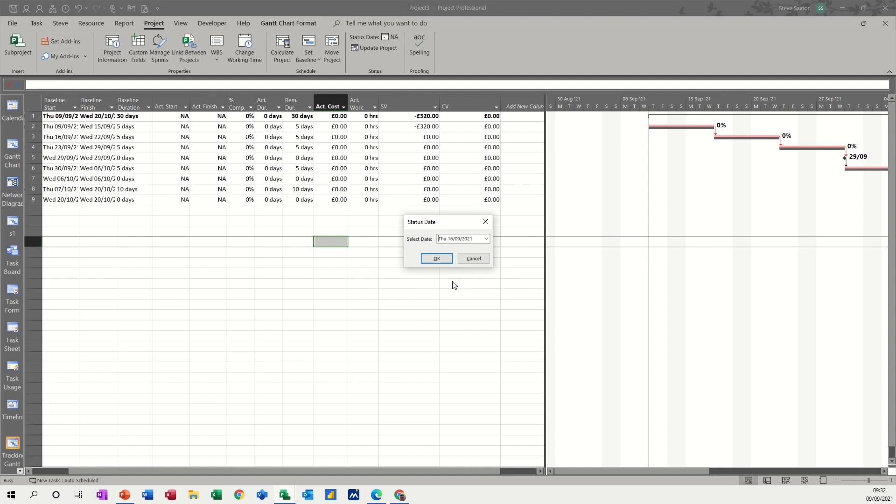
pyautogui.click(437, 259)
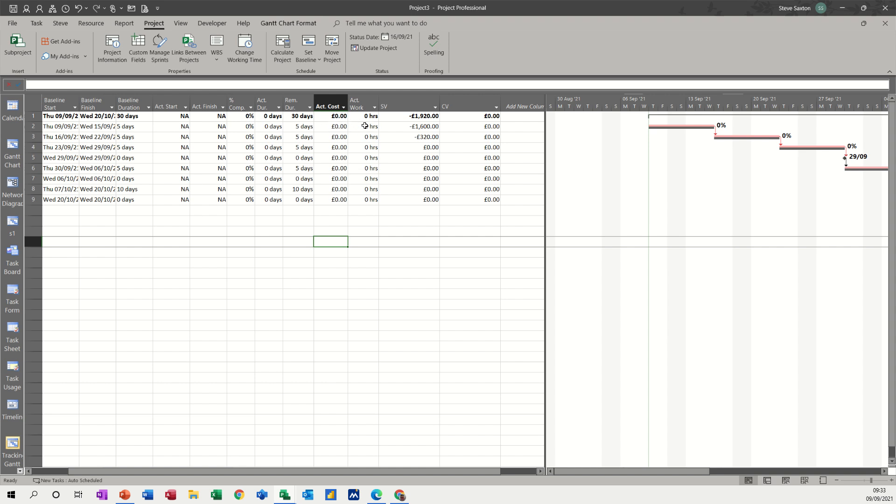
# Set the actual duration of the Coord Teams task to 5 days
pyautogui.click(275, 127)
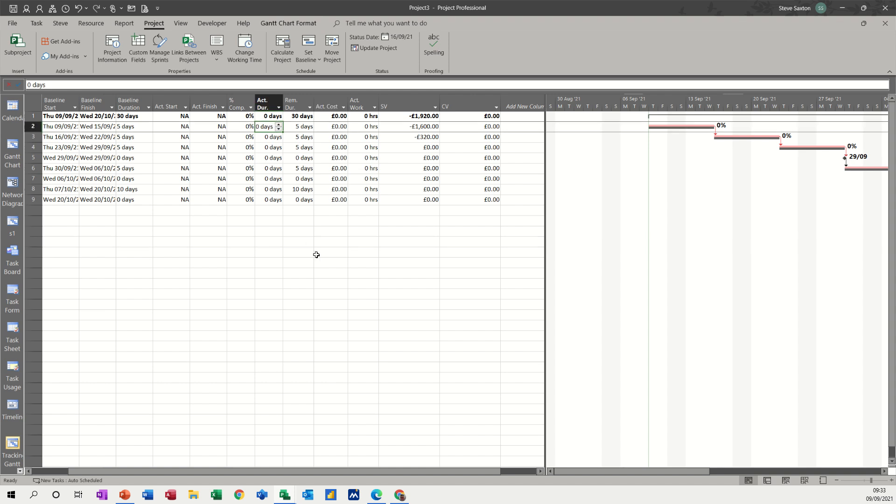
pyautogui.write('5')
pyautogui.click(273, 213)
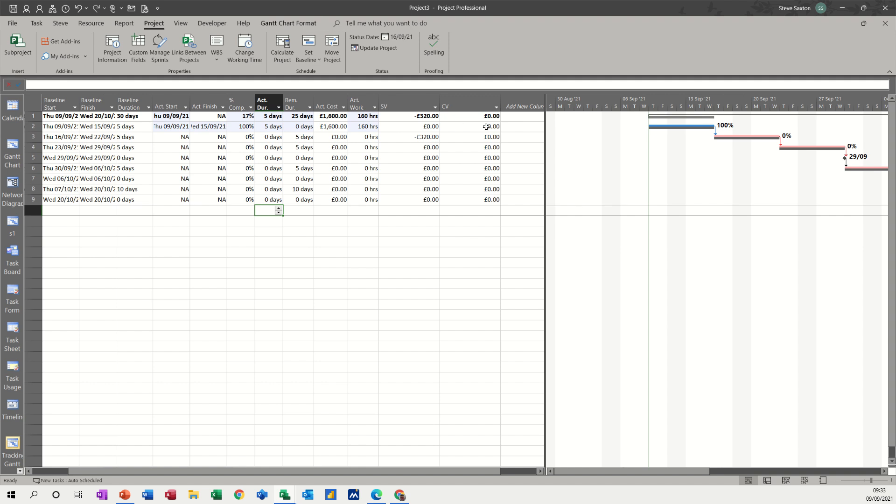
# Change the actual duration of the Coord Teams task to 6 days
pyautogui.click(275, 127)
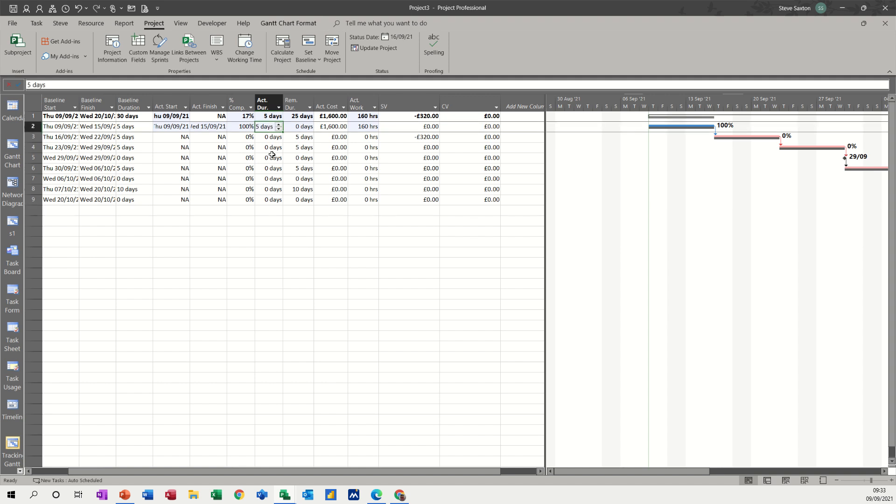
pyautogui.write('6')
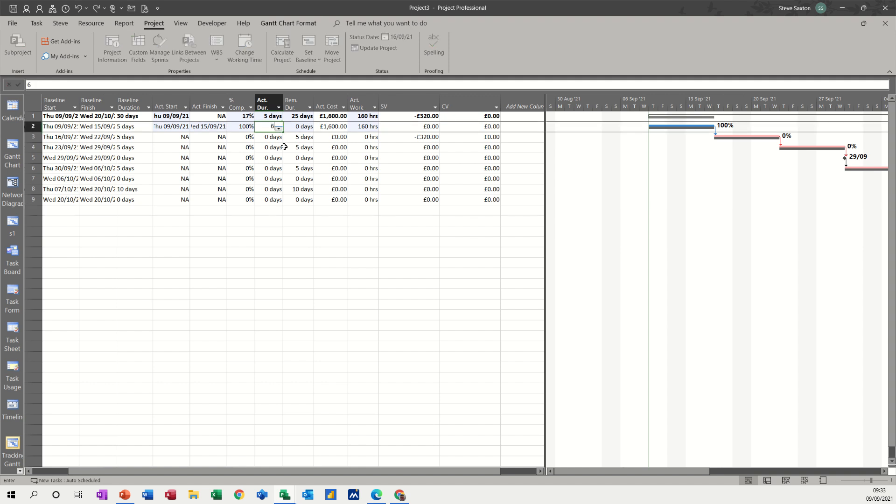
pyautogui.click(269, 147)
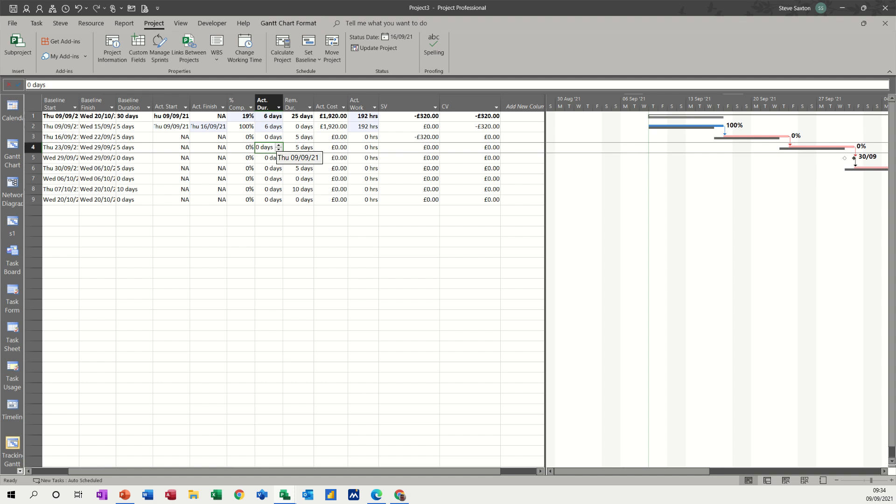
# Set the actual duration of the Develop product task to 5 days
pyautogui.click(63, 127)
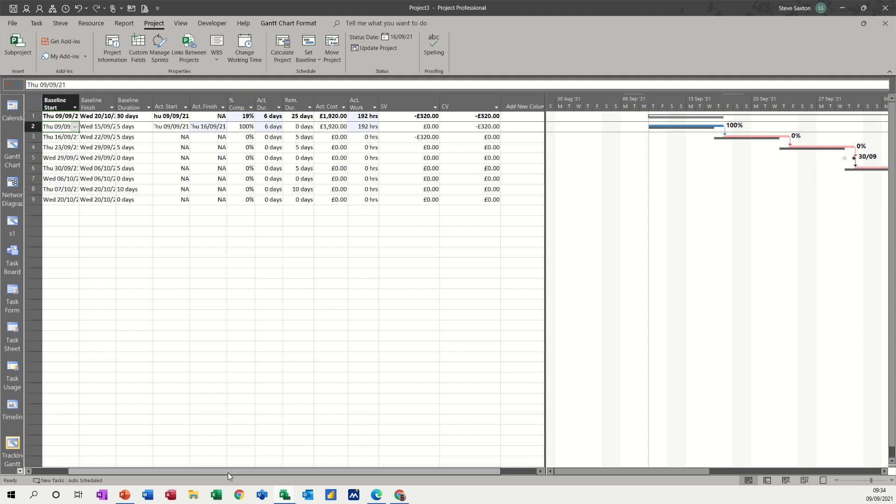
pyautogui.moveTo(227, 472); pyautogui.dragTo(175, 474)
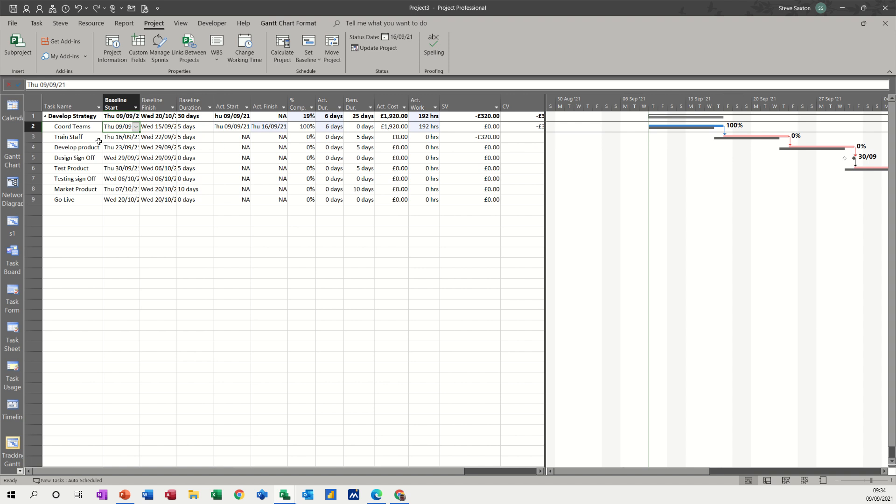
pyautogui.click(87, 149)
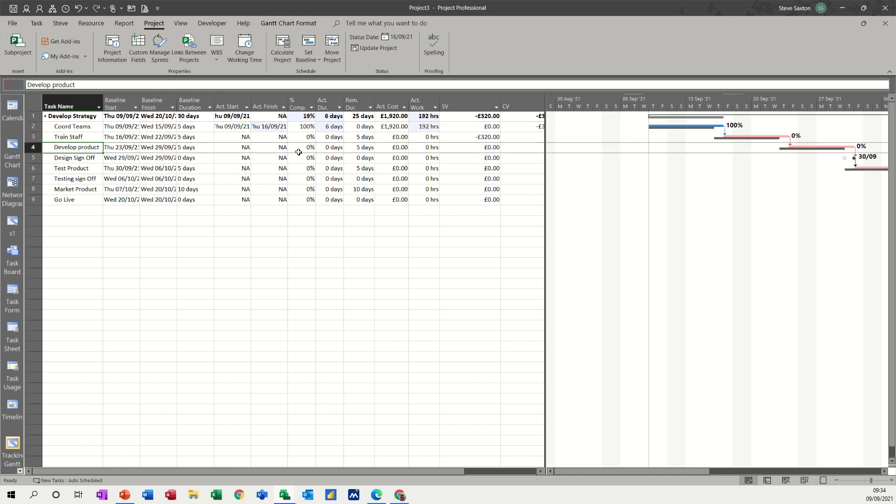
pyautogui.click(337, 149)
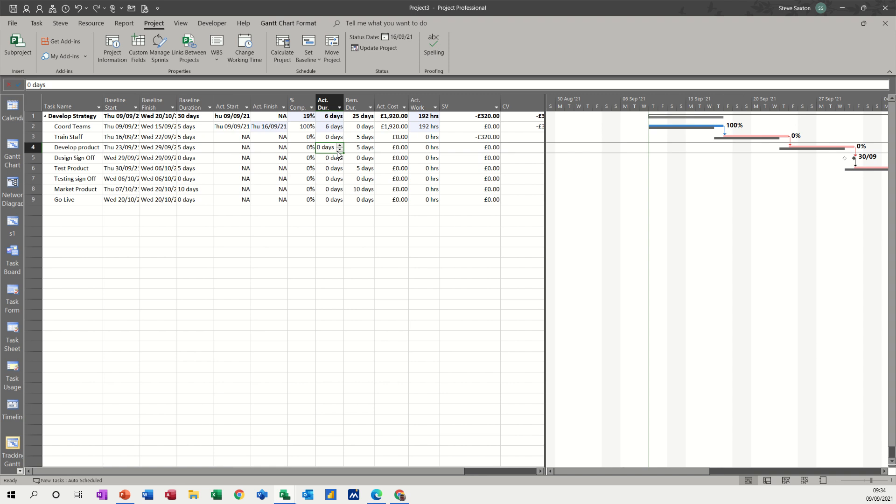
pyautogui.write('5')
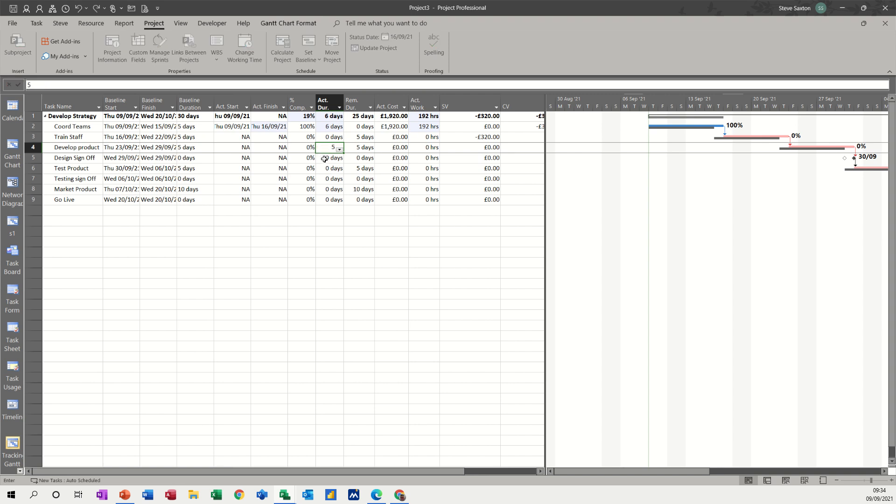
pyautogui.press('Return')
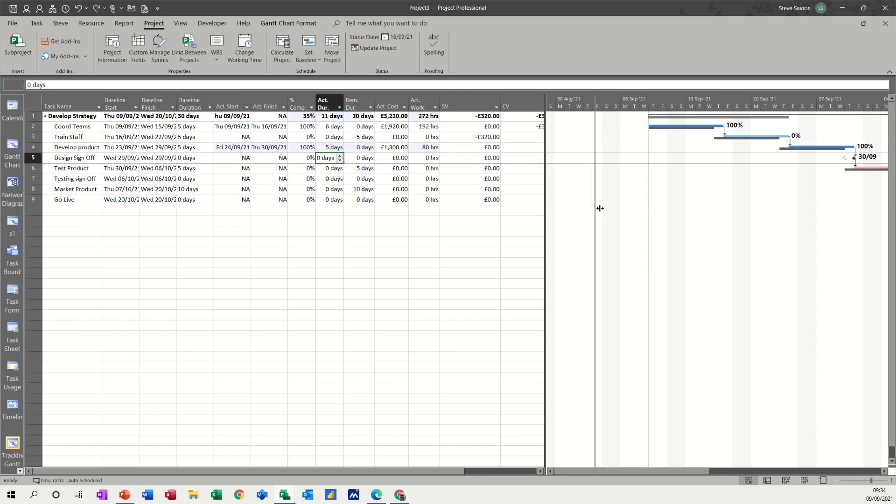
# Widen the table area to show the CV column and set the Develop product task's remaining duration to 5 days
pyautogui.moveTo(600, 208); pyautogui.dragTo(602, 208)
pyautogui.click(355, 149)
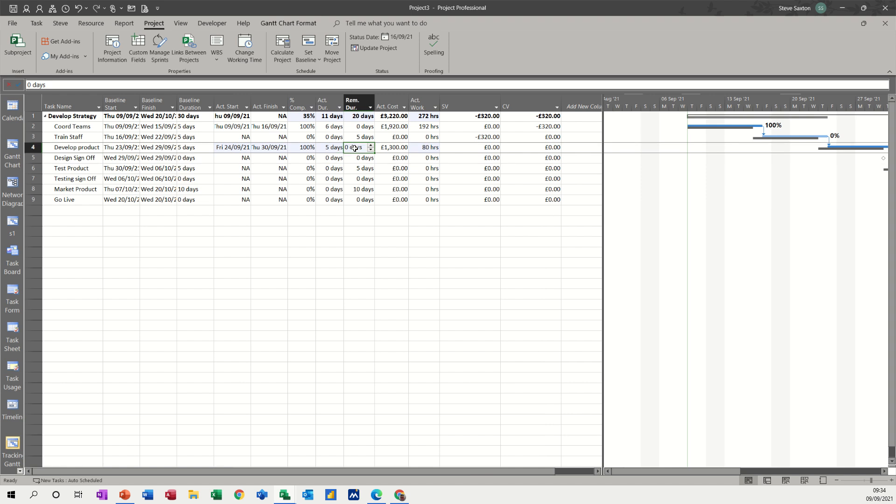
pyautogui.write('5')
pyautogui.click(335, 168)
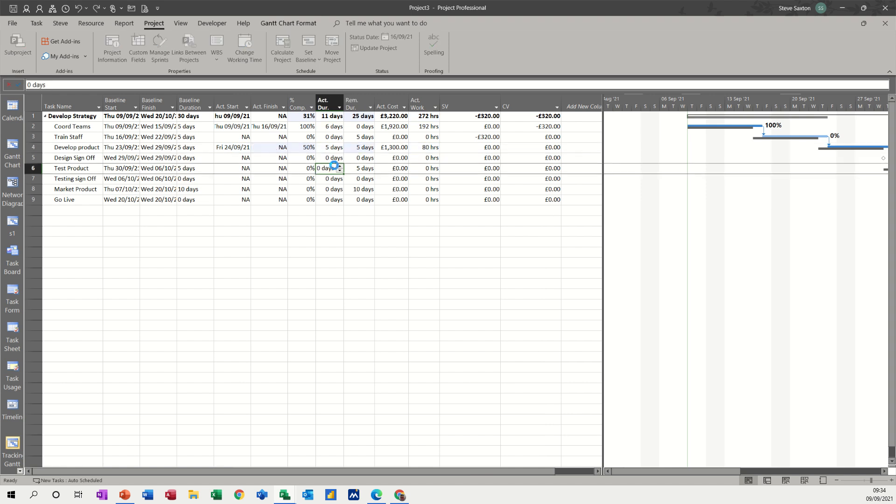
# Change the actual duration of the Develop product task to 6 days
pyautogui.click(334, 148)
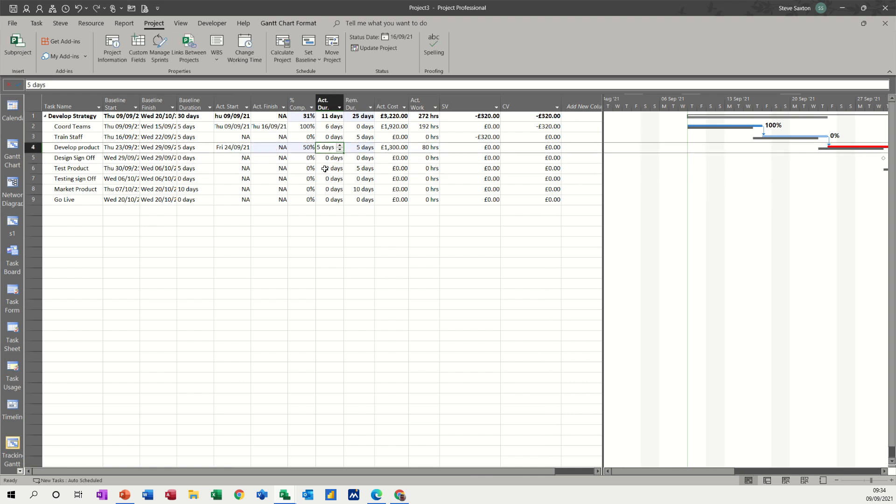
pyautogui.write('6')
pyautogui.press('Return')
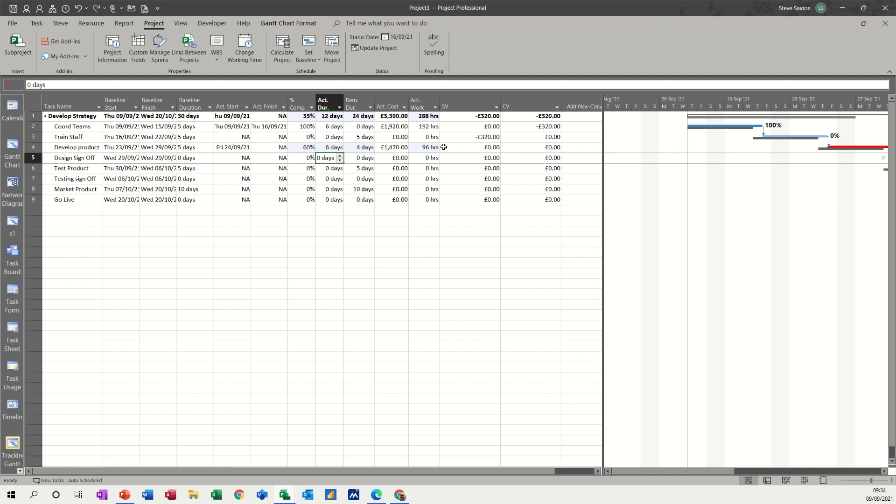
# Assign the first unassigned resource below Product Kits in the resource list to the Develop product task
pyautogui.click(388, 147)
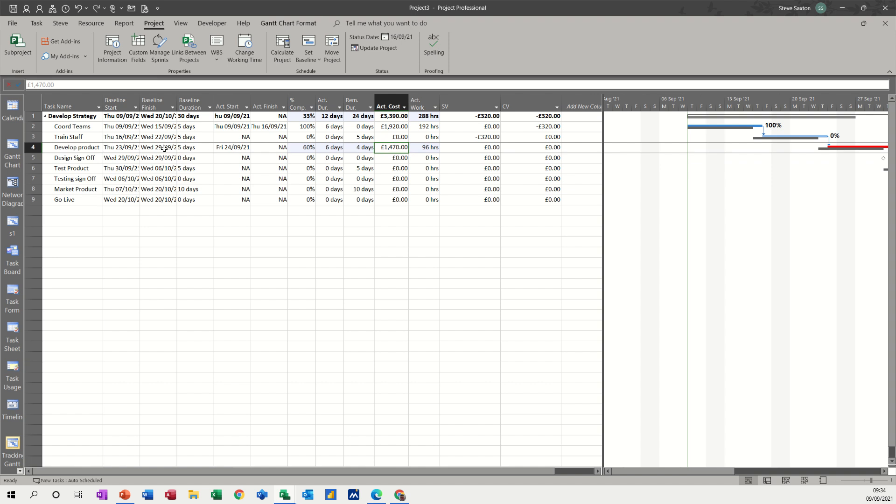
pyautogui.click(77, 148)
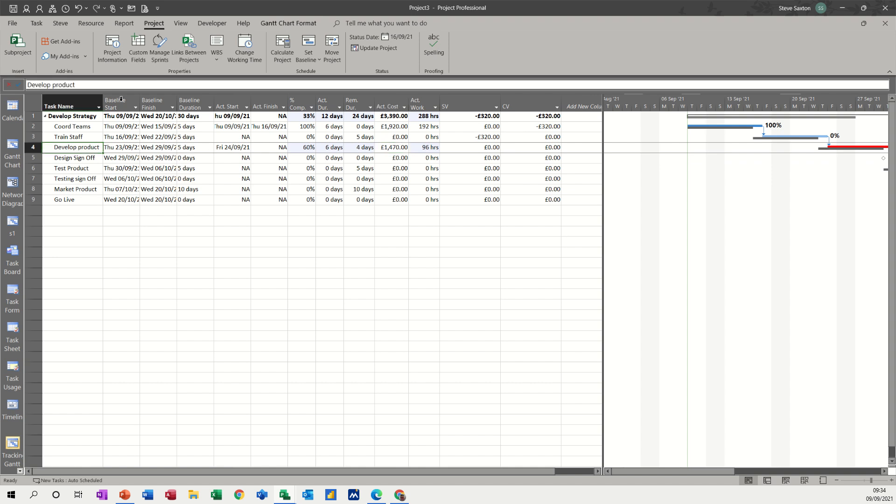
pyautogui.click(88, 25)
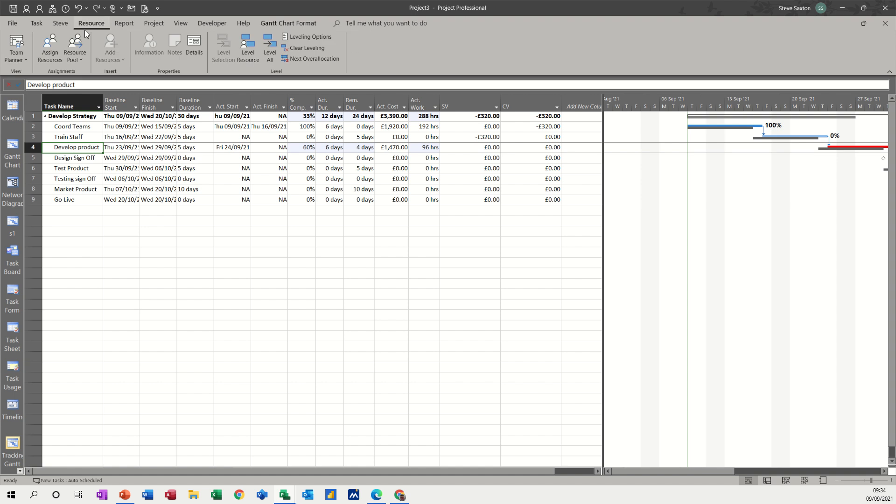
pyautogui.click(51, 46)
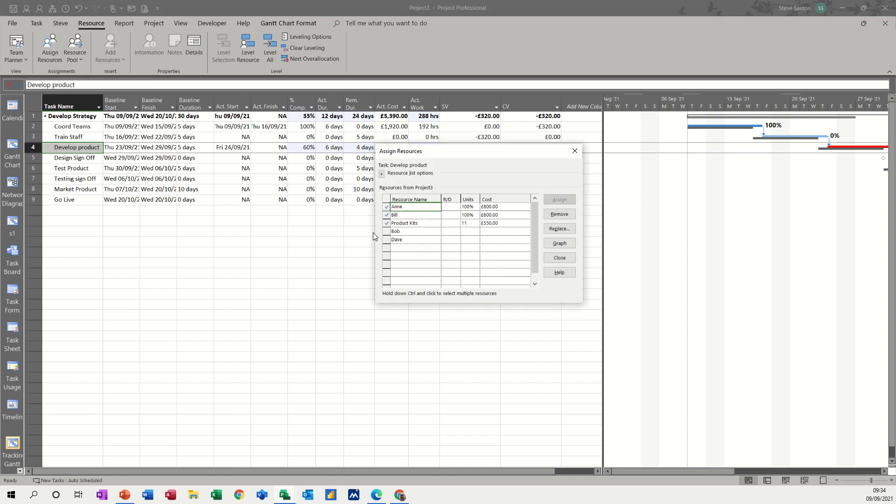
pyautogui.click(410, 230)
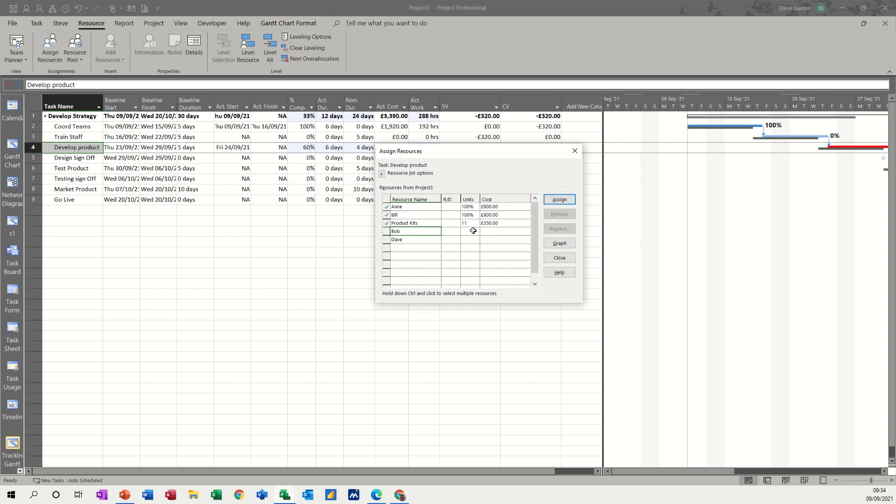
pyautogui.click(556, 201)
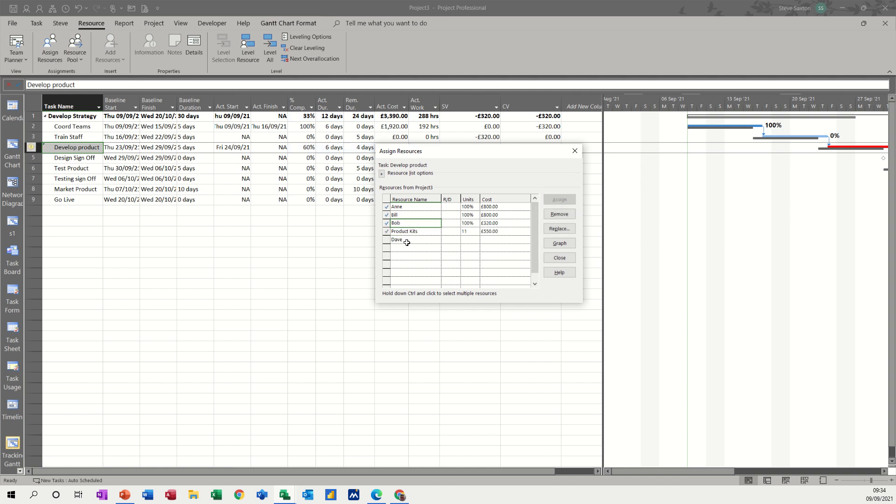
# Set the Product Kits units on the Develop product task to 20 and finish the resource assignment
pyautogui.press('BackSpace')
pyautogui.press('BackSpace')
pyautogui.write('20')
pyautogui.click(469, 239)
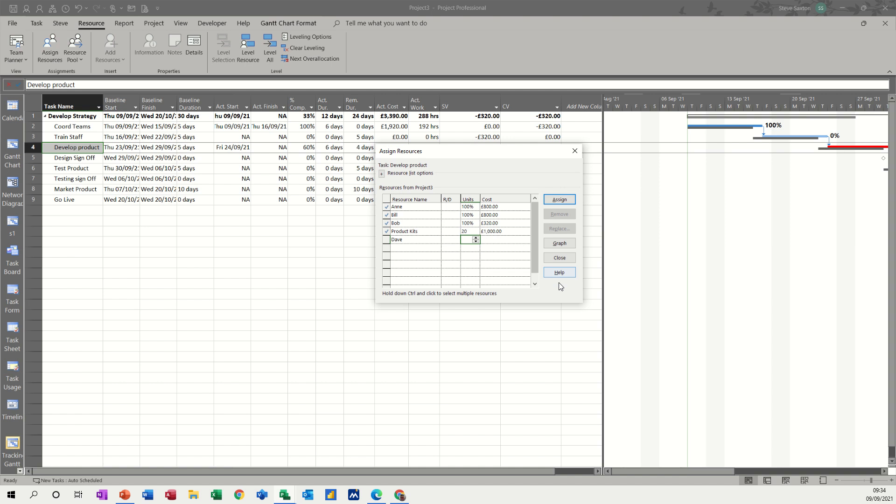
pyautogui.click(559, 258)
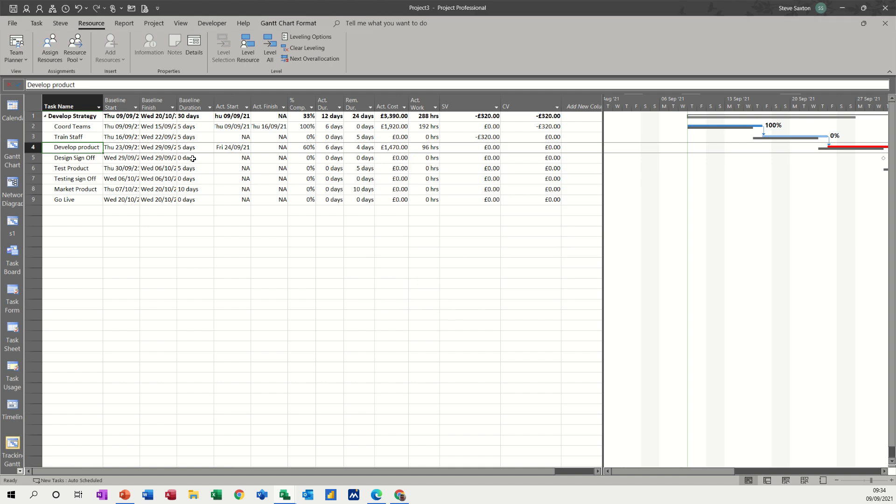
# Mark the Develop product task as 100% complete
pyautogui.click(300, 148)
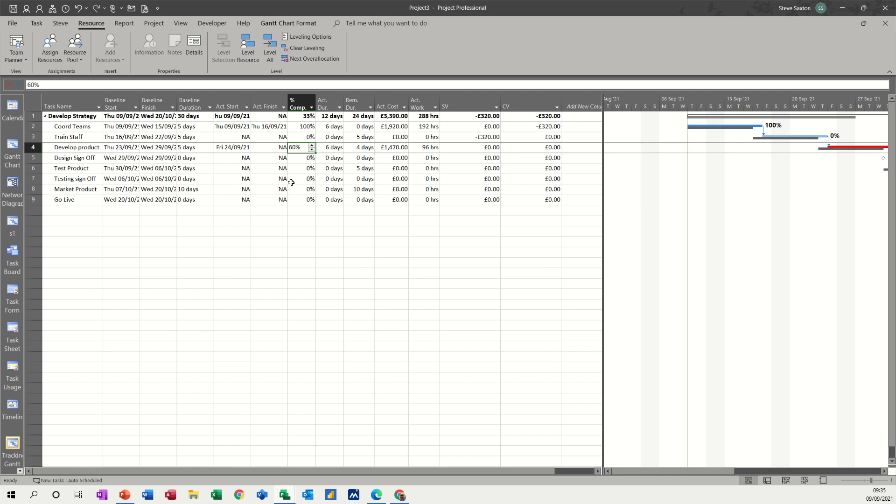
pyautogui.write('100')
pyautogui.click(299, 169)
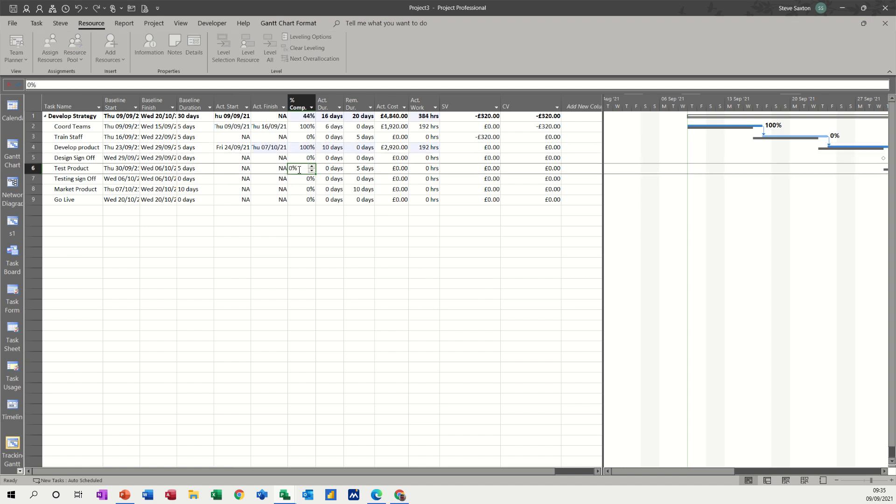
# Reset the Develop product task's percent complete to 0%
pyautogui.click(303, 148)
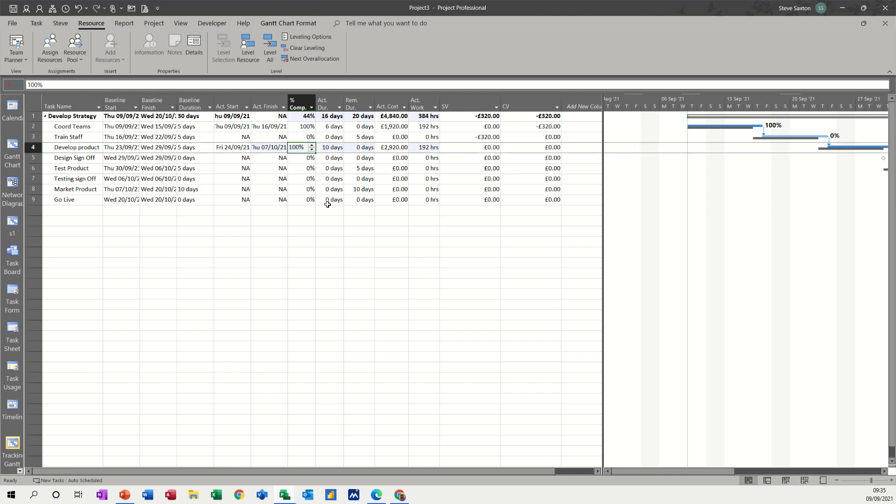
pyautogui.write('0')
pyautogui.click(309, 179)
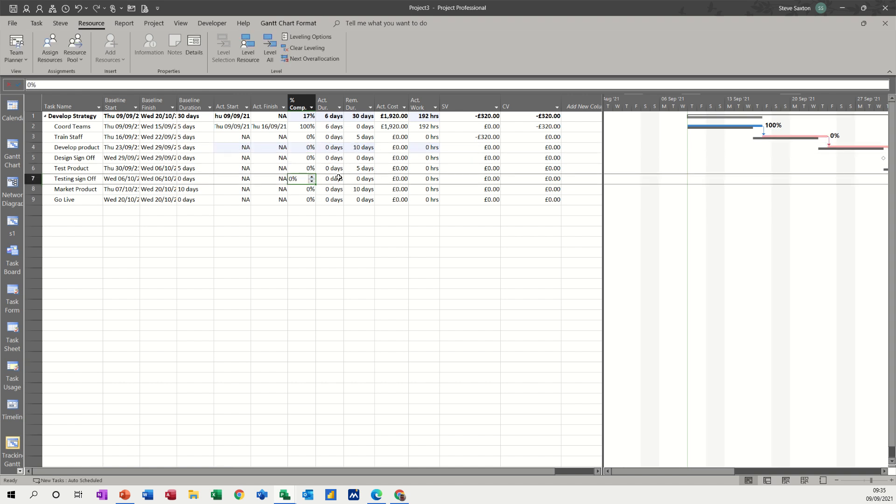
# Change the project status date to 30/09/2021
pyautogui.click(304, 148)
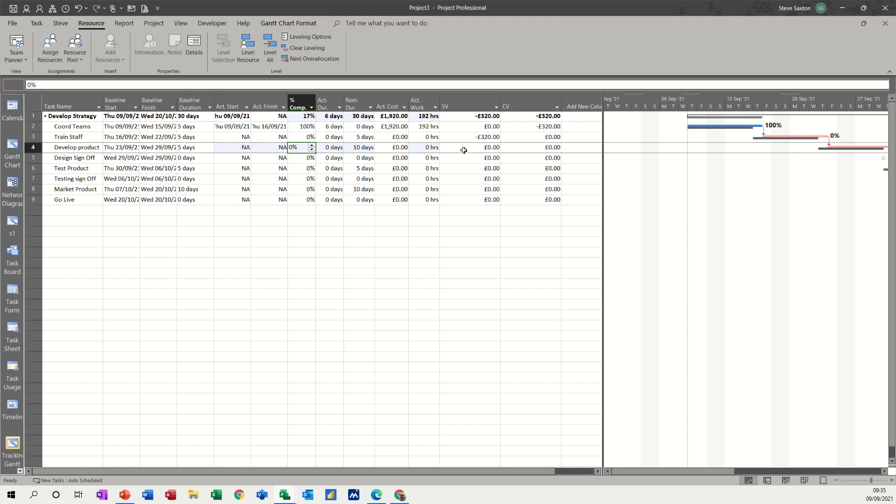
pyautogui.click(127, 24)
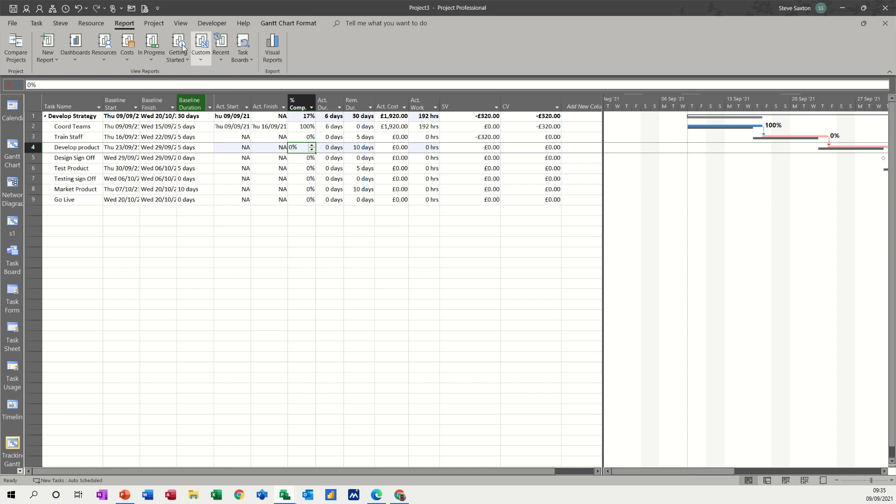
pyautogui.click(155, 27)
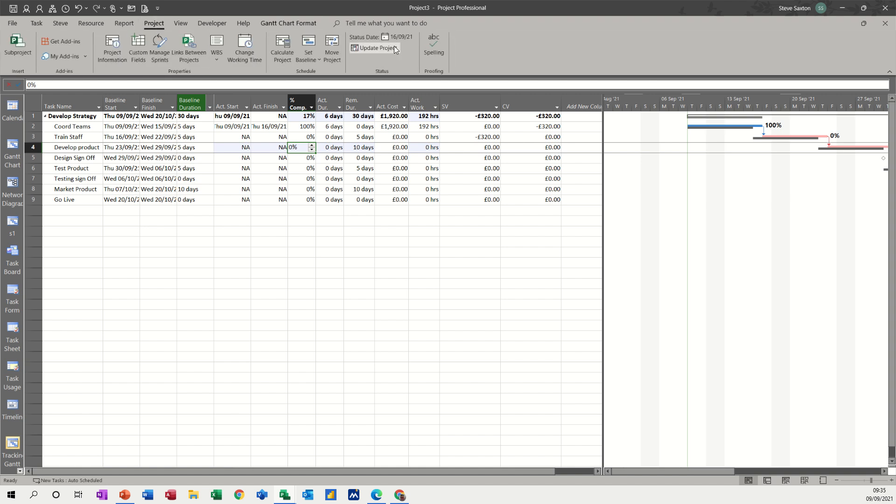
pyautogui.click(404, 38)
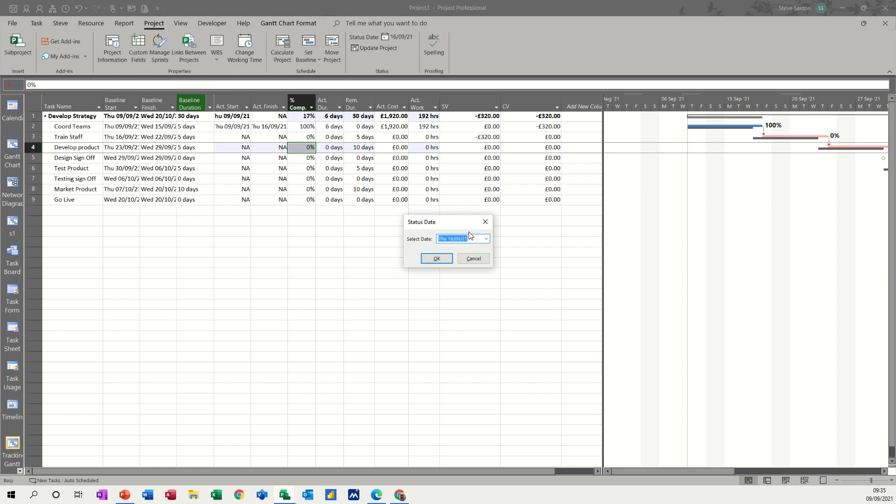
pyautogui.click(486, 239)
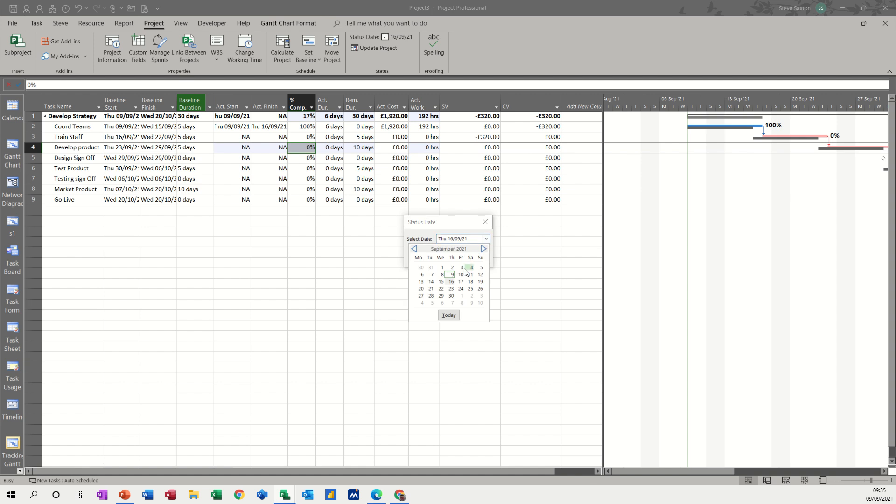
pyautogui.click(450, 296)
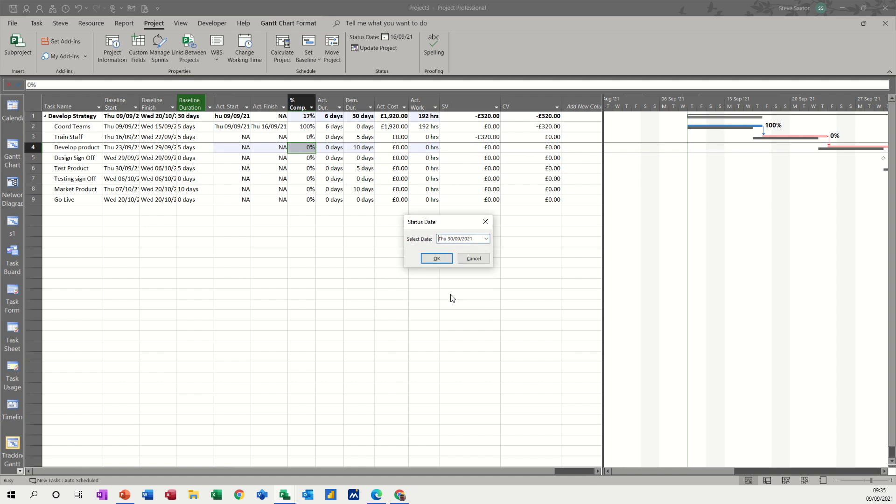
pyautogui.click(437, 258)
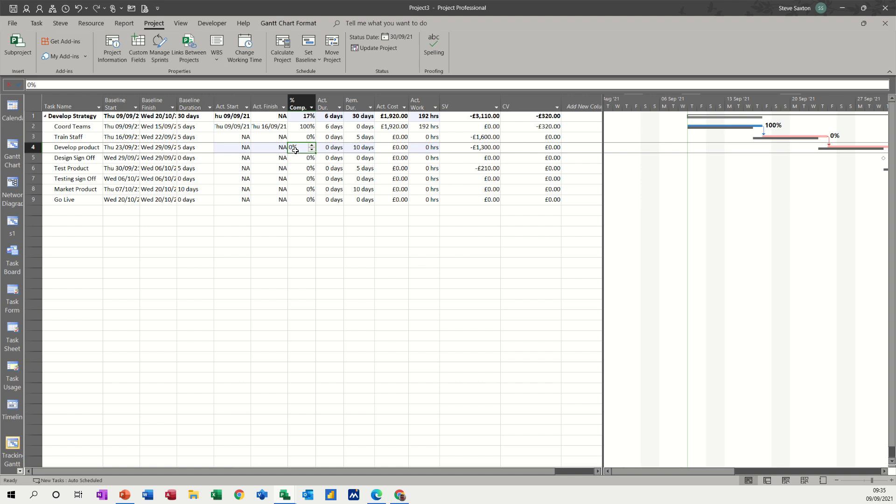
# Set the Develop product task's percent complete to 50%
pyautogui.write('50')
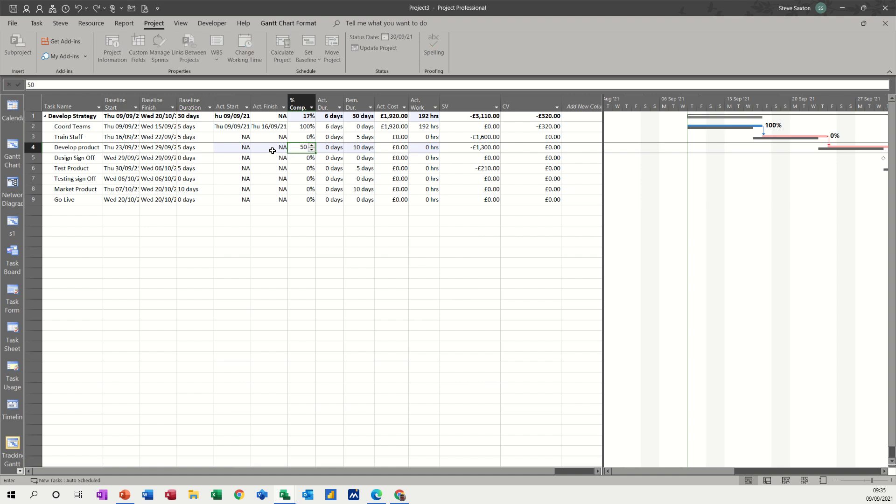
pyautogui.click(275, 149)
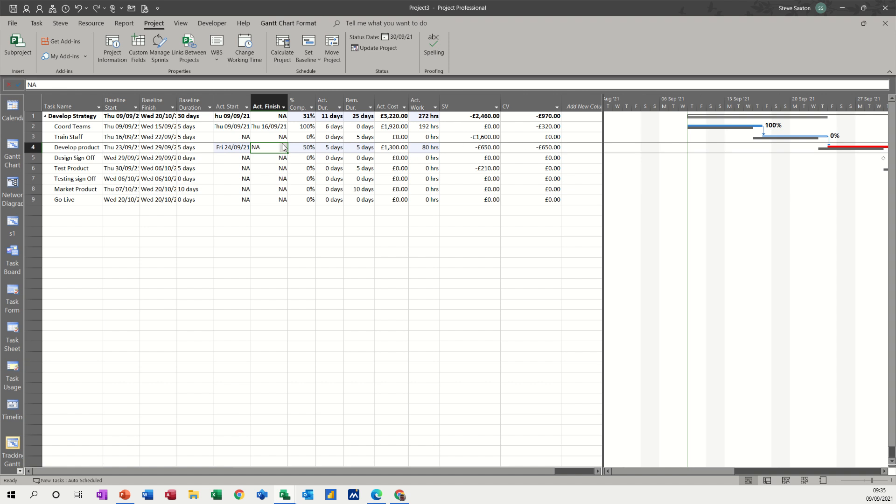
# Set the Develop product task's percent complete to 100%
pyautogui.click(302, 148)
pyautogui.write('1')
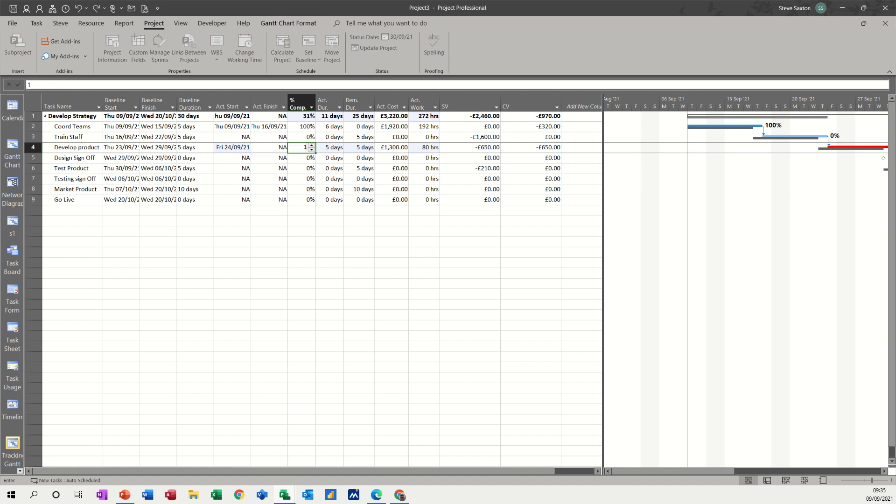
pyautogui.write('00')
pyautogui.click(312, 160)
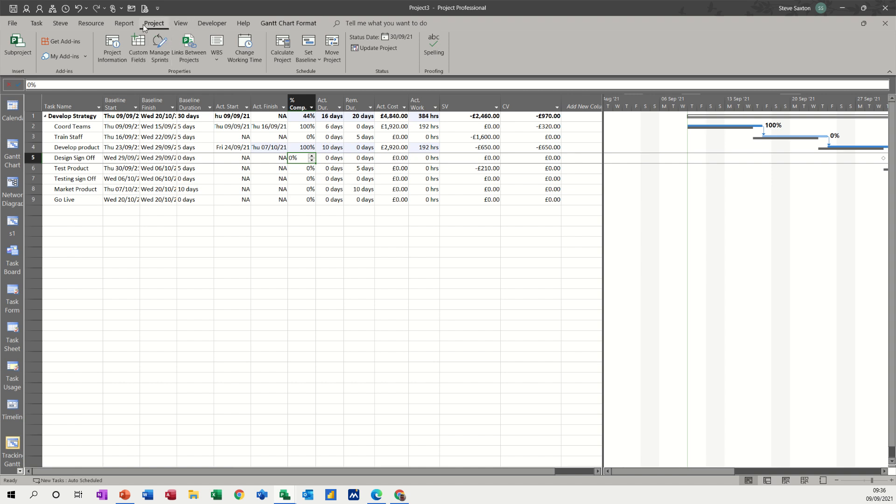
# Open the Earned Value cost report and examine the Earned Value Over Time description and chart
pyautogui.click(120, 23)
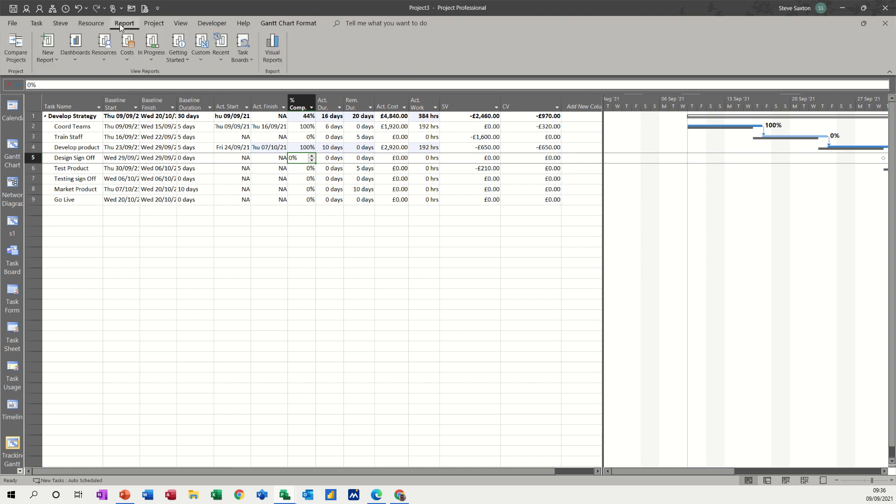
pyautogui.click(126, 59)
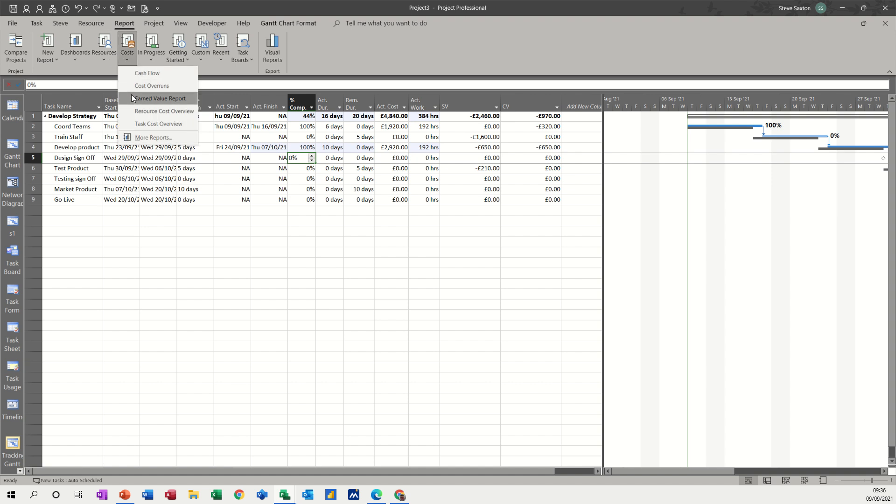
pyautogui.click(173, 99)
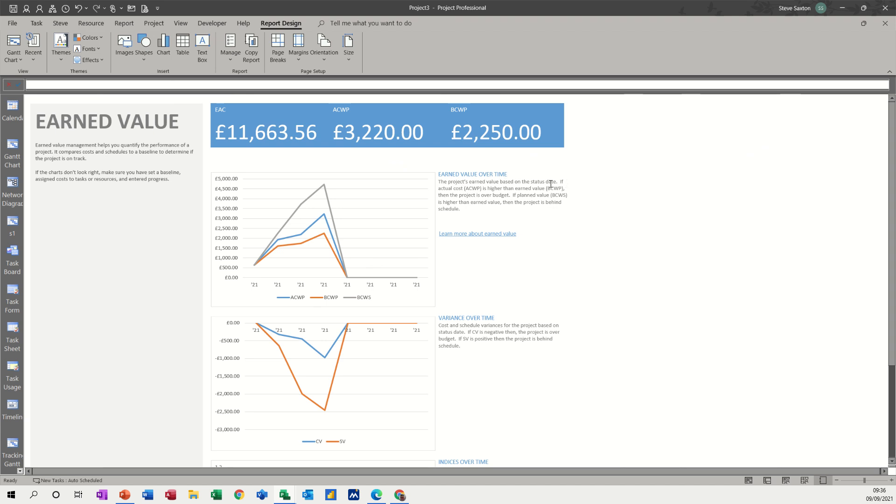
pyautogui.moveTo(532, 181); pyautogui.dragTo(556, 183)
pyautogui.click(585, 191)
pyautogui.click(281, 181)
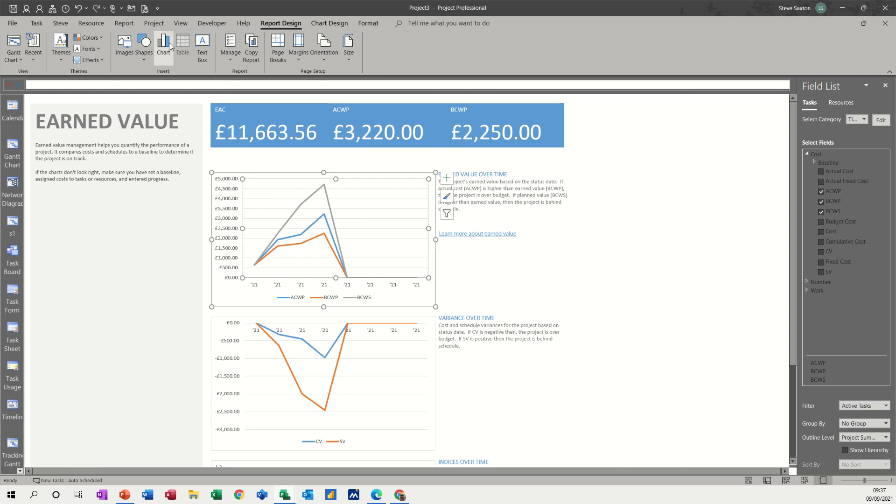
# Create a new report from the Chart layout and name it costs
pyautogui.click(125, 25)
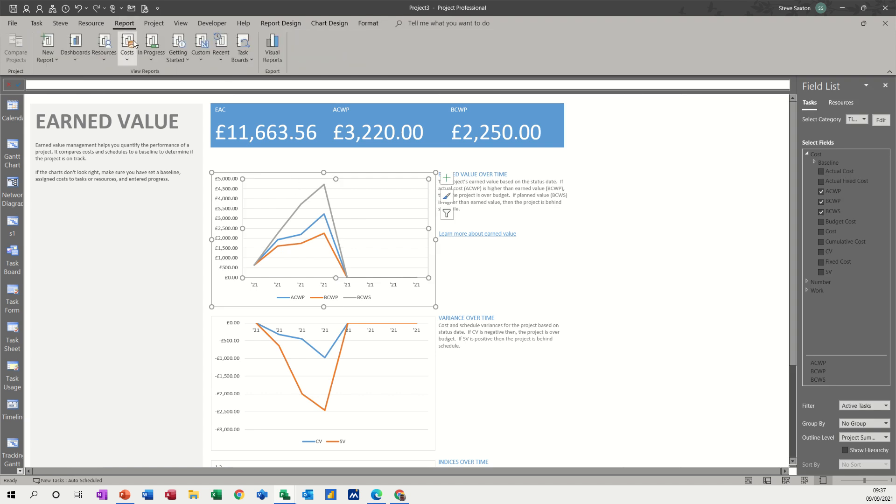
pyautogui.click(206, 59)
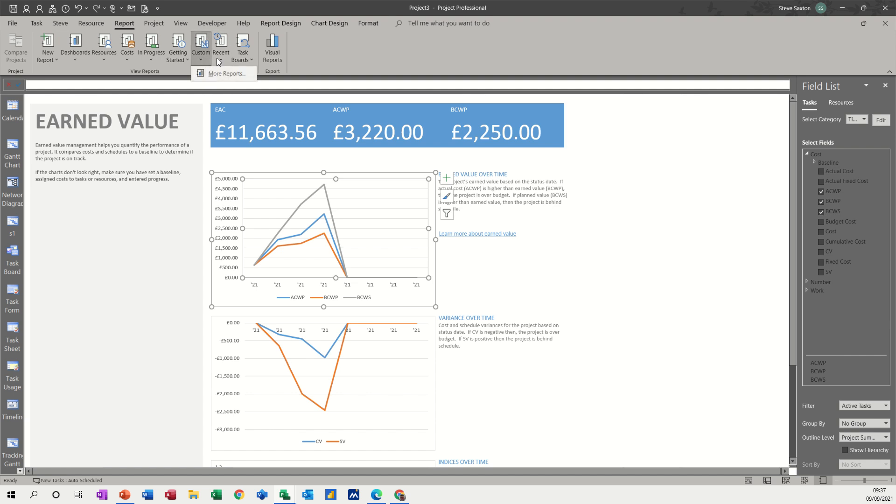
pyautogui.click(47, 46)
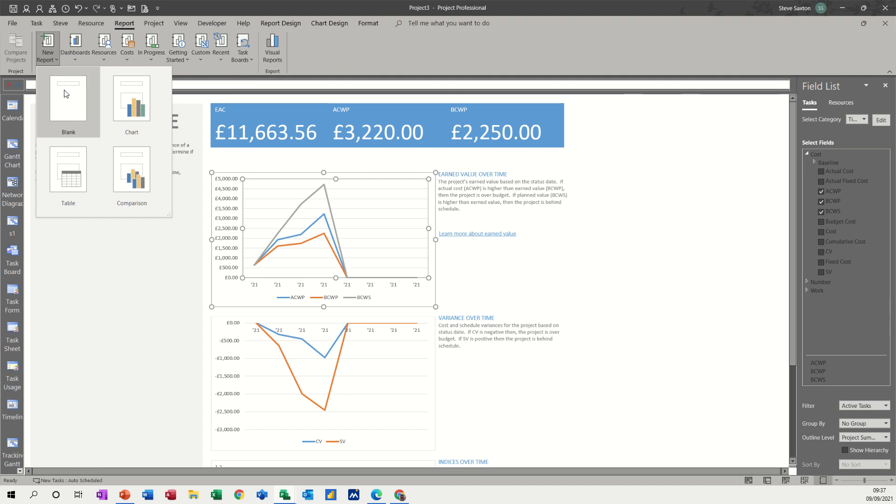
pyautogui.click(131, 112)
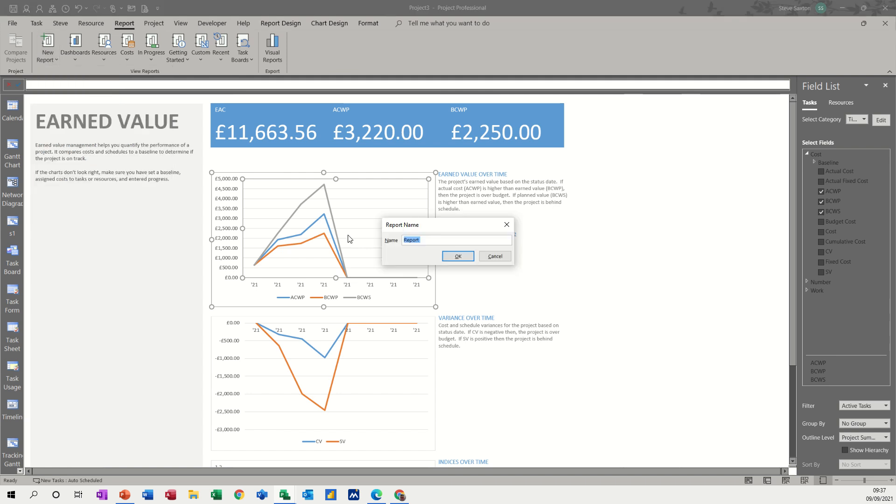
pyautogui.write('costs')
pyautogui.press('Return')
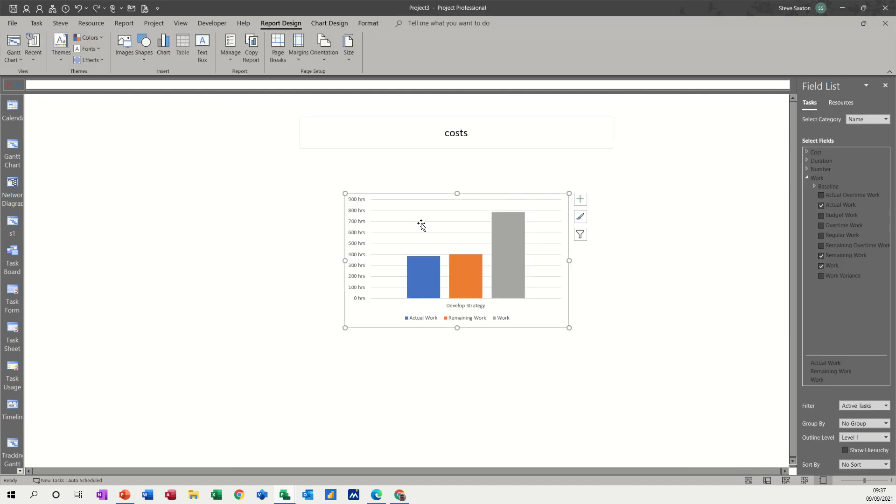
# Lower the plot area slightly inside the work chart and move the whole chart to the left beneath the costs title
pyautogui.moveTo(404, 200); pyautogui.dragTo(406, 217)
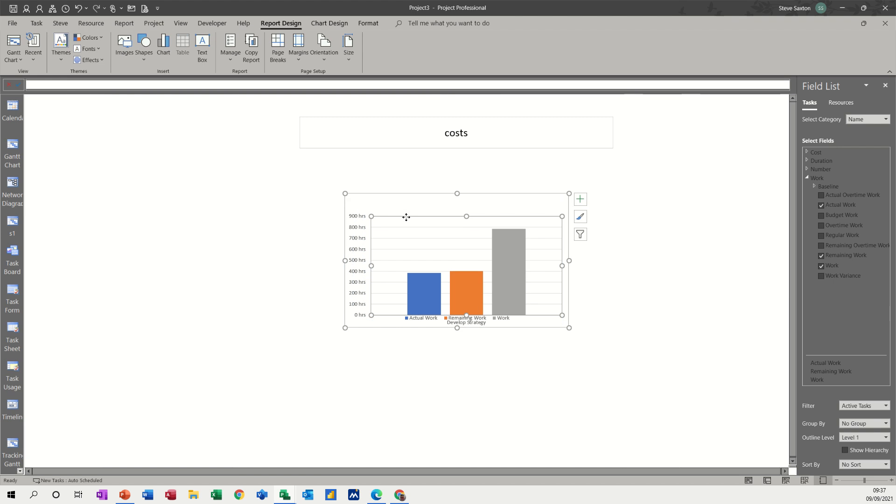
pyautogui.moveTo(393, 194); pyautogui.dragTo(257, 187)
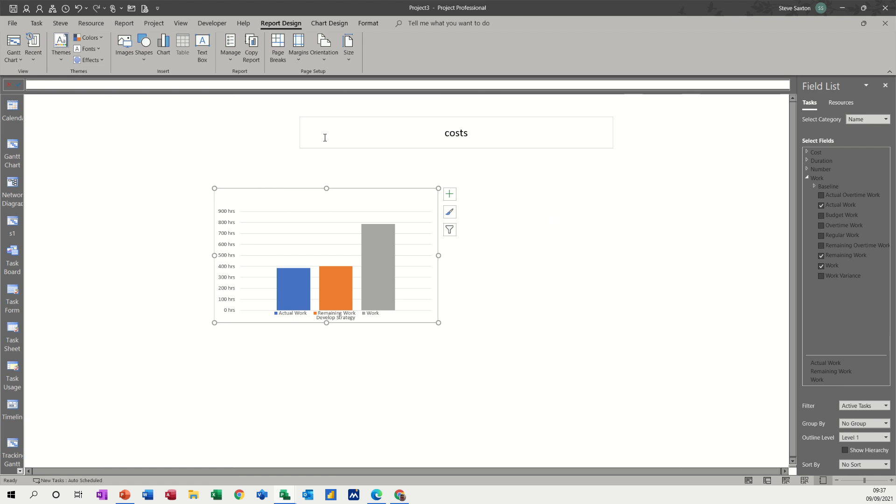
pyautogui.click(330, 24)
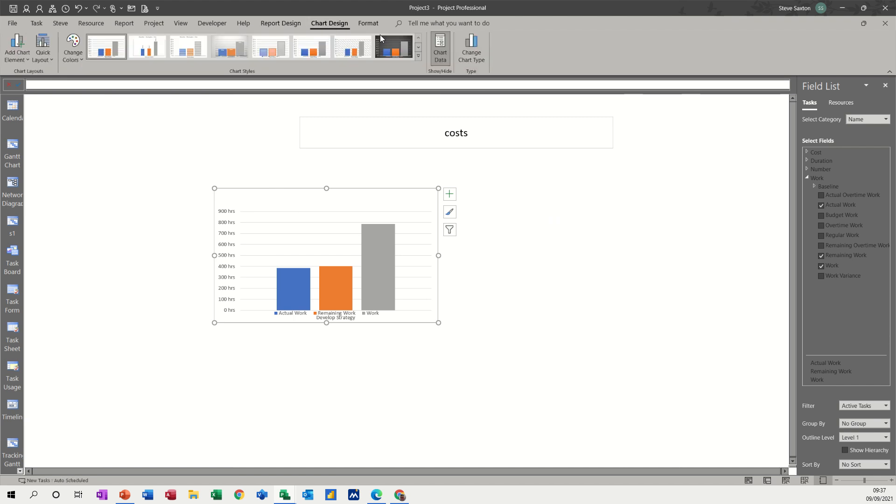
# Change the work chart's type to Line with Markers and move the chart slightly closer to the costs title
pyautogui.click(471, 49)
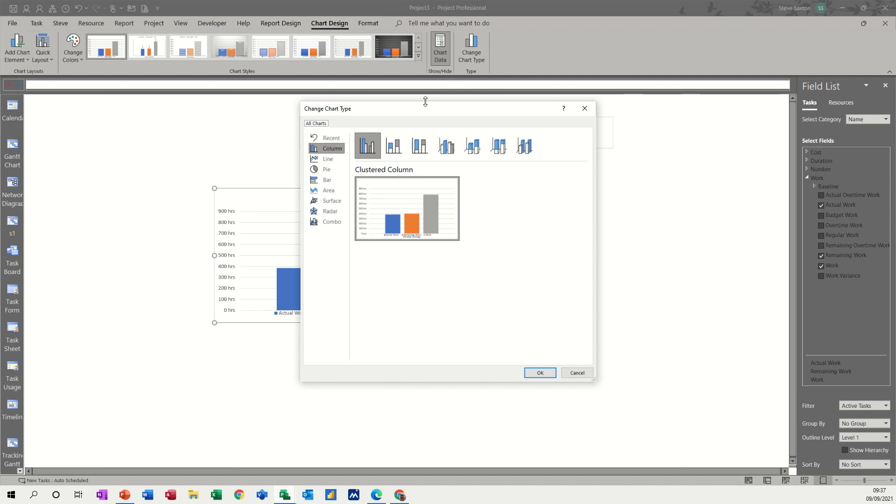
pyautogui.click(328, 158)
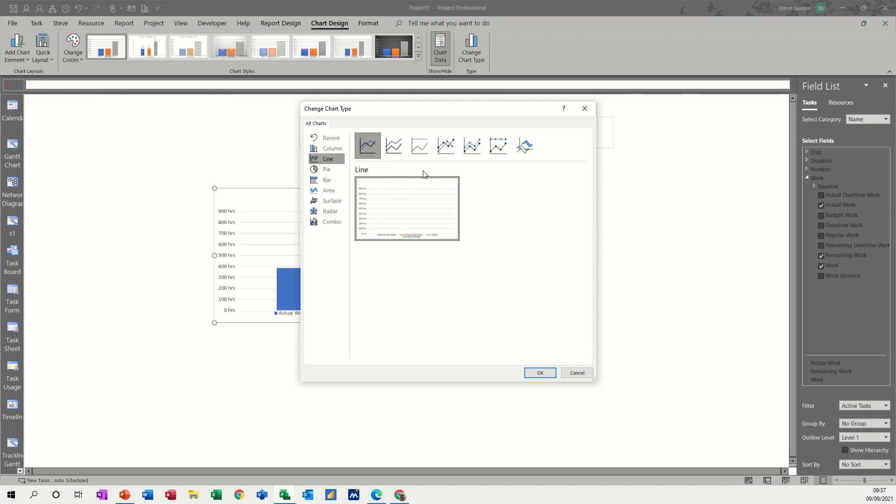
pyautogui.click(454, 158)
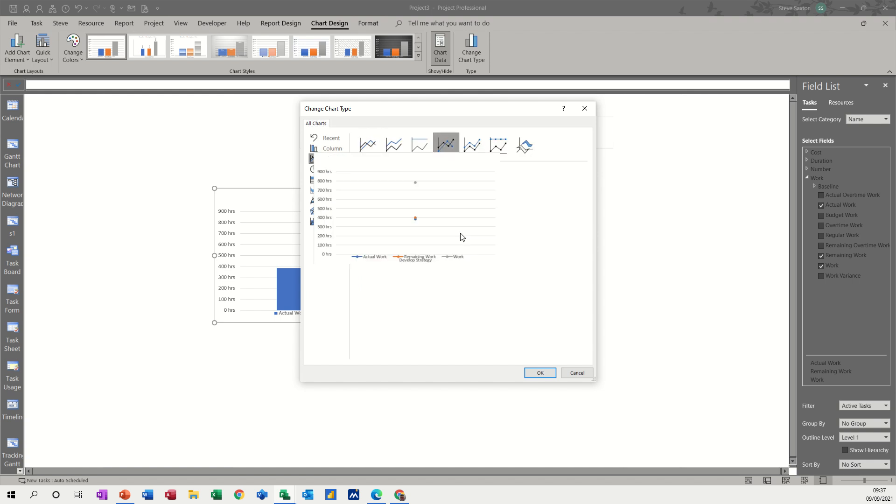
pyautogui.click(540, 372)
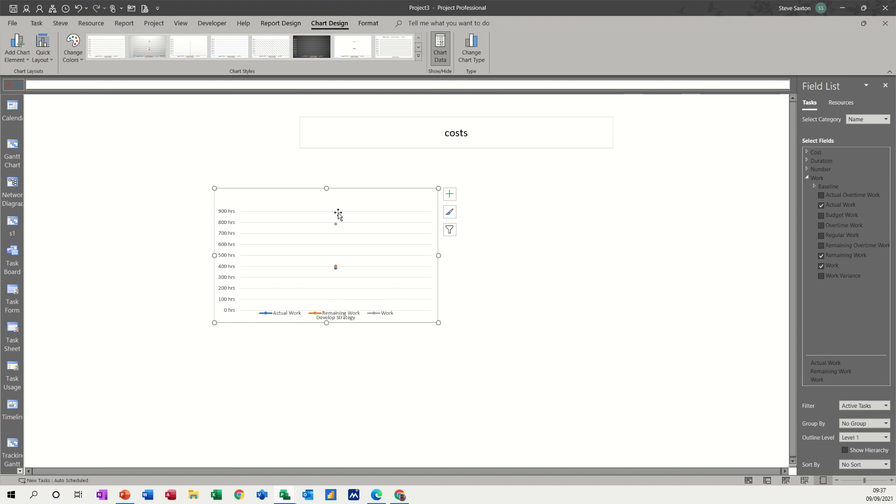
pyautogui.moveTo(374, 189); pyautogui.dragTo(353, 176)
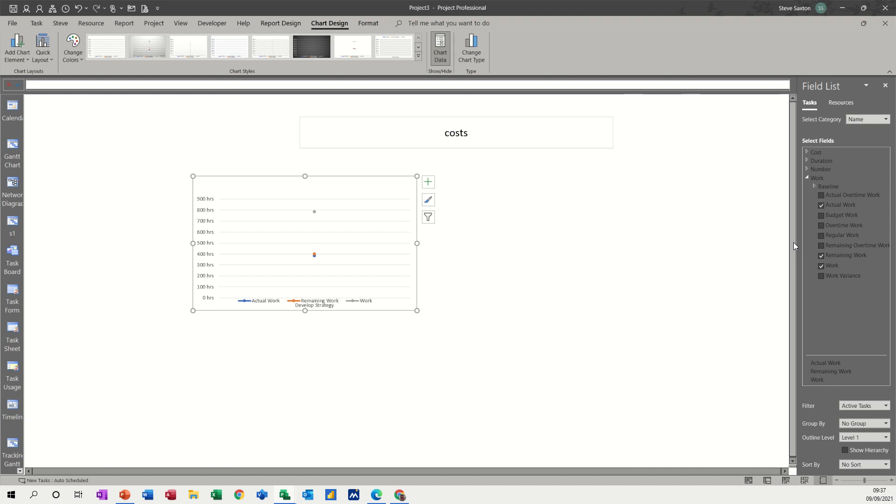
# Set the chart's category to Time and its timescale units to Weeks
pyautogui.click(806, 152)
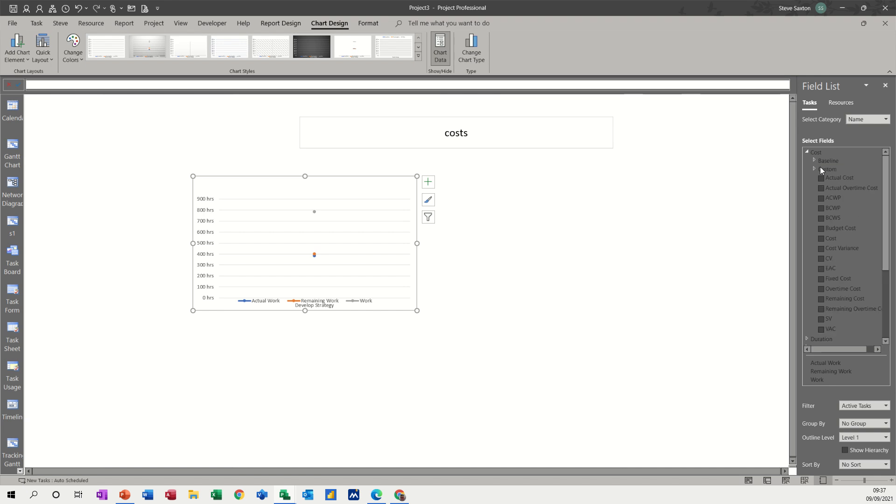
pyautogui.click(885, 119)
pyautogui.click(869, 130)
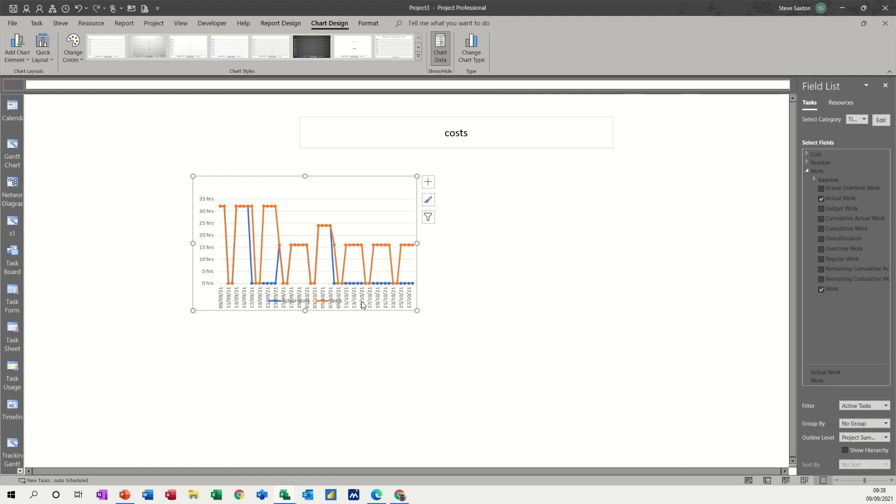
pyautogui.click(878, 121)
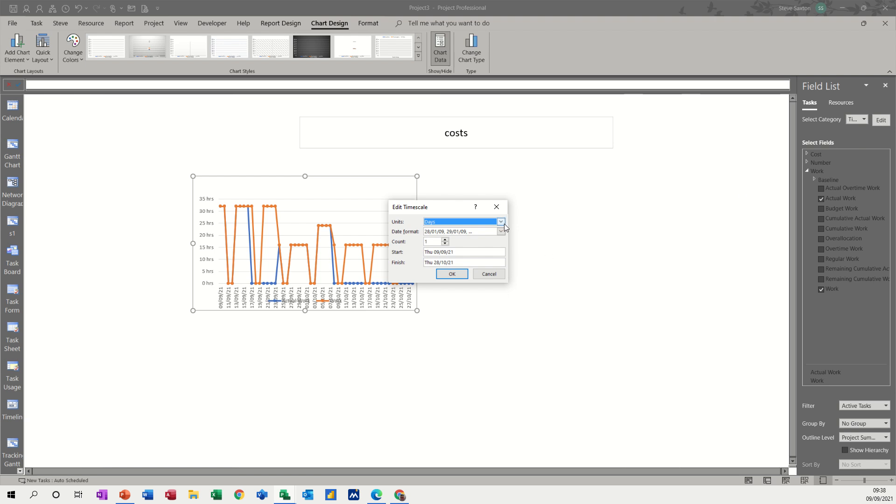
pyautogui.click(503, 223)
pyautogui.click(450, 256)
pyautogui.click(443, 275)
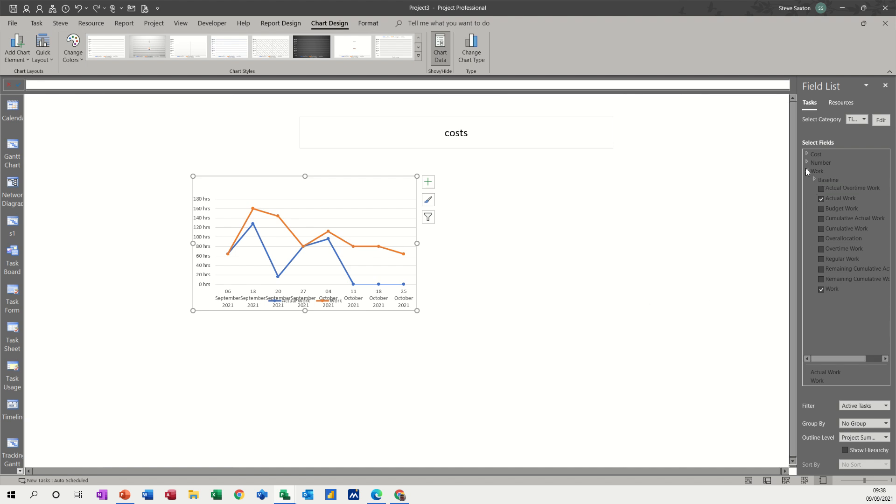
# Plot the CV and SV cost fields on the chart and remove the Actual Work and Work fields
pyautogui.click(807, 154)
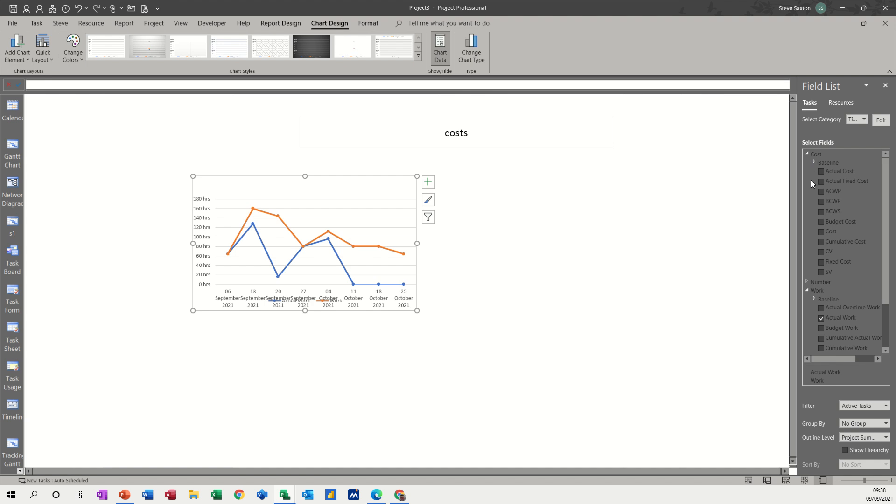
pyautogui.click(821, 251)
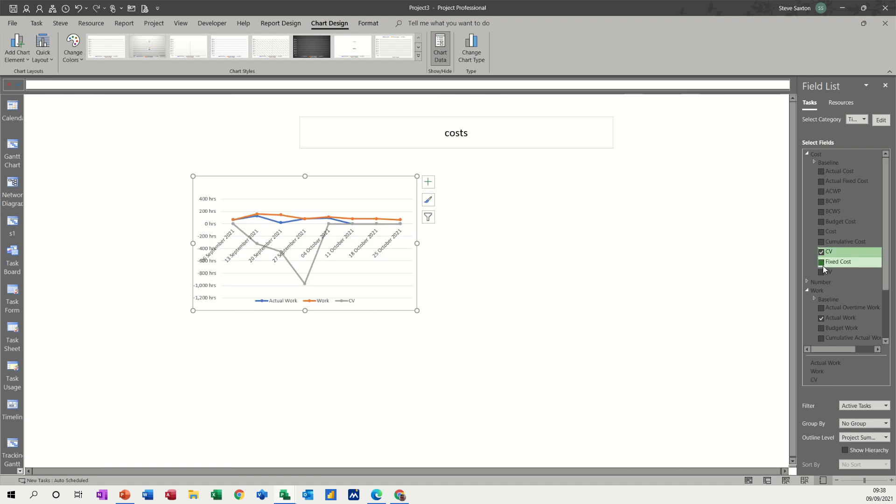
pyautogui.click(821, 272)
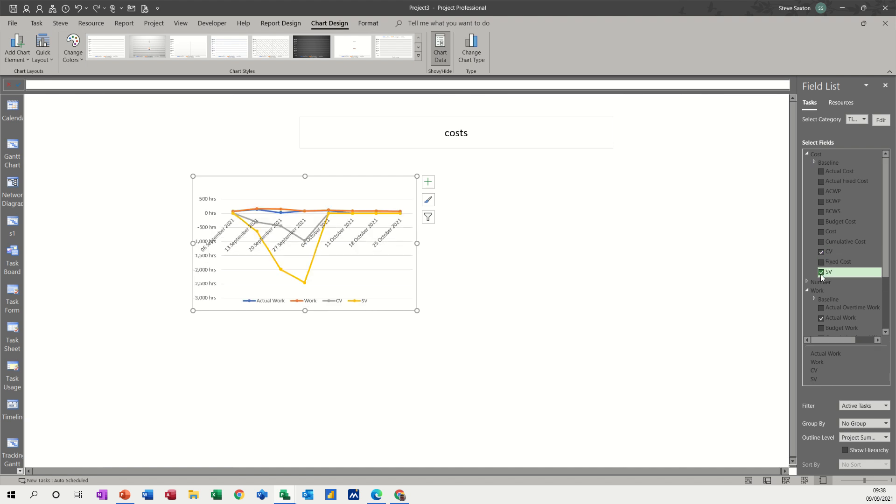
pyautogui.click(822, 318)
pyautogui.scroll(-3, 845, 280)
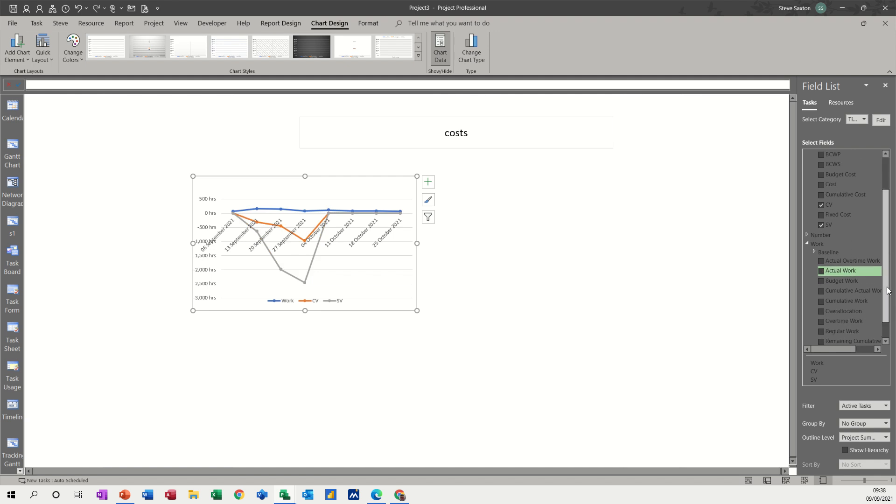
pyautogui.click(820, 341)
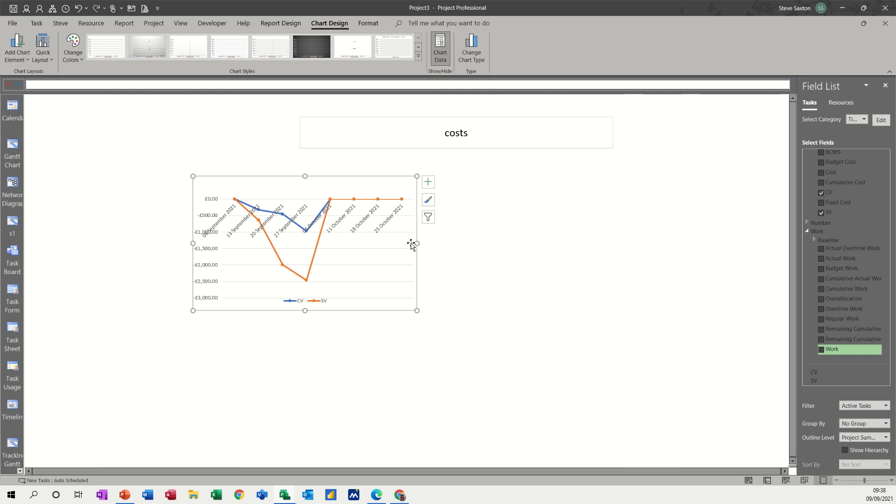
# Widen the CV and SV chart on both sides and move it directly beneath the costs title
pyautogui.moveTo(417, 243); pyautogui.dragTo(555, 266)
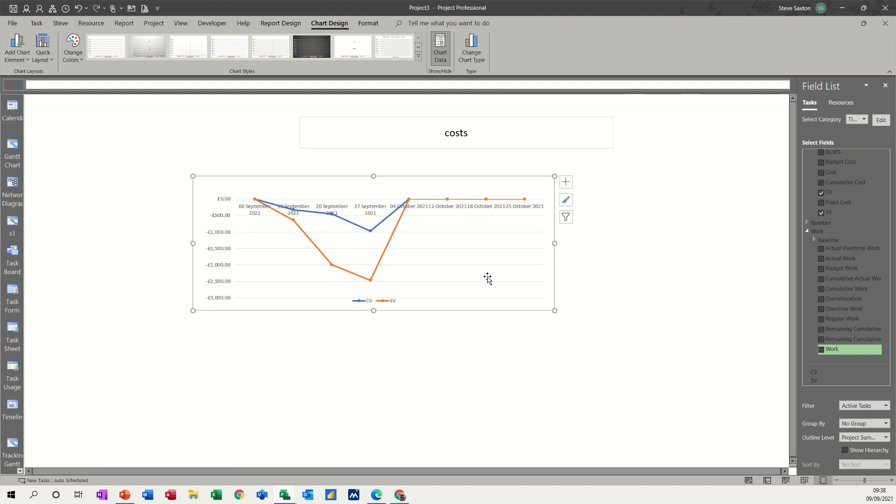
pyautogui.moveTo(193, 244); pyautogui.dragTo(148, 244)
pyautogui.moveTo(409, 181); pyautogui.dragTo(478, 156)
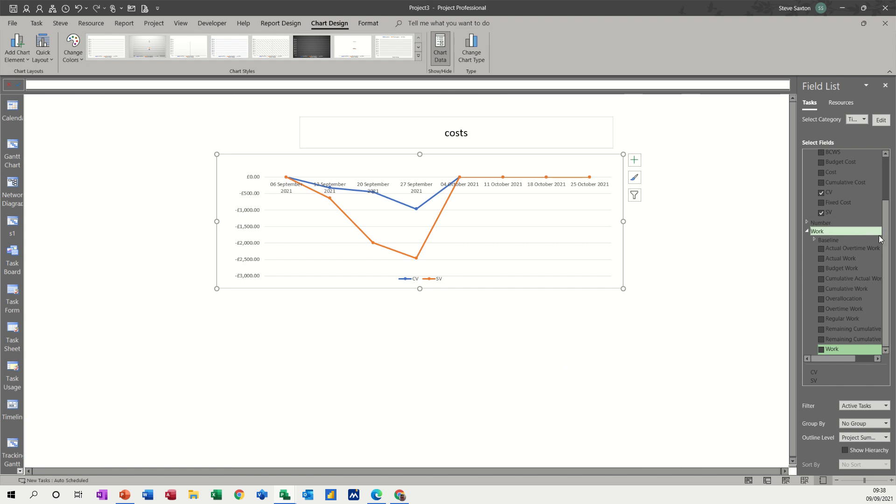
pyautogui.moveTo(886, 244); pyautogui.dragTo(835, 170)
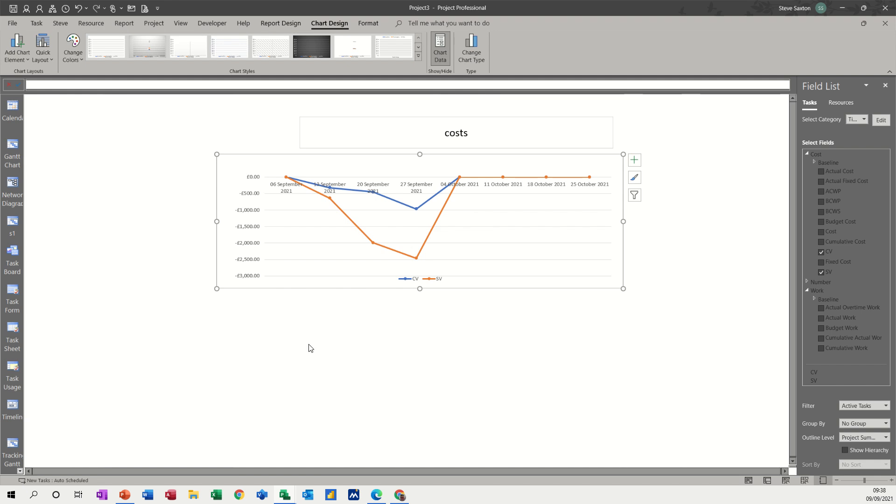
# Insert a second chart of the Line with Markers type into the costs report
pyautogui.click(250, 318)
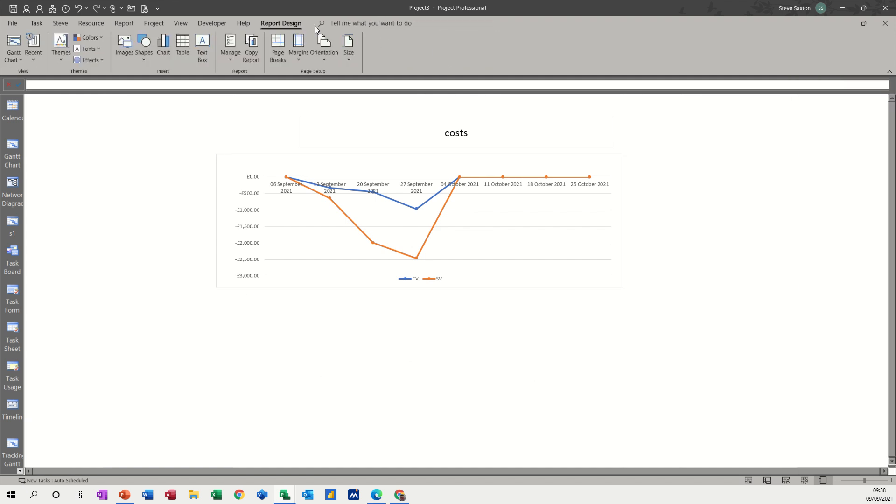
pyautogui.click(163, 45)
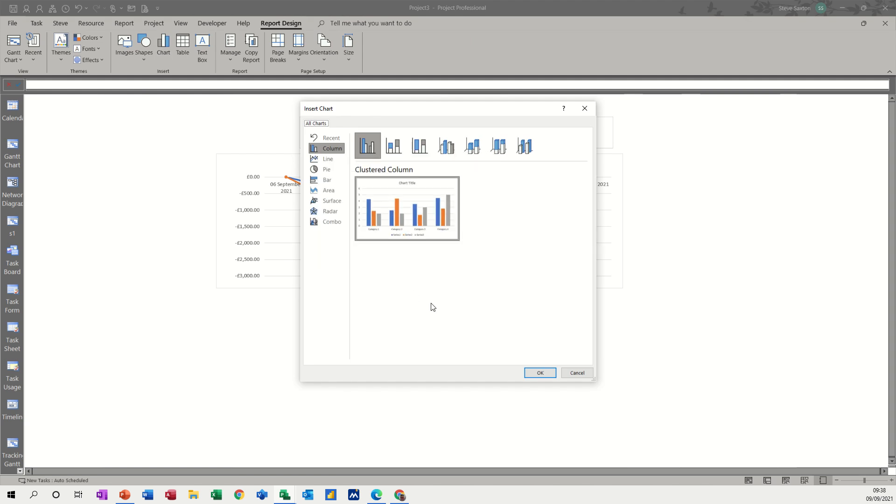
pyautogui.click(324, 159)
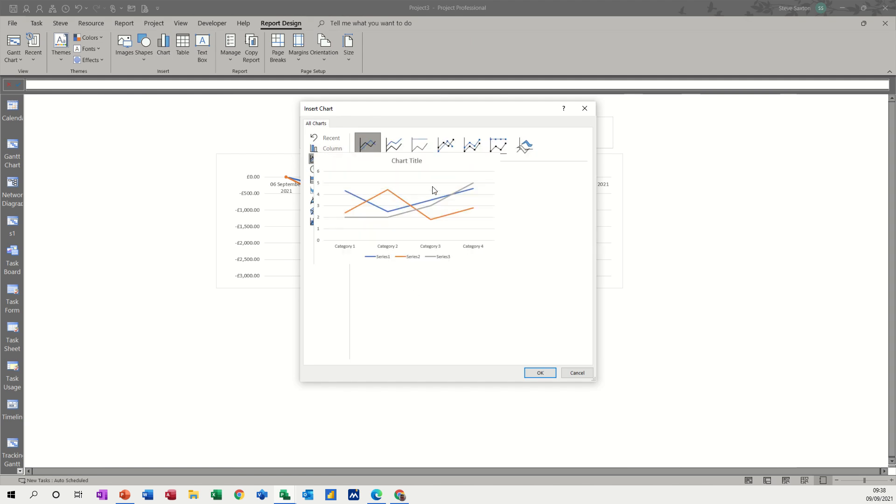
pyautogui.click(444, 147)
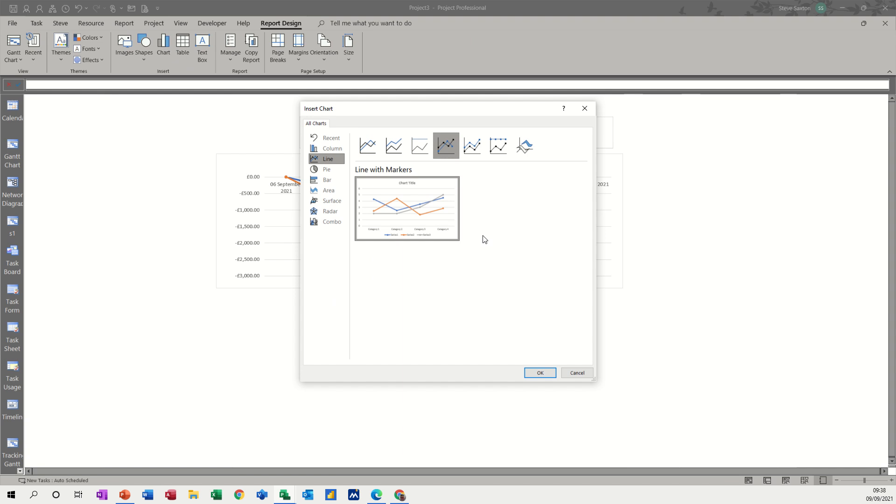
pyautogui.click(536, 372)
# Move the new chart below the CV and SV chart and widen it to match that chart's width
pyautogui.click(487, 220)
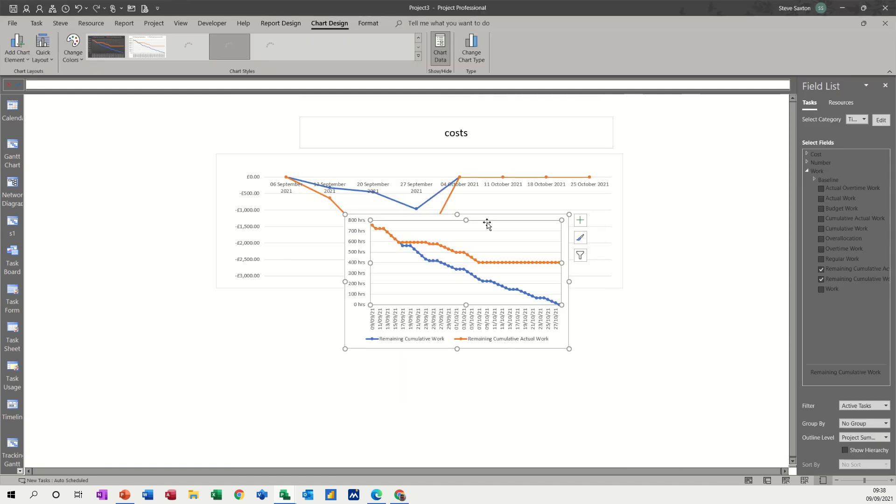
pyautogui.moveTo(487, 215); pyautogui.dragTo(365, 292)
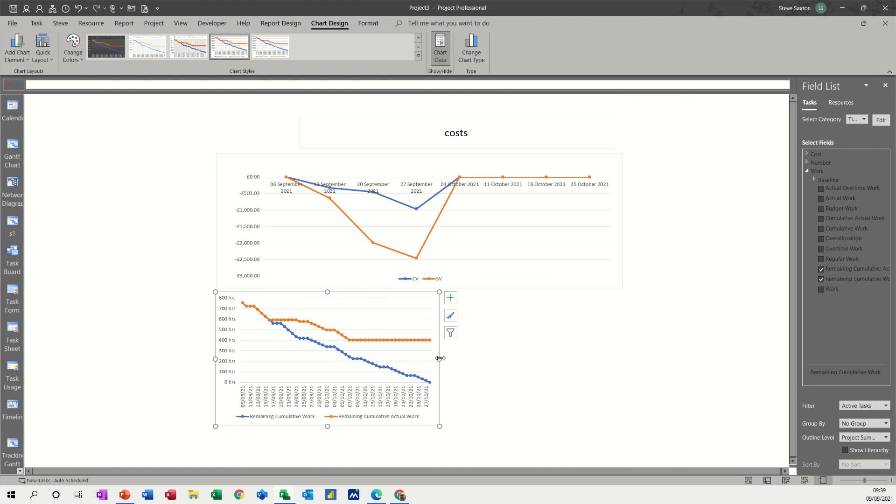
pyautogui.moveTo(439, 359); pyautogui.dragTo(624, 354)
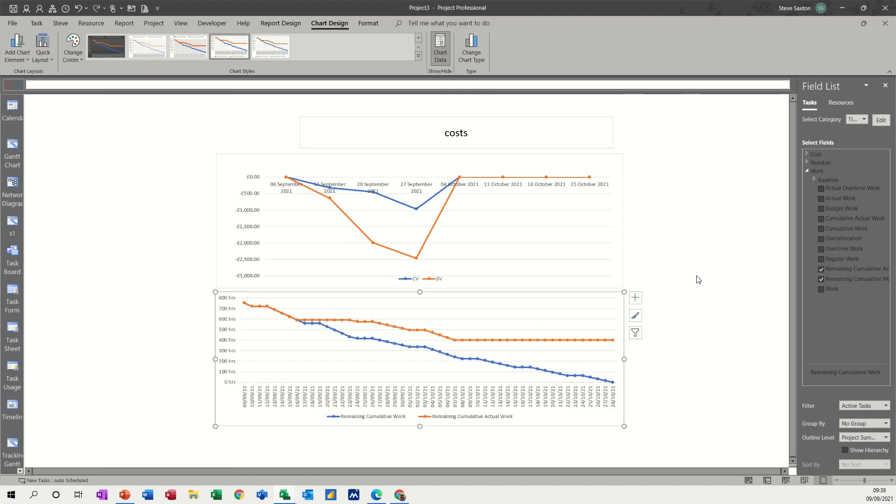
# Set the lower chart's timescale units to Weeks
pyautogui.click(877, 121)
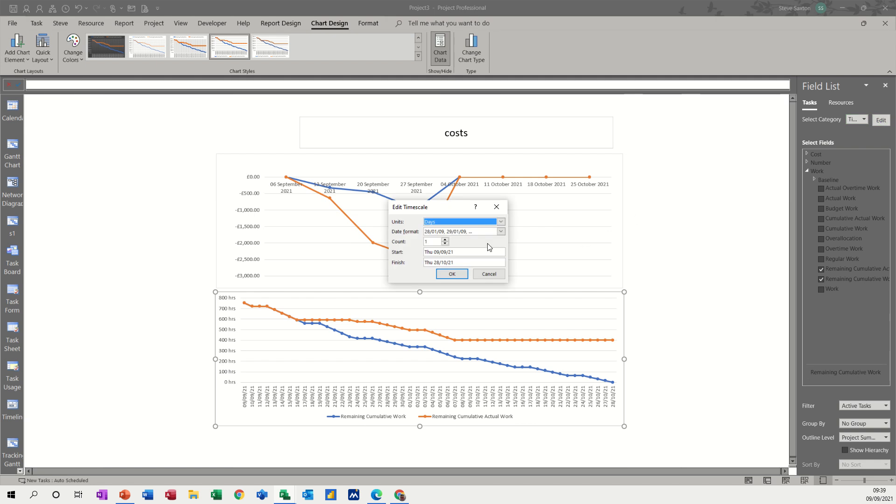
pyautogui.click(501, 222)
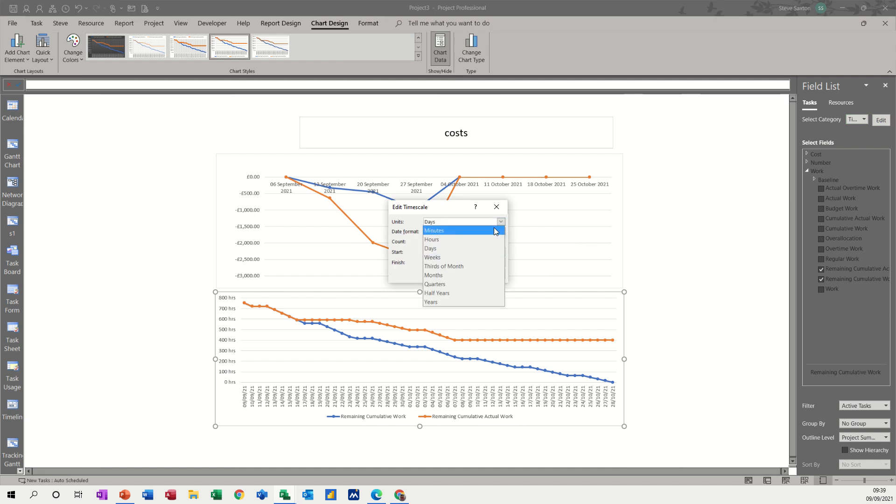
pyautogui.click(456, 257)
pyautogui.click(455, 275)
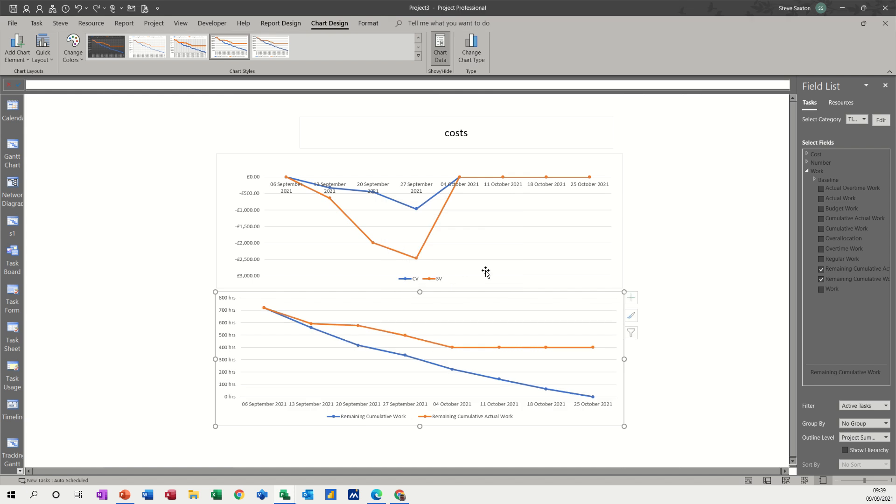
# Plot ACWP, BCWP and BCWS on the lower chart and remove the two Remaining Cumulative work fields
pyautogui.click(807, 154)
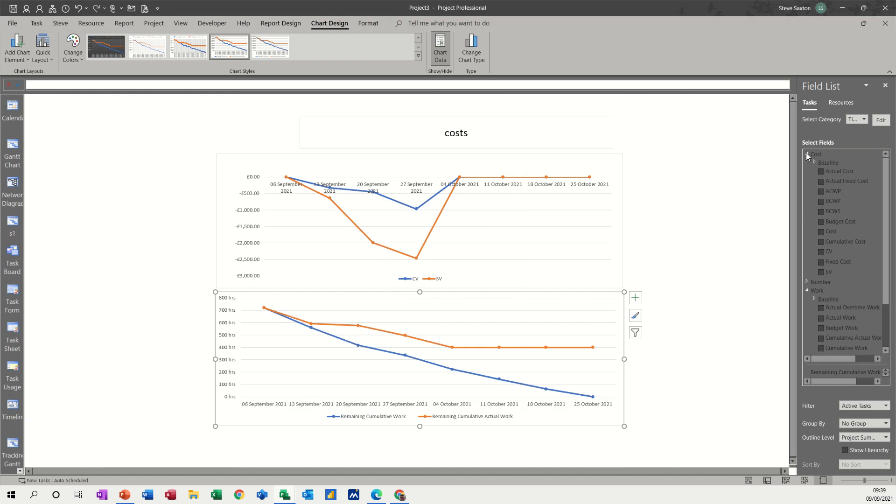
pyautogui.click(821, 191)
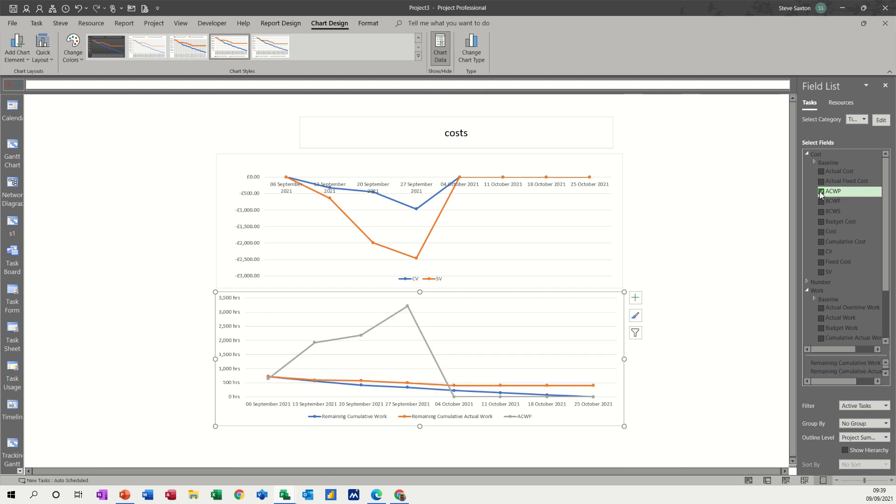
pyautogui.click(822, 202)
pyautogui.click(821, 212)
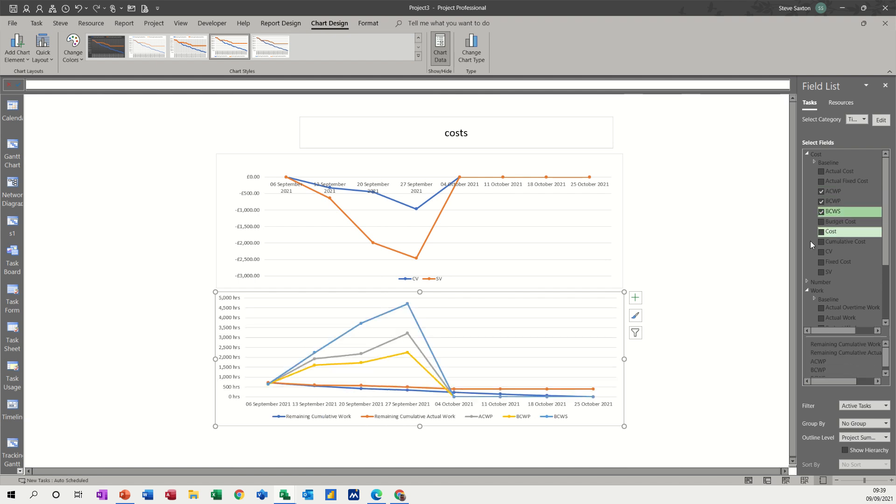
pyautogui.moveTo(886, 246); pyautogui.dragTo(886, 305)
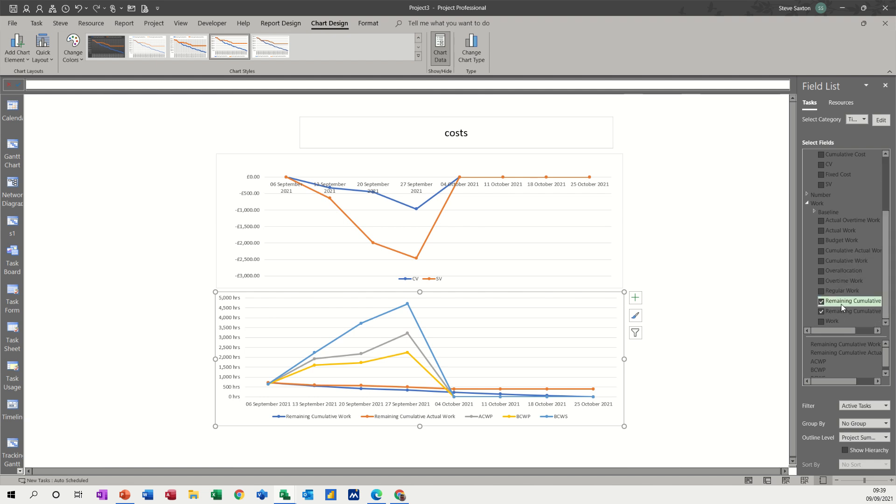
pyautogui.click(822, 302)
pyautogui.click(822, 312)
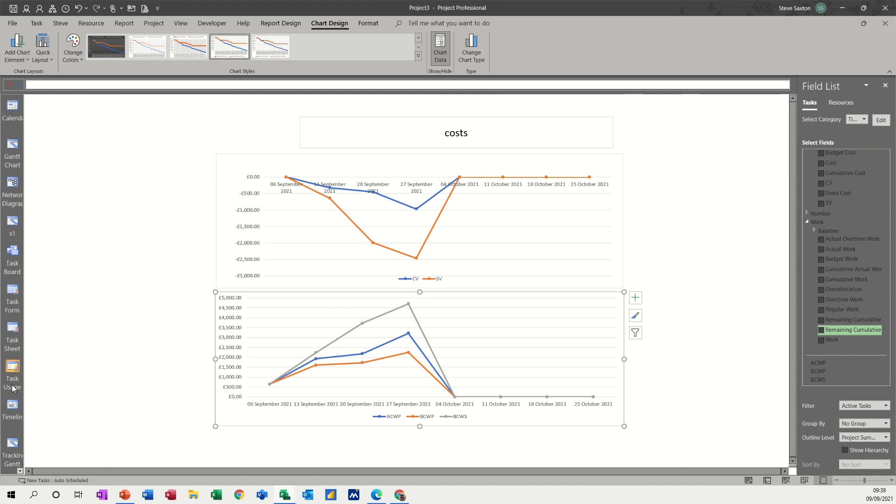
# Switch to the Tracking Gantt view and set the Train Staff task's actual duration to 5 days
pyautogui.click(12, 448)
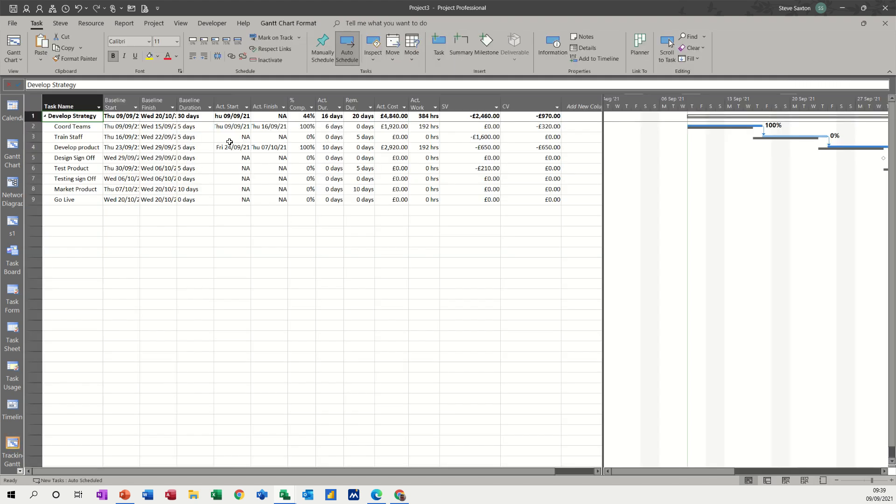
pyautogui.click(334, 138)
pyautogui.write('5')
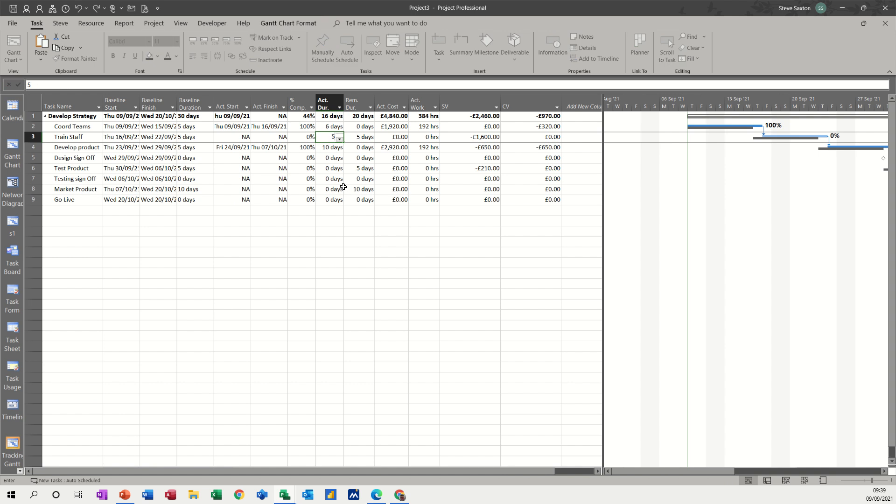
pyautogui.click(337, 169)
pyautogui.click(337, 158)
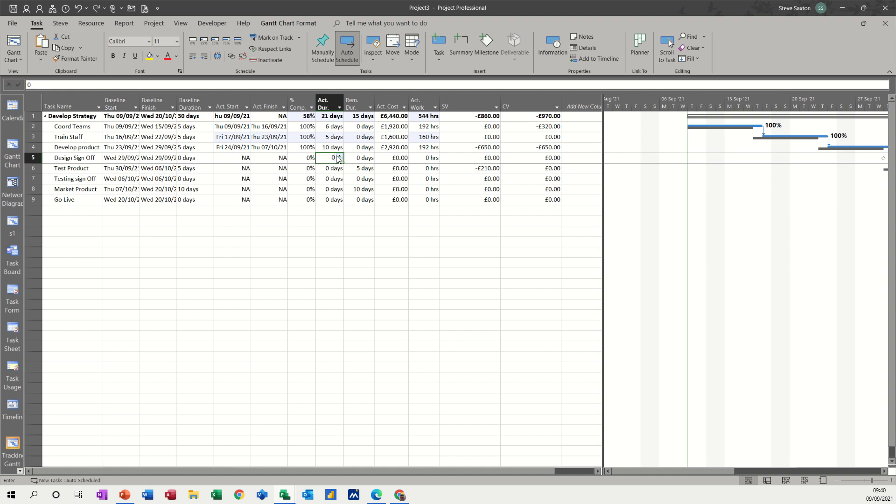
# Mark the Design Sign Off milestone as 100% complete
pyautogui.click(333, 169)
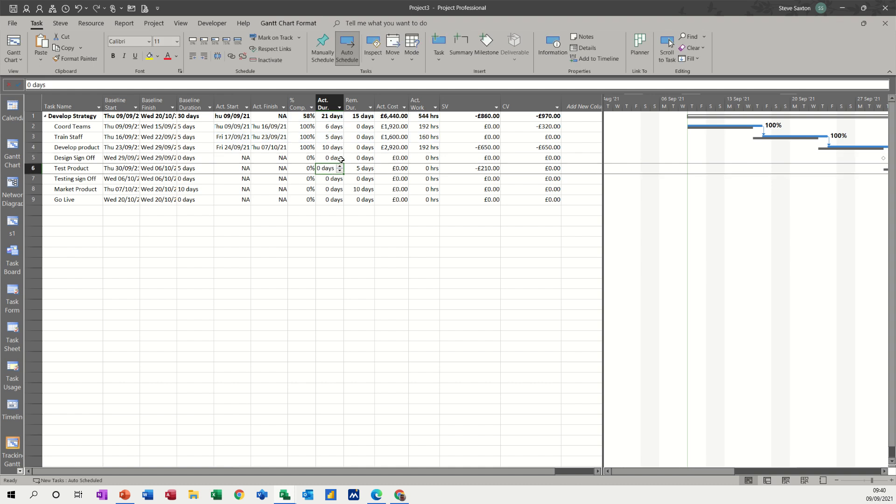
pyautogui.click(341, 159)
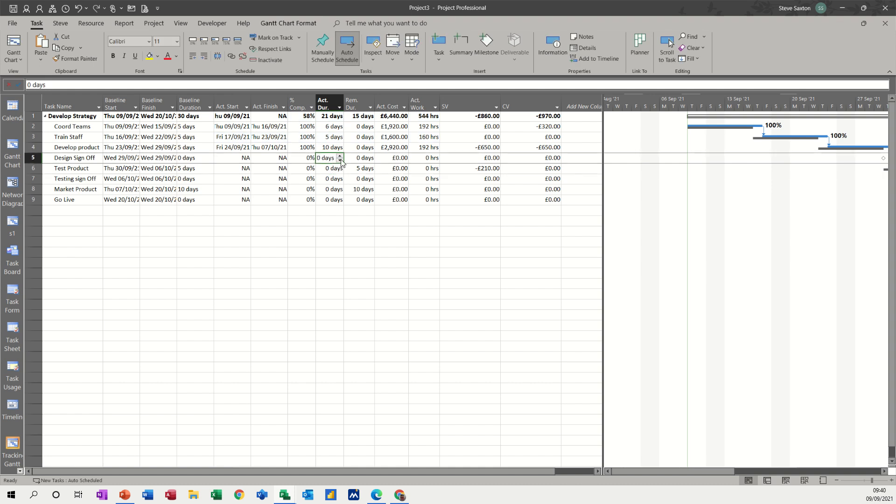
pyautogui.click(304, 159)
pyautogui.write('100')
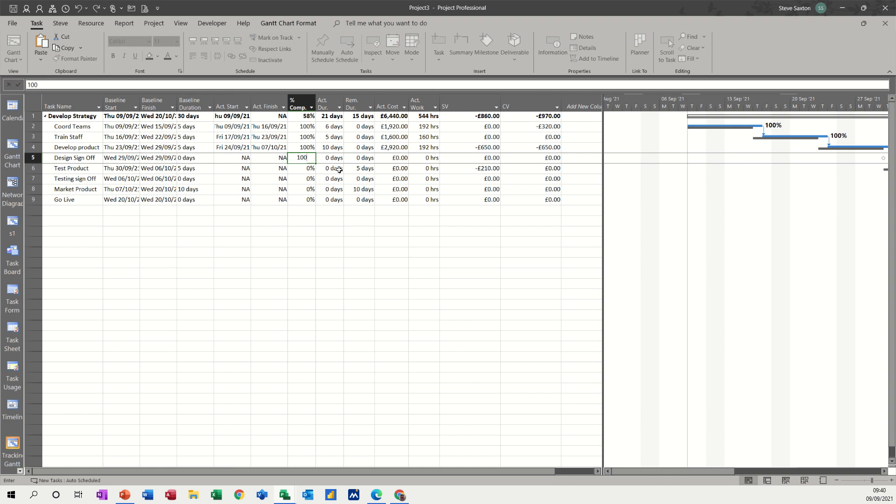
# Set the Test Product task's actual duration to 7 days
pyautogui.click(340, 170)
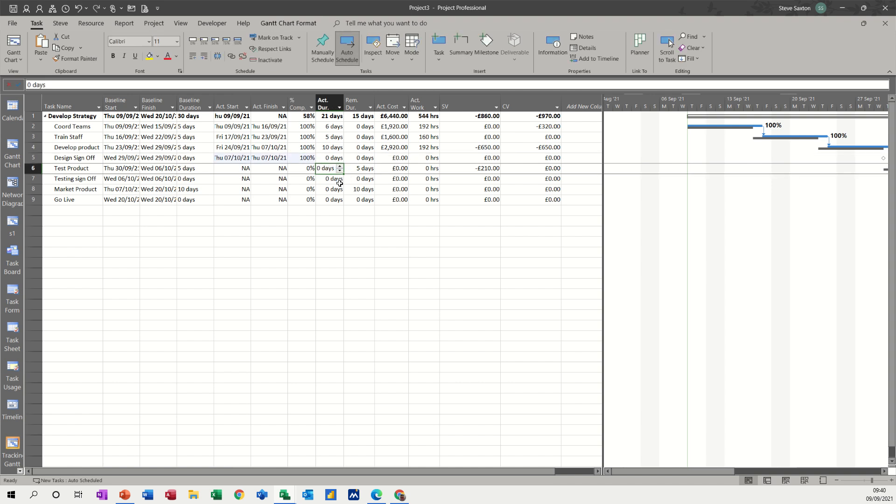
pyautogui.write('7')
pyautogui.click(337, 189)
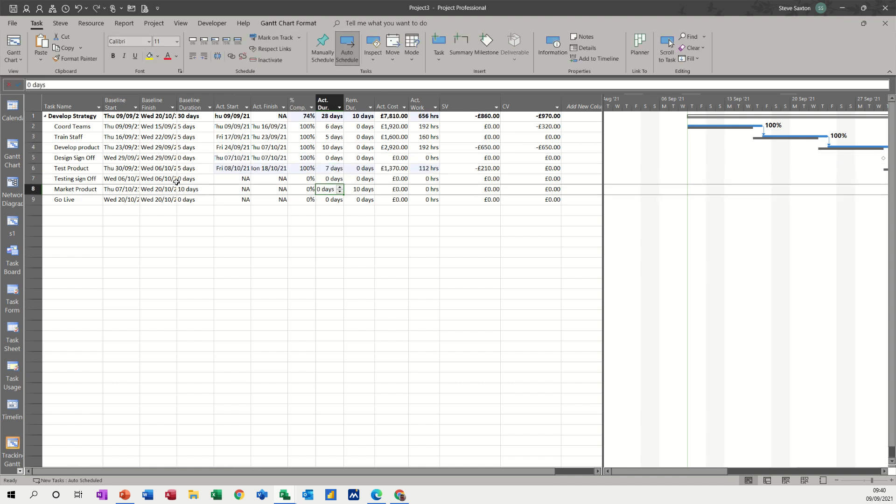
# Mark the Testing sign Off milestone as 100% complete
pyautogui.click(80, 180)
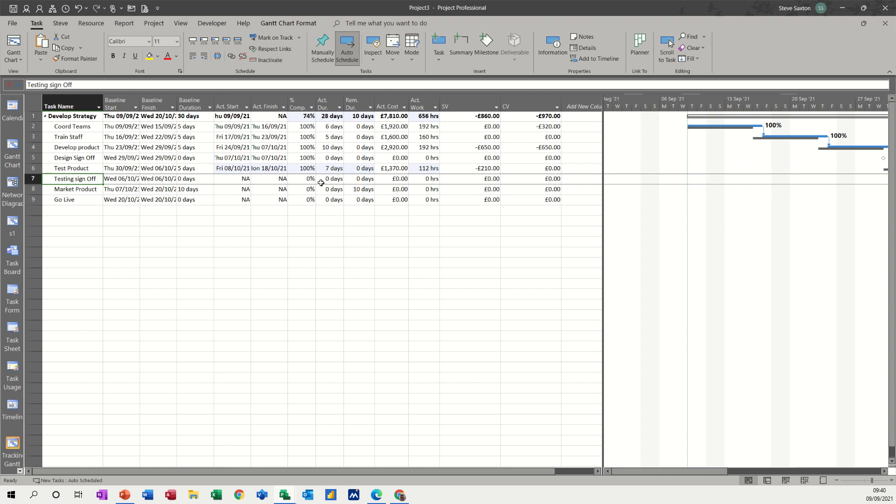
pyautogui.click(302, 180)
pyautogui.write('100')
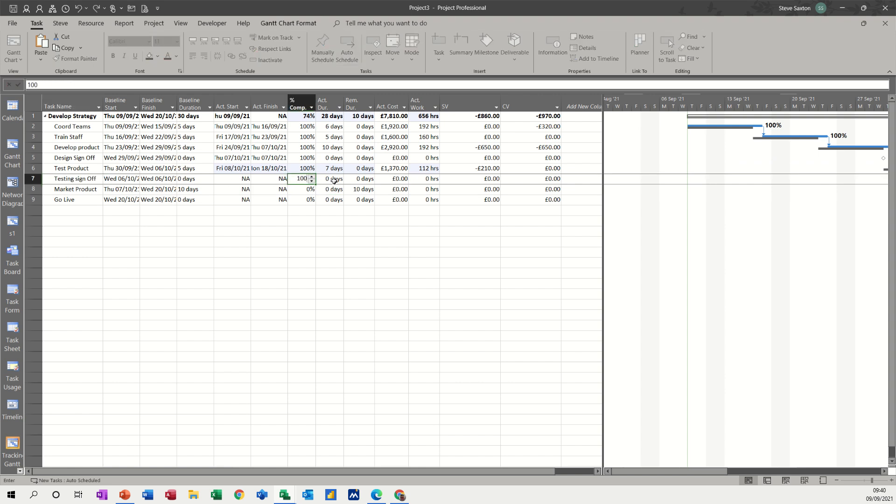
pyautogui.press('Tab')
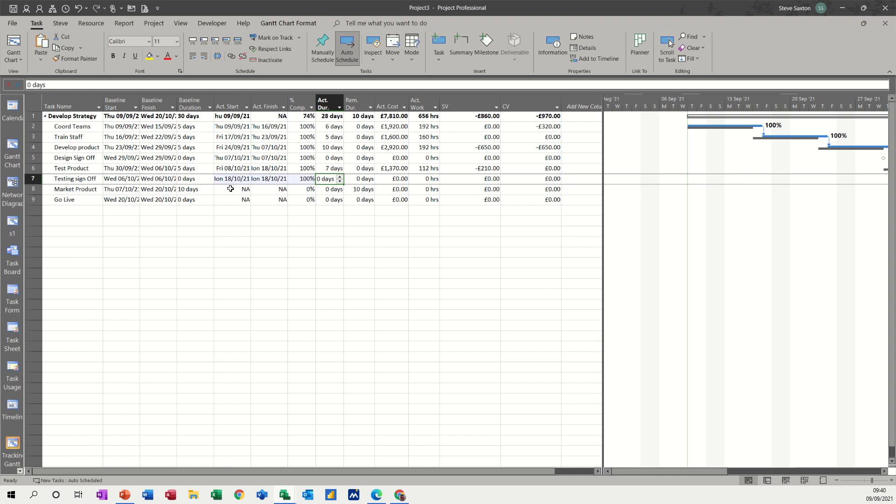
# Set the Market Product task's actual duration to 12 days
pyautogui.click(81, 191)
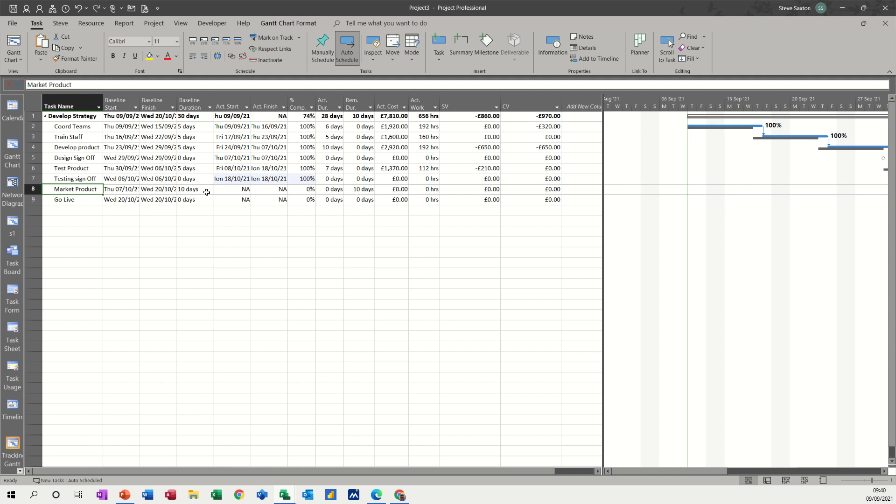
pyautogui.click(333, 189)
pyautogui.write('12')
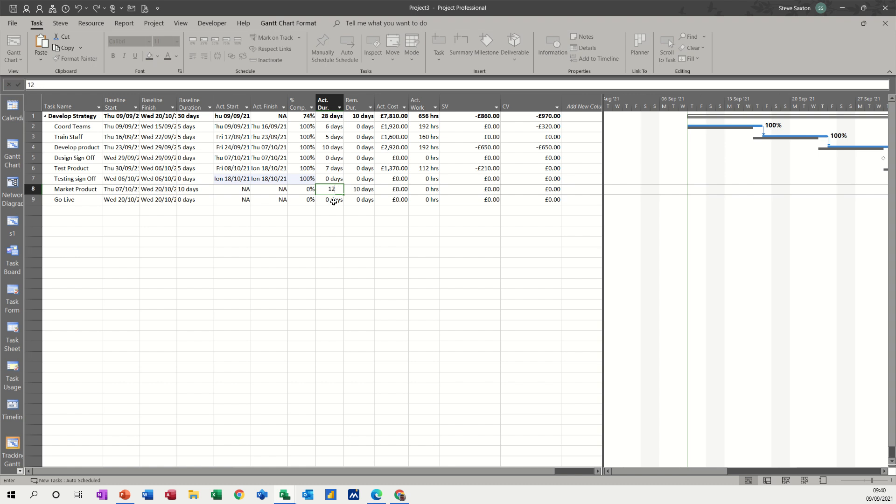
pyautogui.click(334, 201)
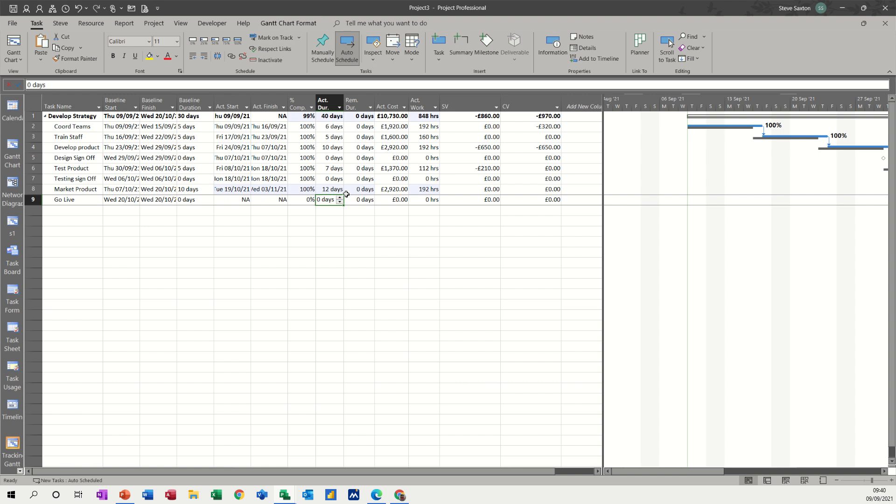
# Set the Product Kits units assigned to the Market Product task to 30
pyautogui.click(120, 191)
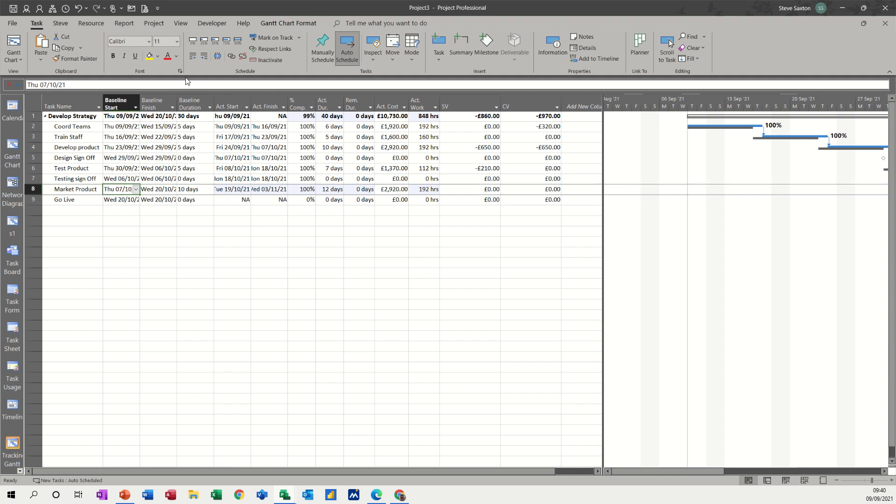
pyautogui.click(83, 24)
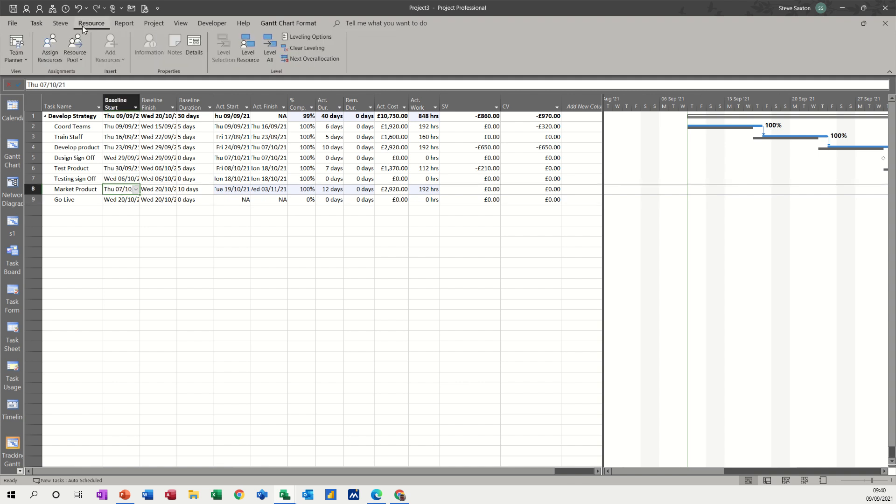
pyautogui.click(54, 48)
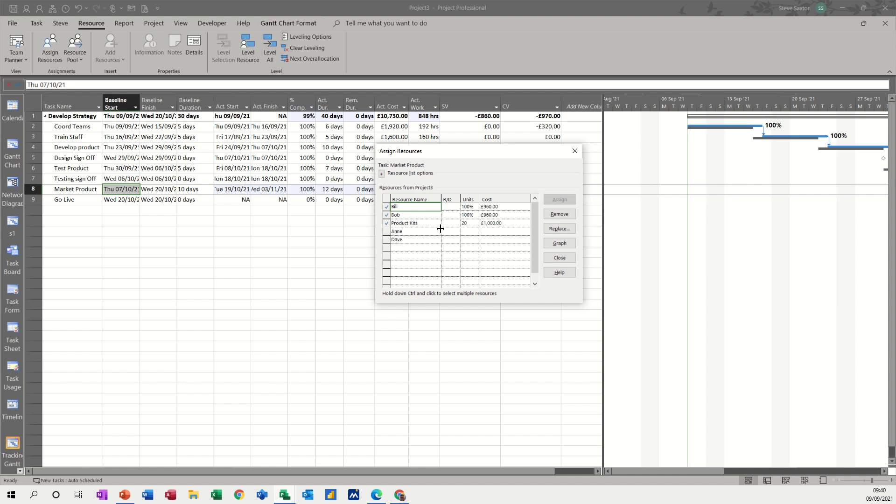
pyautogui.click(464, 223)
pyautogui.write('3')
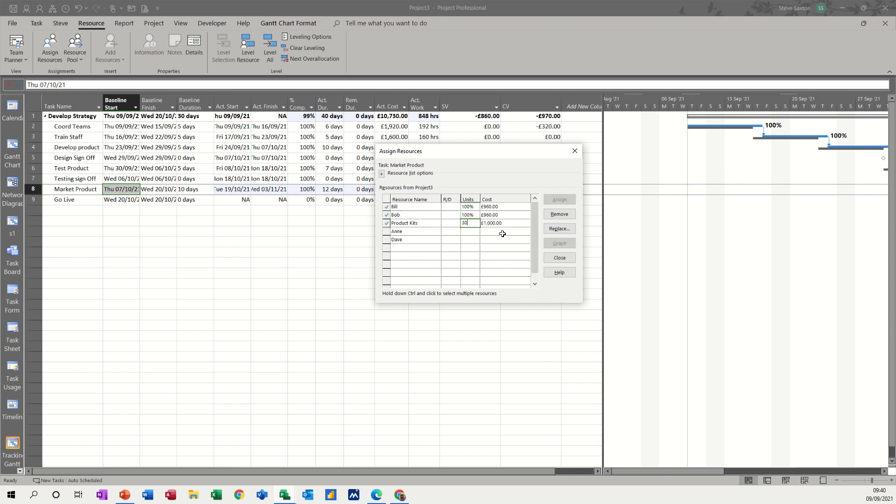
pyautogui.write('0')
pyautogui.press('Return')
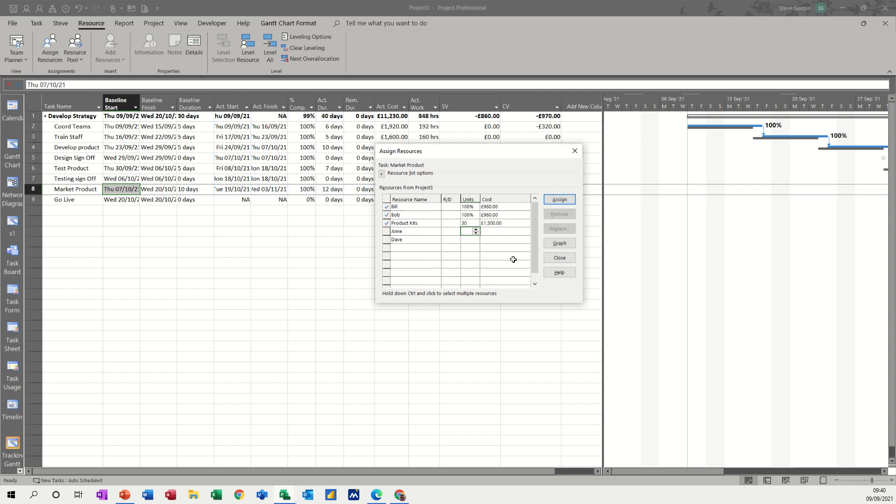
pyautogui.click(558, 258)
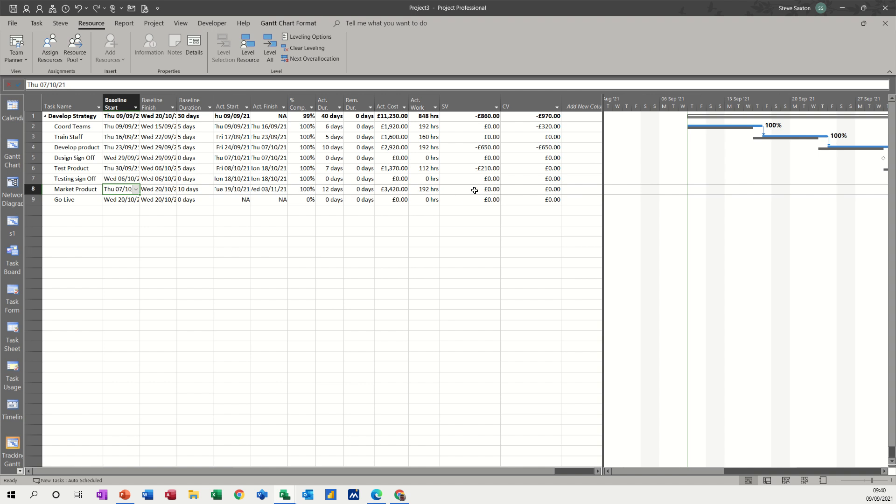
# Mark the Go Live milestone as 100% complete
pyautogui.click(305, 200)
pyautogui.write('100')
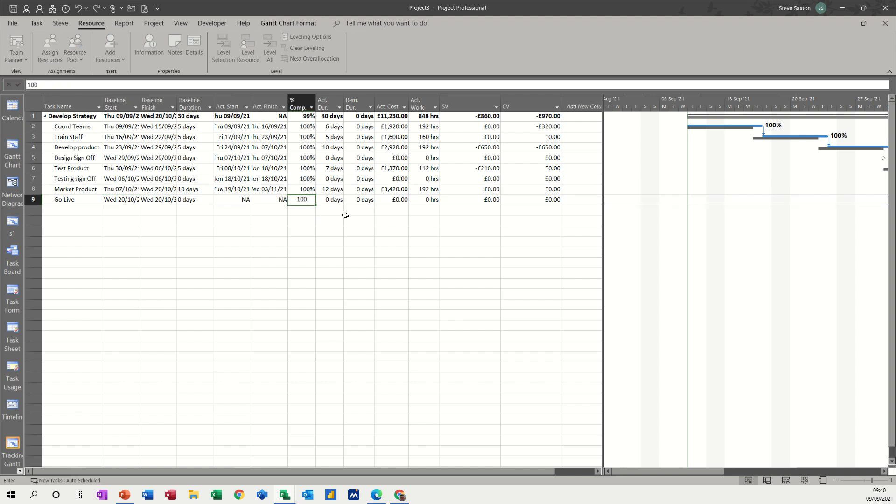
pyautogui.click(333, 190)
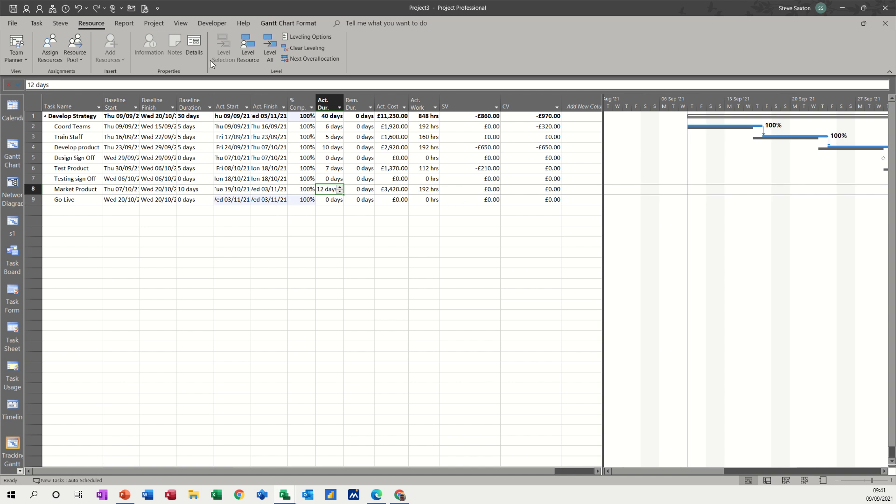
# Set the project status date to 4 October 2021
pyautogui.click(153, 24)
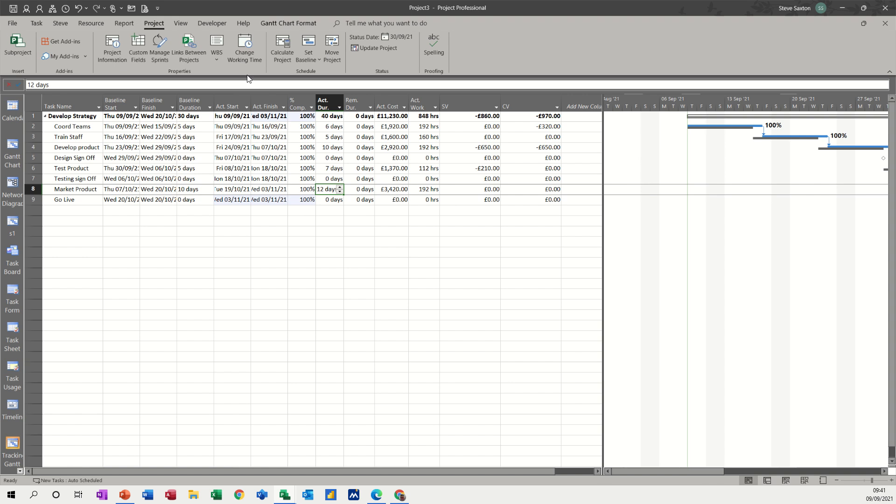
pyautogui.click(403, 38)
pyautogui.click(486, 239)
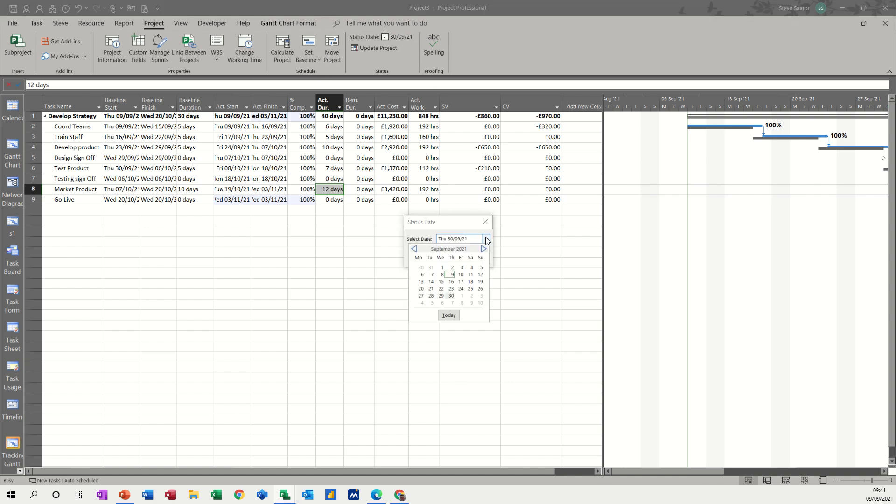
pyautogui.click(483, 250)
pyautogui.click(422, 275)
pyautogui.click(432, 259)
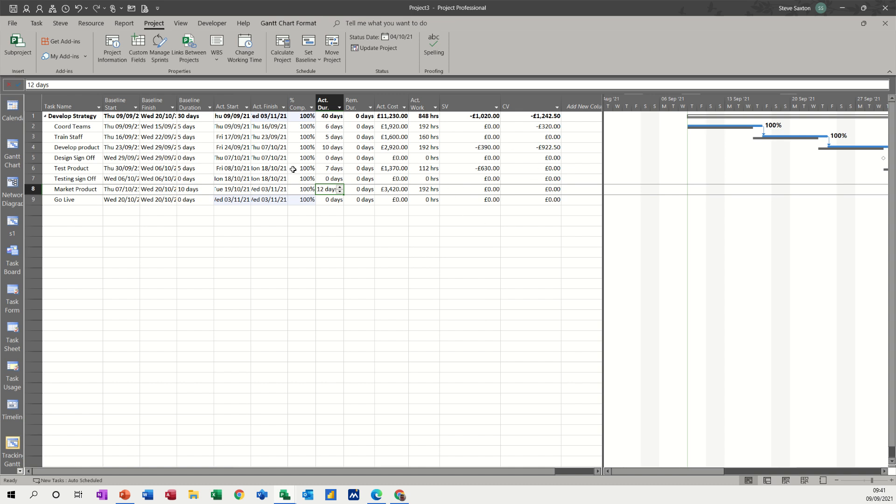
# Open the custom costs report and examine the CV/SV and ACWP/BCWP/BCWS charts against the updated actuals
pyautogui.click(218, 188)
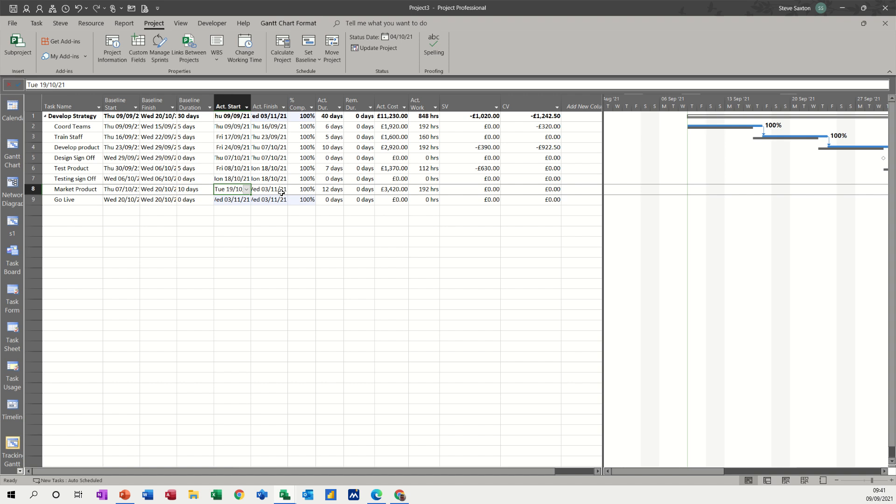
pyautogui.click(272, 214)
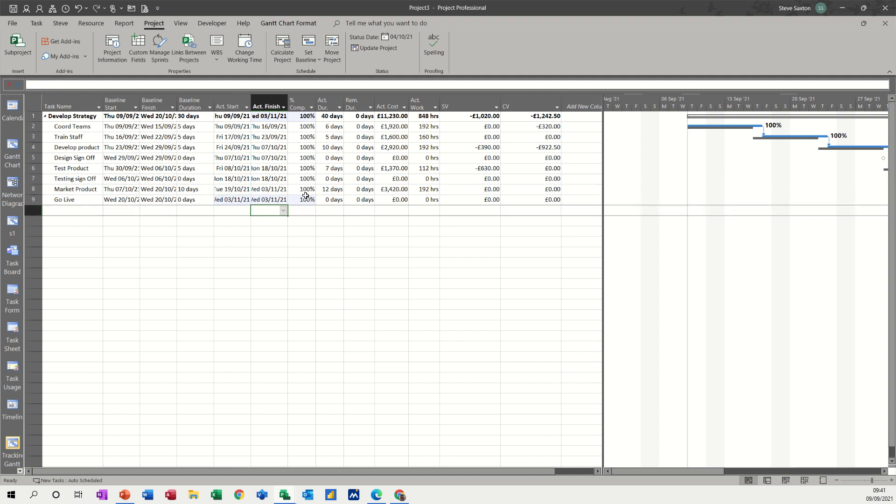
pyautogui.click(130, 23)
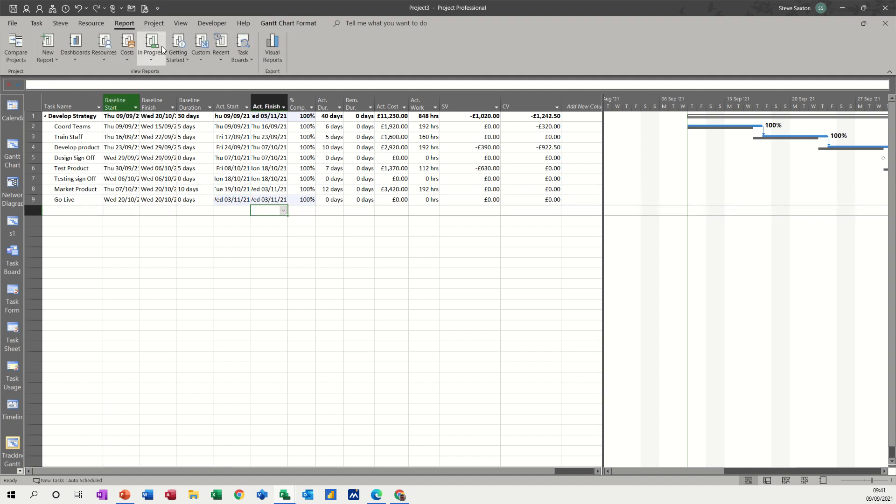
pyautogui.click(199, 60)
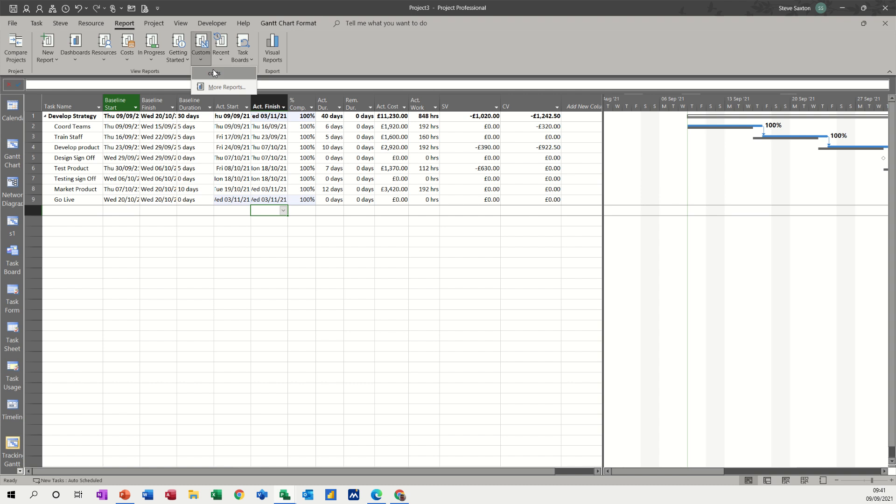
pyautogui.click(210, 73)
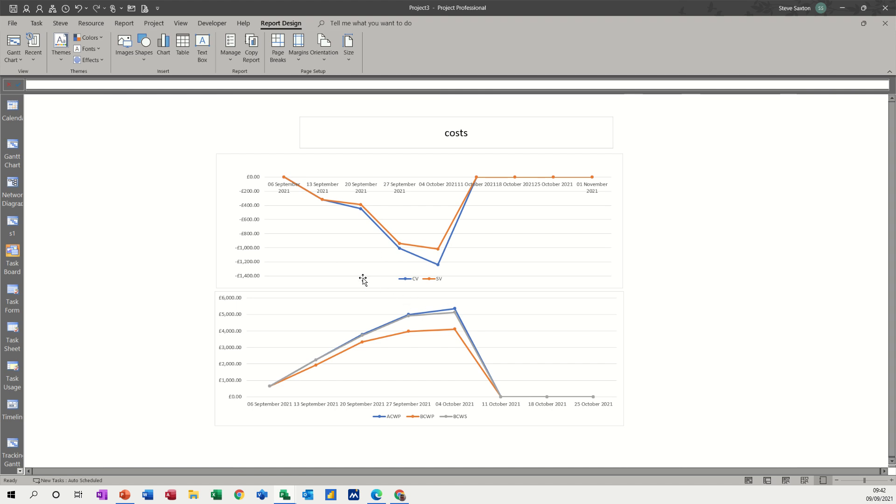
pyautogui.click(224, 185)
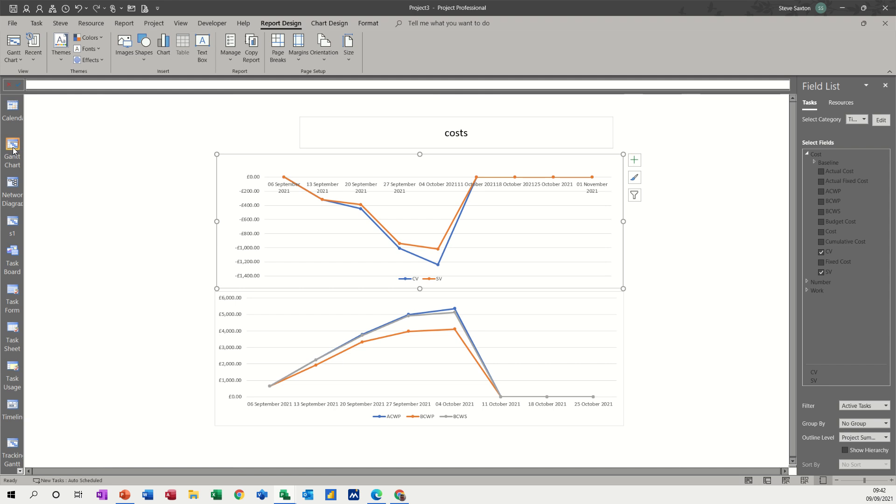
# Switch to the Tracking Gantt view and apply the Earned Value table to review the tasks' earned value figures
pyautogui.click(12, 445)
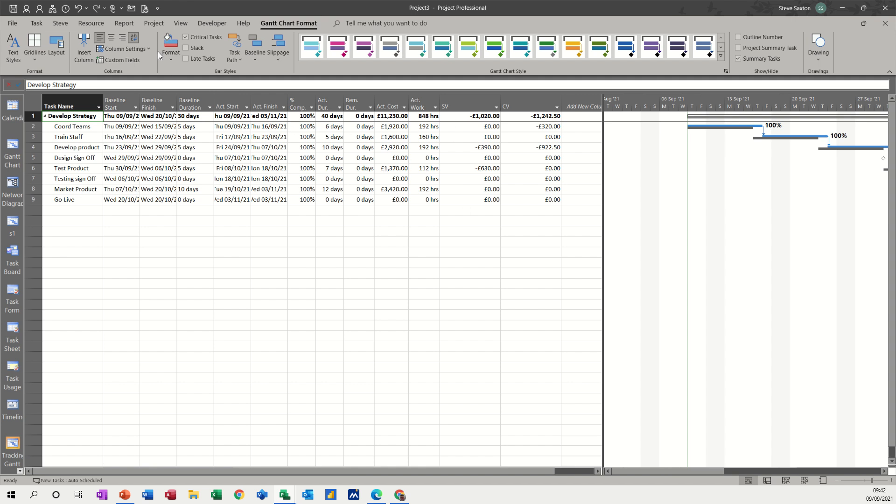
pyautogui.click(181, 23)
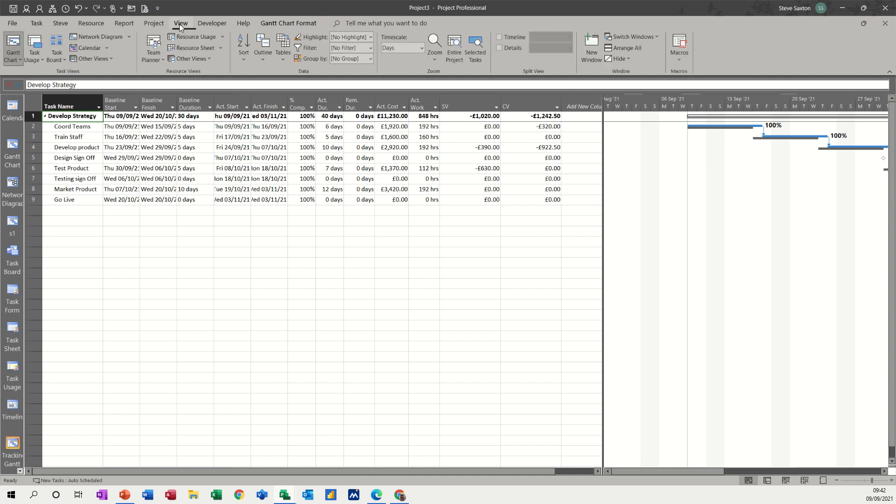
pyautogui.click(284, 60)
pyautogui.click(313, 334)
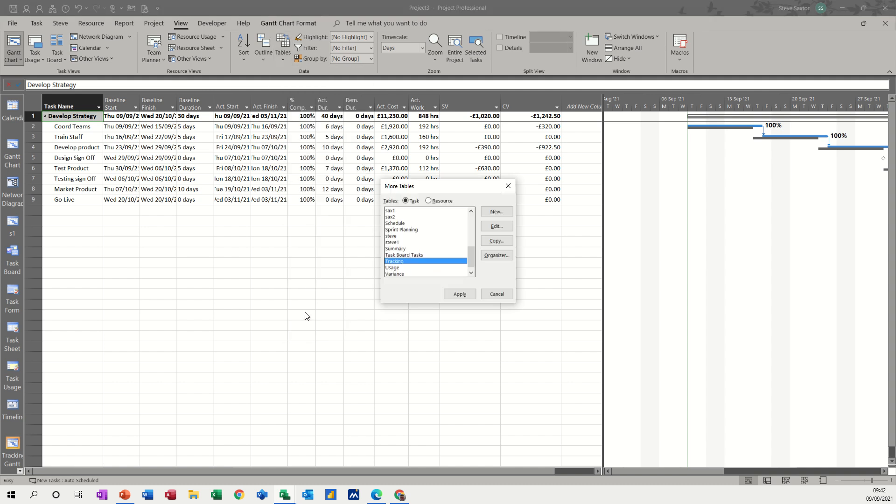
pyautogui.scroll(1, 425, 266)
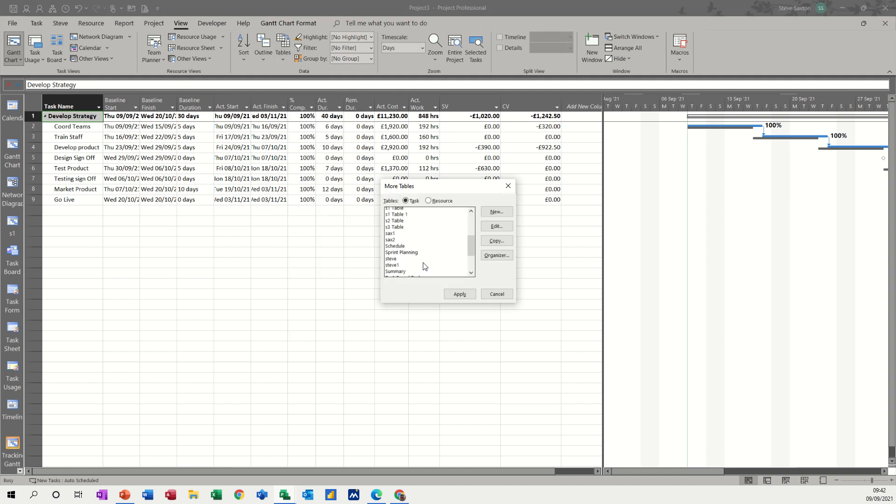
pyautogui.scroll(2, 425, 266)
pyautogui.scroll(1, 422, 262)
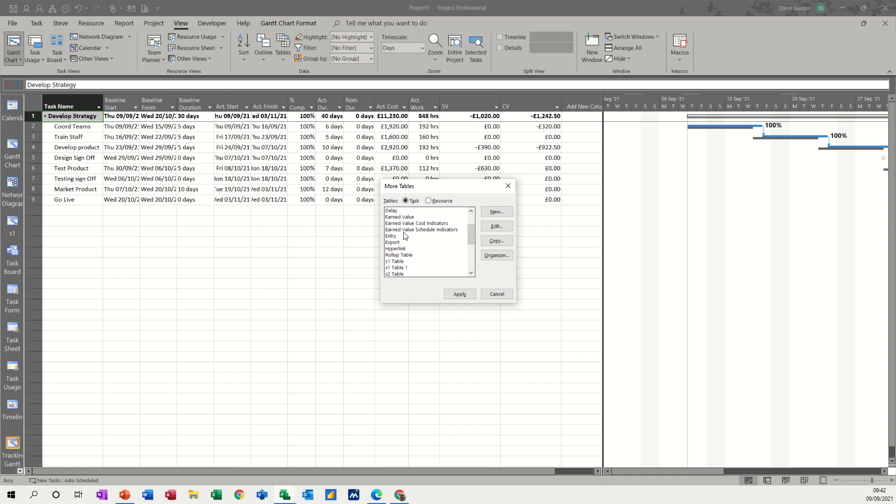
pyautogui.click(406, 217)
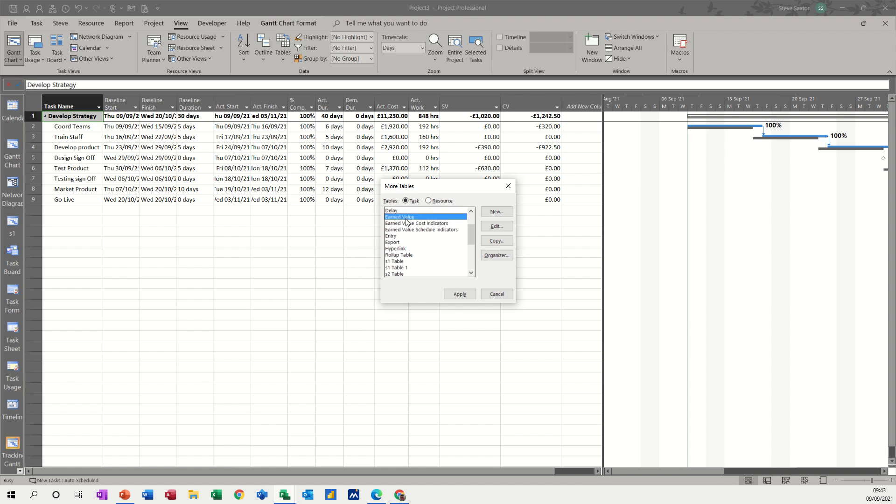
pyautogui.click(466, 295)
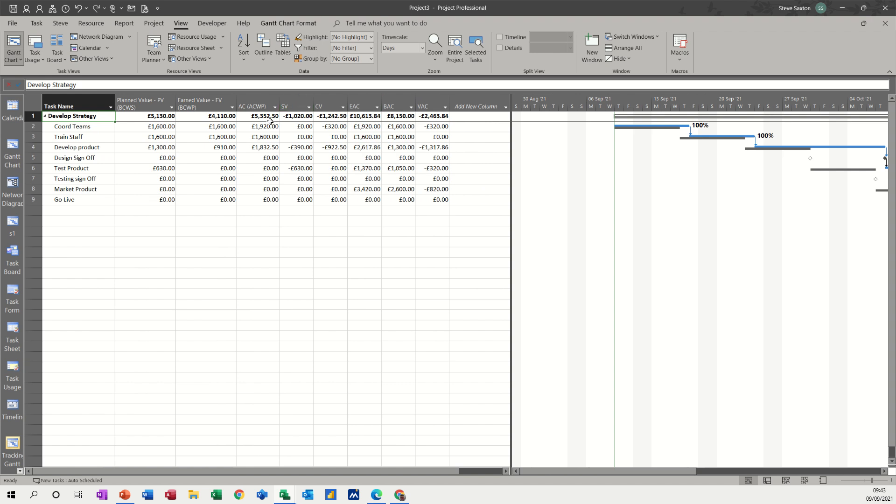
# Apply the Earned Value Cost Indicators table to review the tasks' cost variance and cost performance columns
pyautogui.click(278, 60)
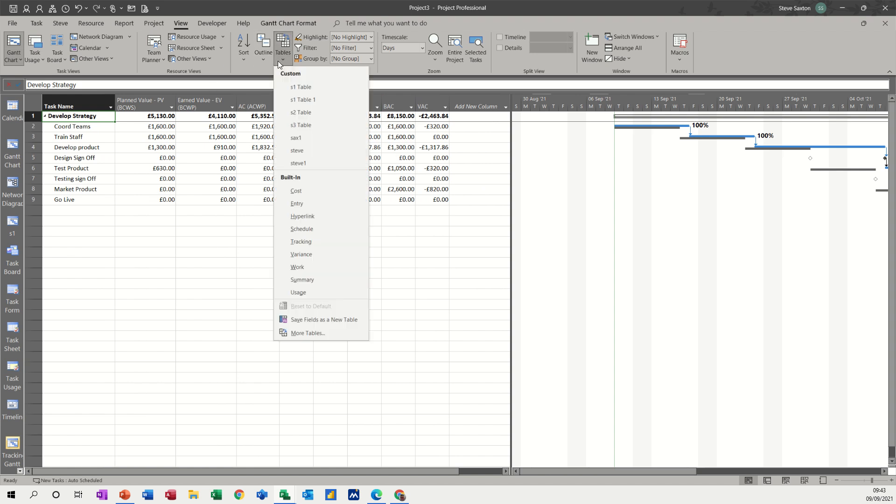
pyautogui.click(309, 331)
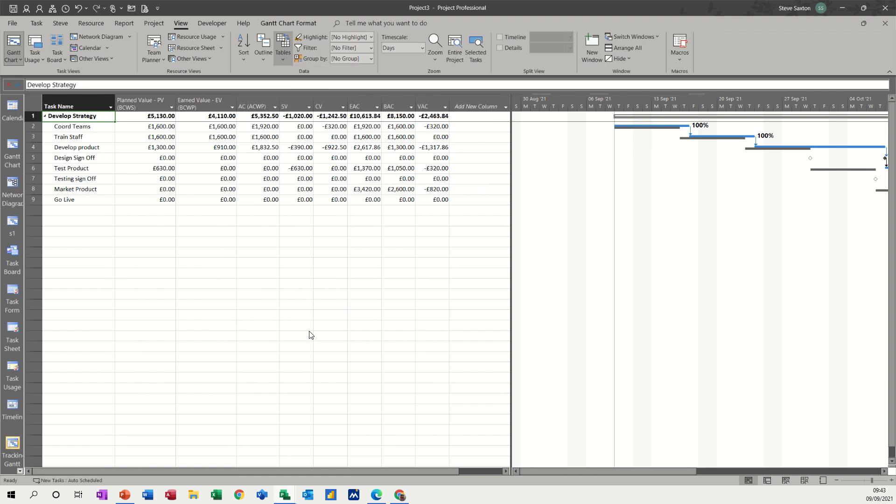
pyautogui.click(423, 255)
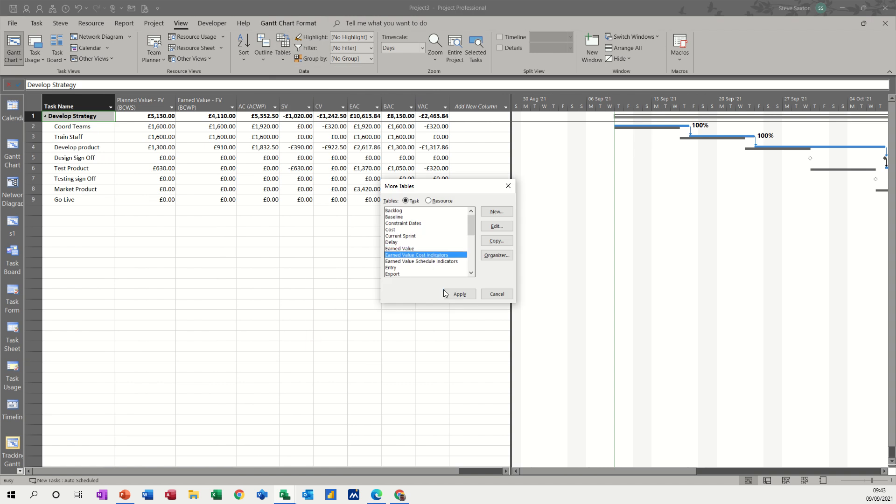
pyautogui.click(460, 294)
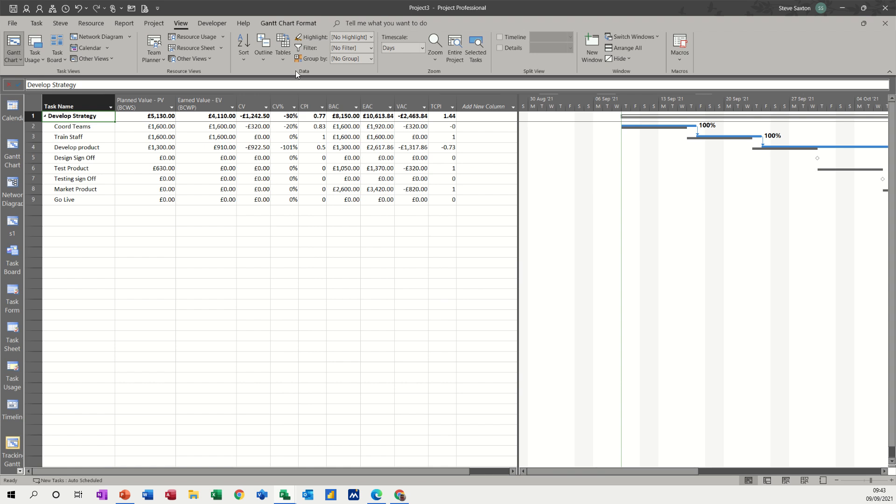
# Apply the Earned Value Schedule Indicators table and read the definition of the SPI column
pyautogui.click(280, 58)
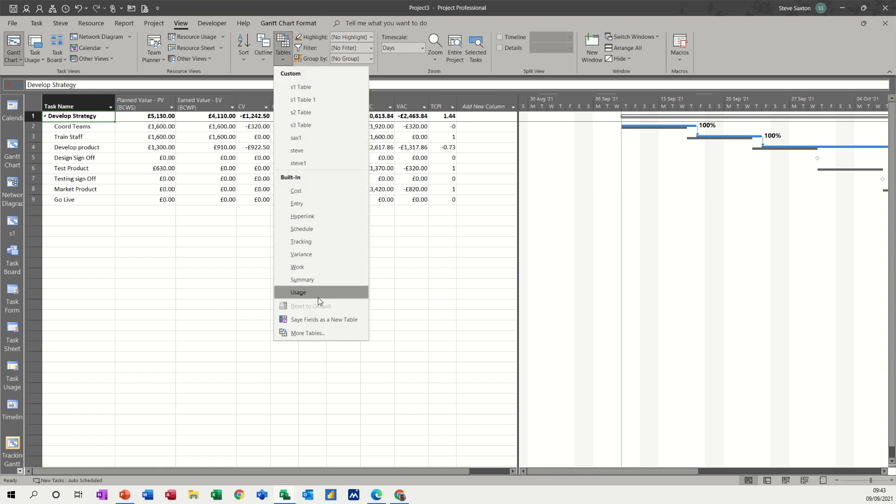
pyautogui.click(309, 332)
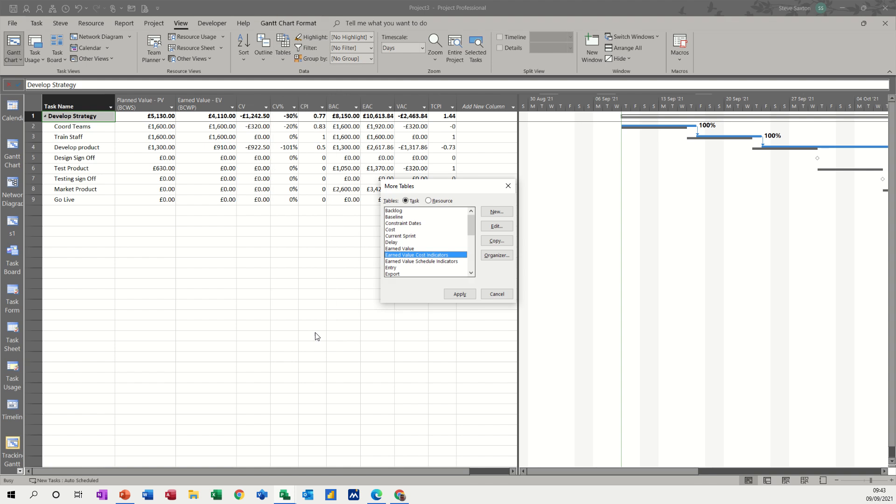
pyautogui.click(408, 263)
pyautogui.click(455, 294)
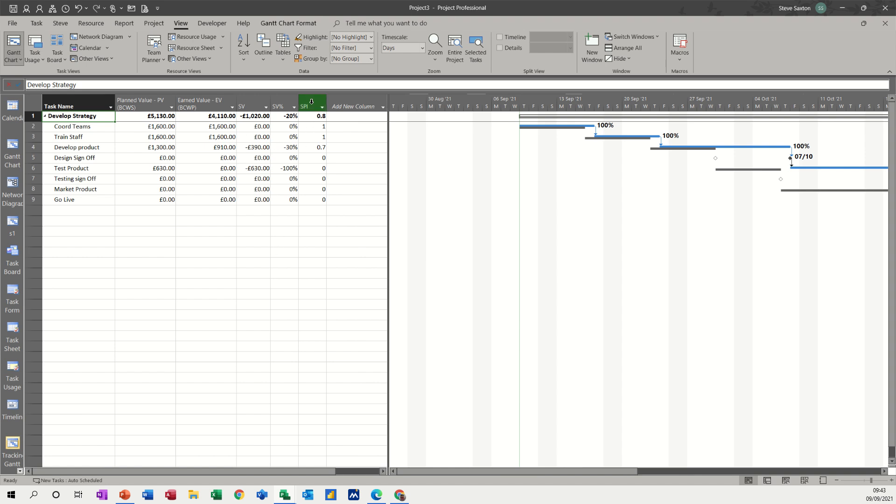
pyautogui.moveTo(310, 99)
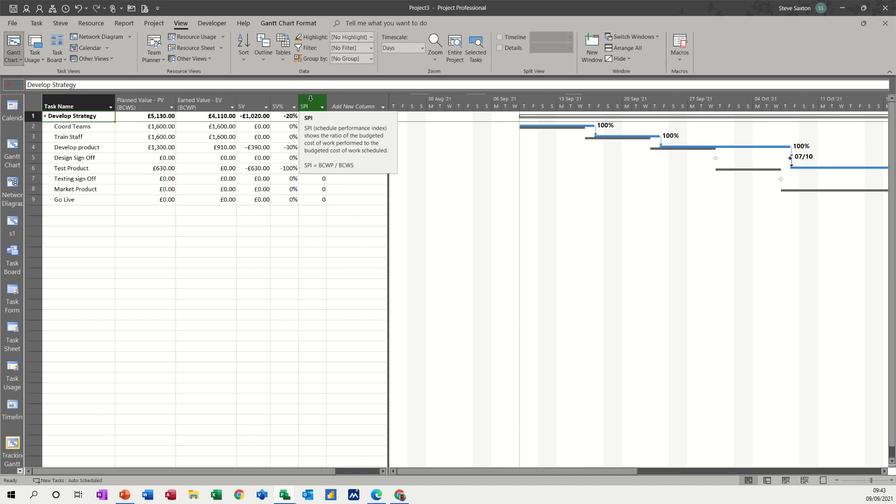
pyautogui.click(230, 190)
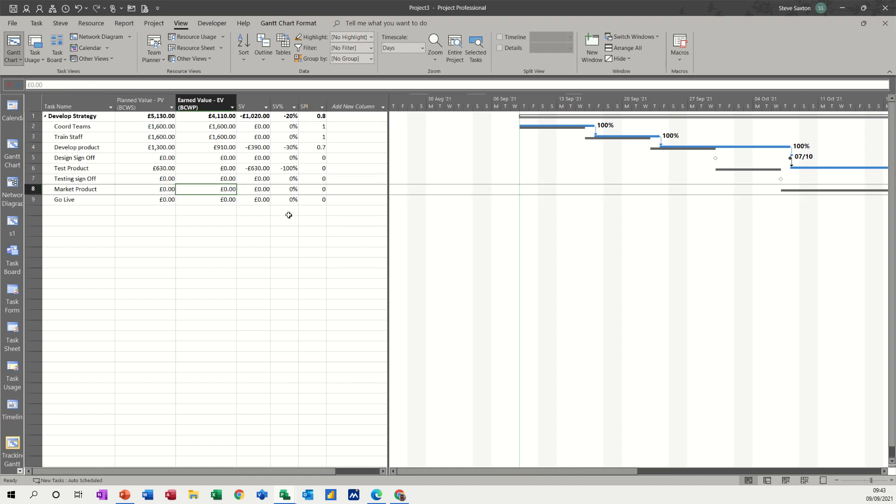